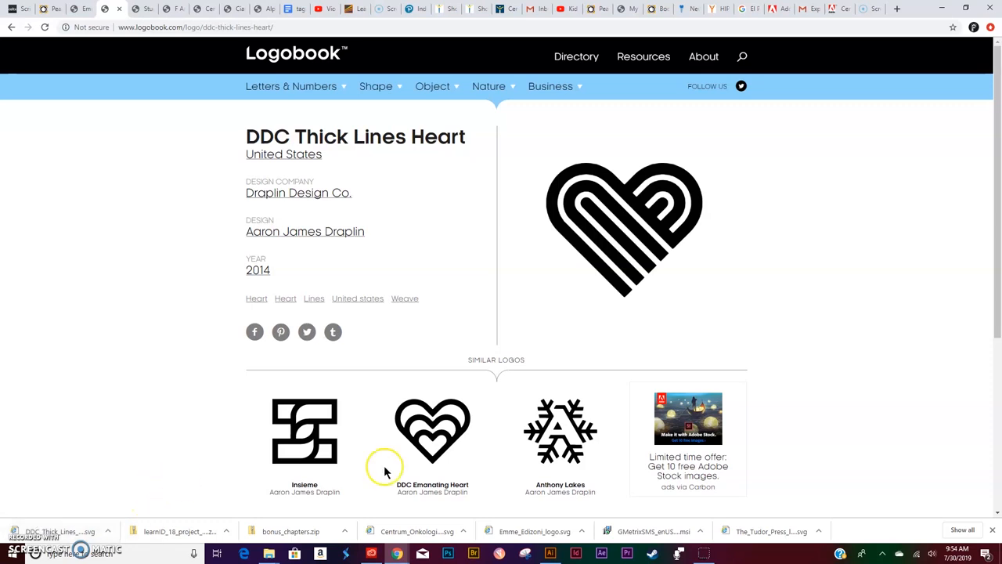
# - Switch to Illustrator and recolour the second heart logo, beside the black original, with a red-orange swatch
pyautogui.click(550, 554)
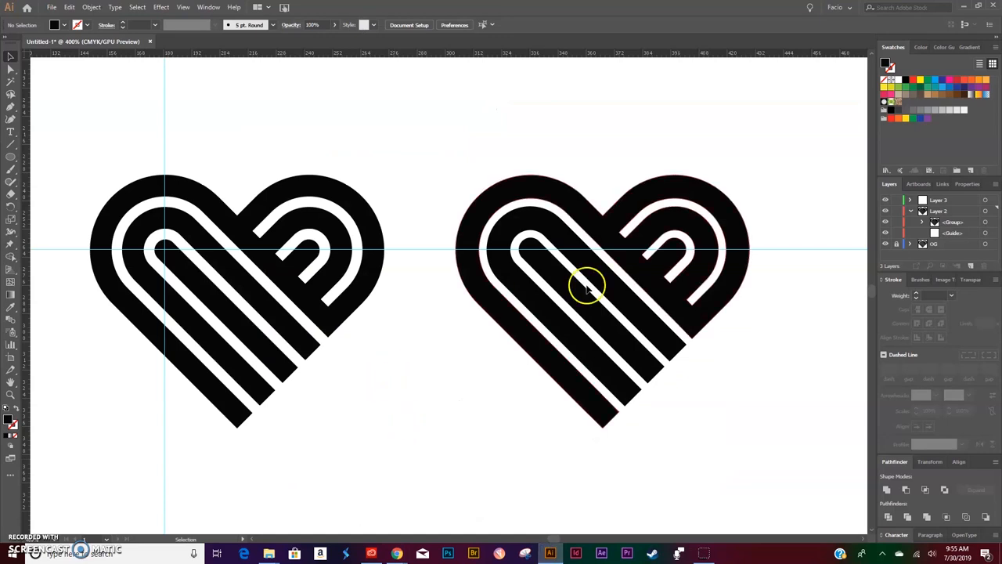
pyautogui.click(675, 219)
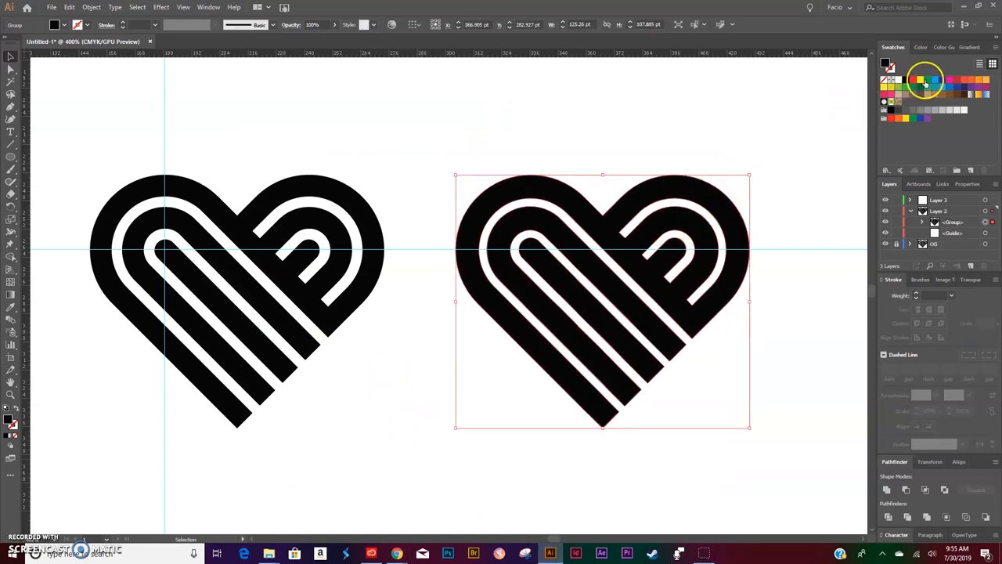
pyautogui.click(964, 81)
pyautogui.click(686, 99)
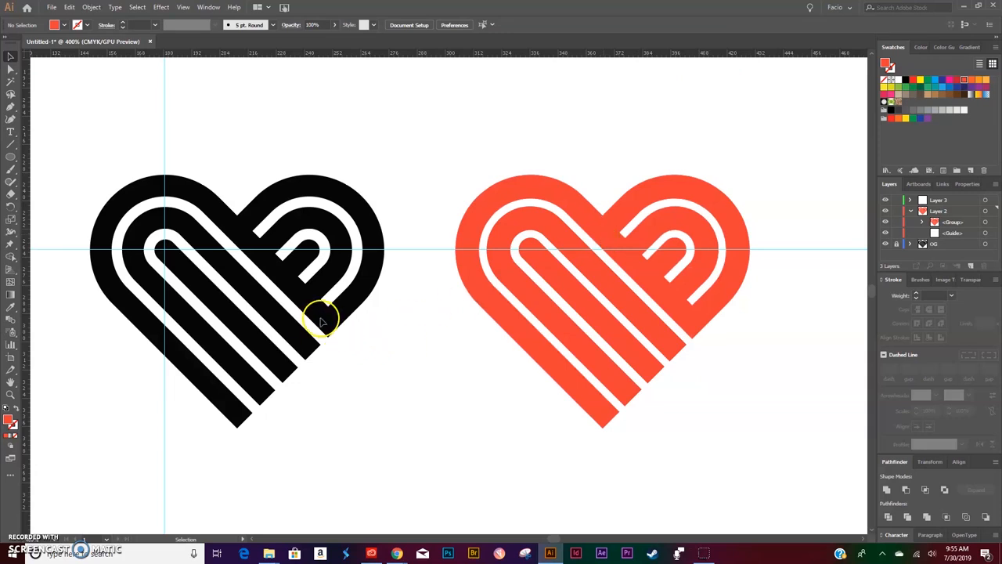
# - Create a new landscape Letter document of 792 x 612 pt with one artboard
pyautogui.click(51, 8)
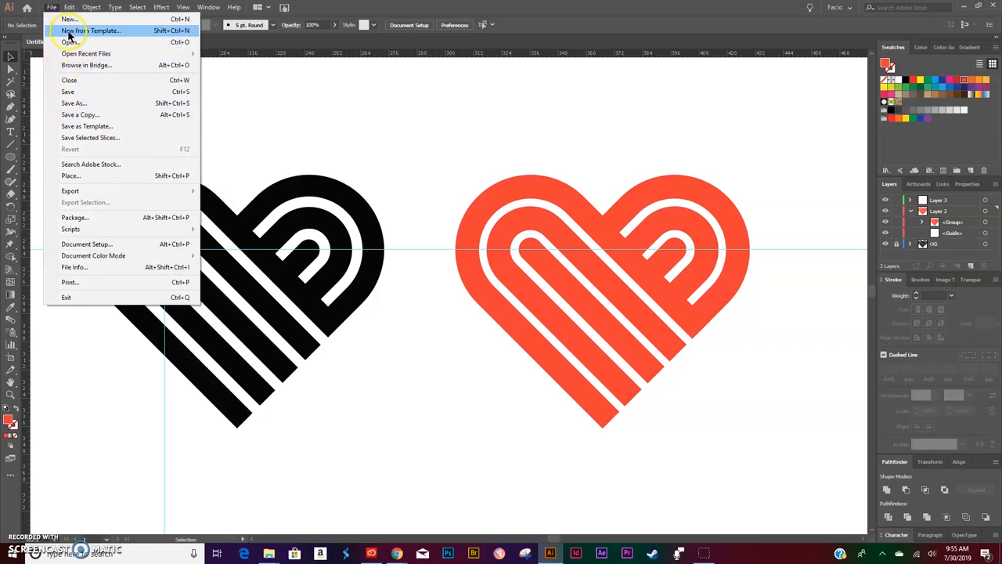
pyautogui.click(69, 19)
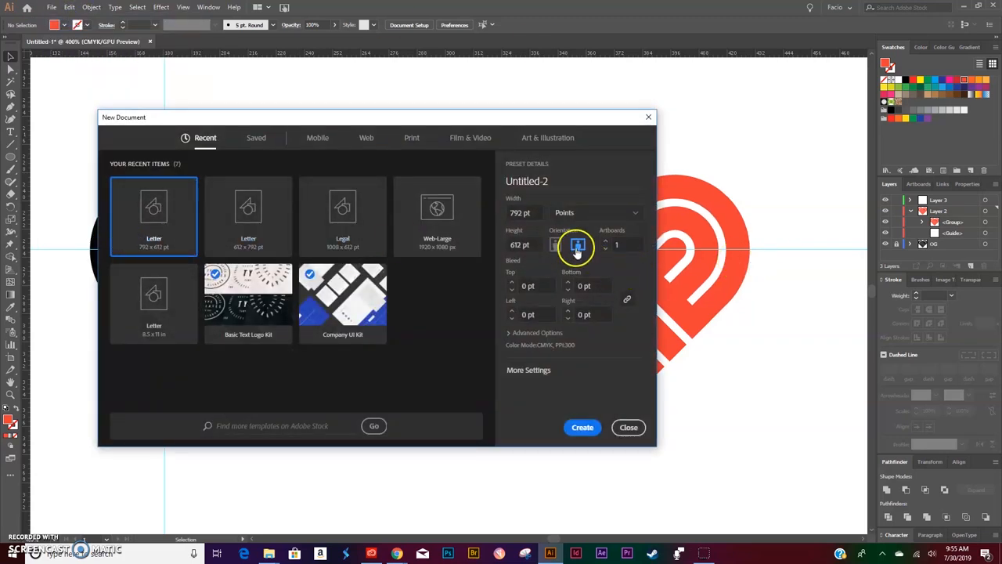
pyautogui.click(583, 427)
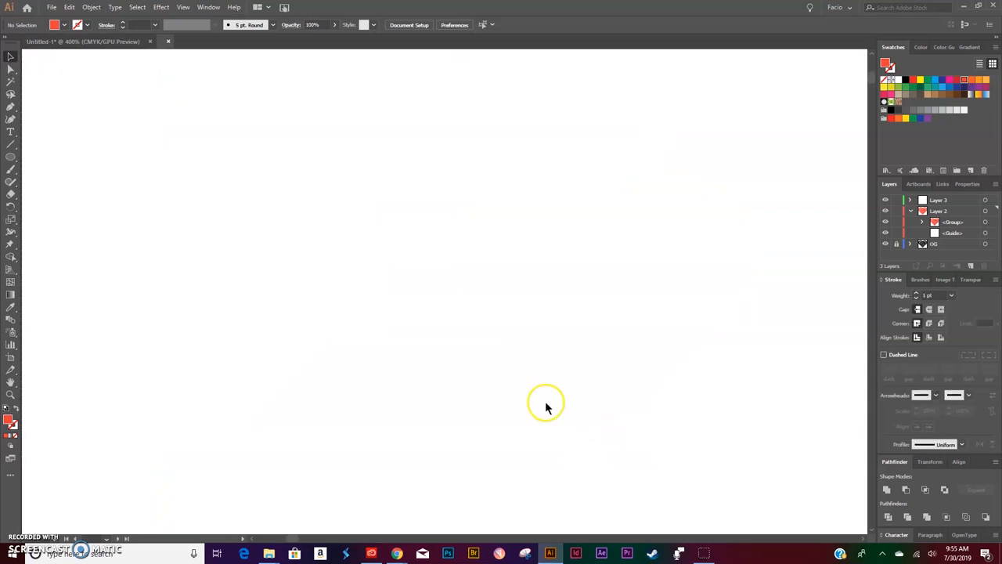
# - Place the striped heart logo file left of the artboard's centre, about 31 pt wide
pyautogui.click(51, 7)
pyautogui.click(87, 176)
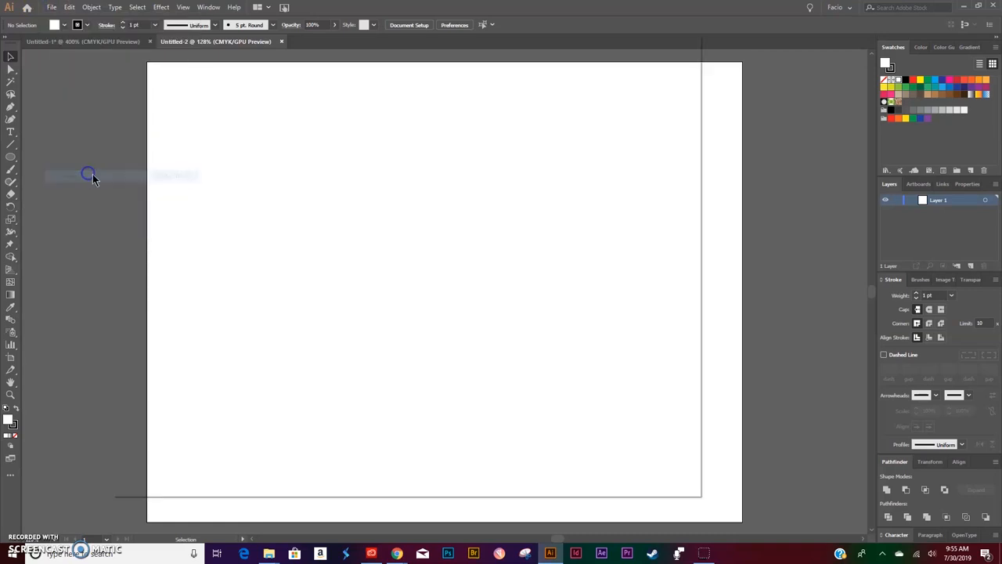
pyautogui.click(234, 110)
pyautogui.click(610, 476)
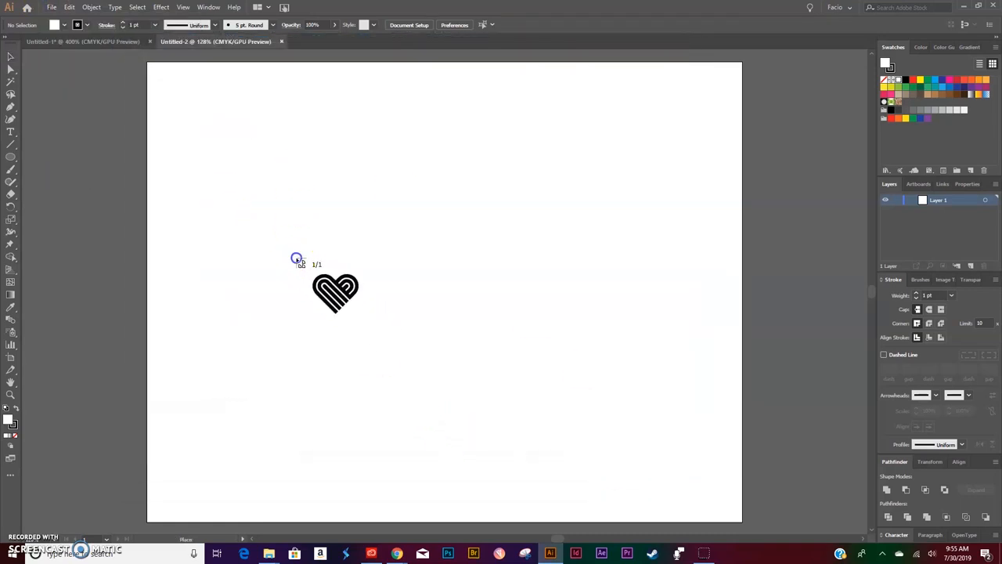
pyautogui.moveTo(295, 257); pyautogui.dragTo(320, 278)
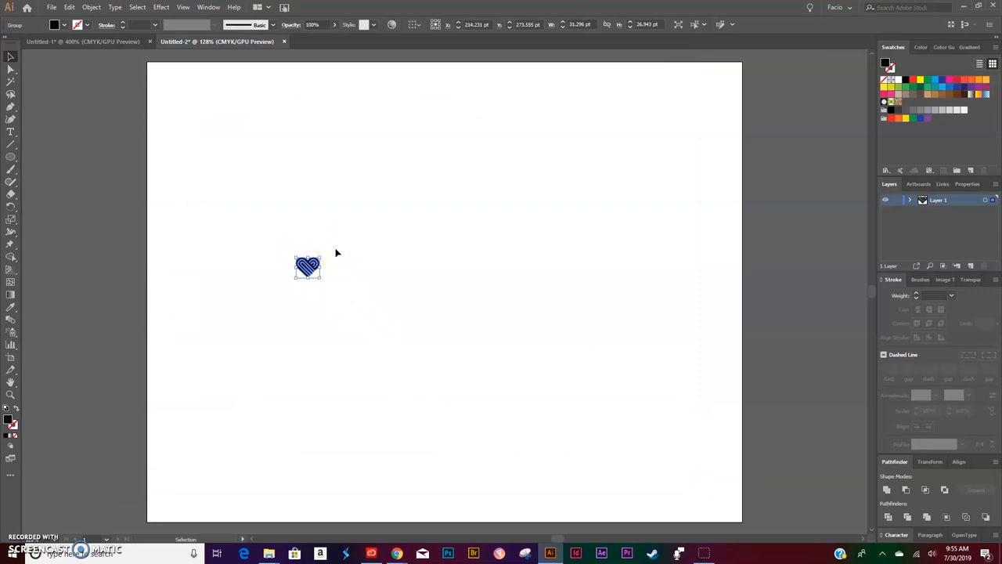
# - Scale the placed heart logo uniformly to 400%
pyautogui.press('s')
pyautogui.press('Return')
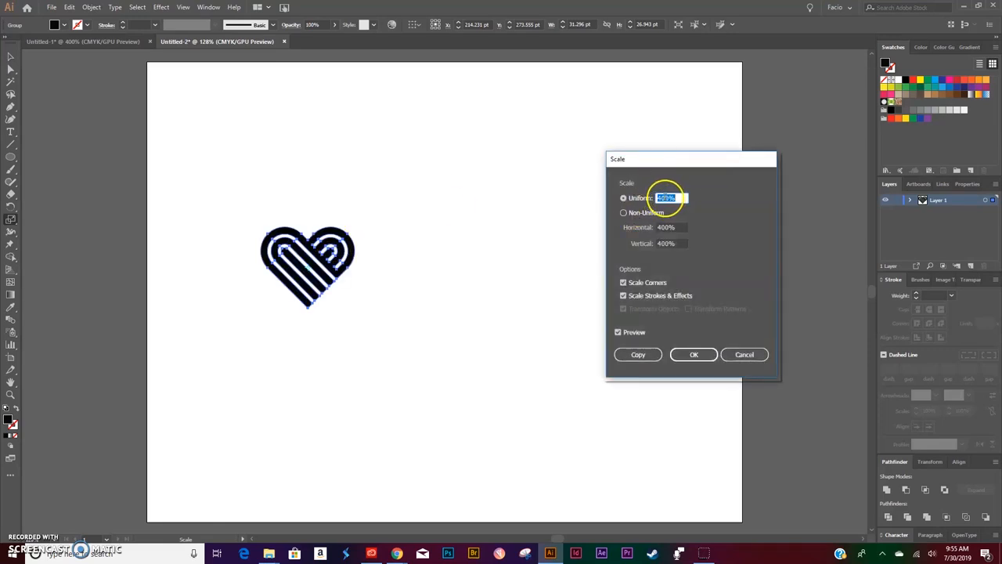
pyautogui.click(623, 212)
pyautogui.click(623, 198)
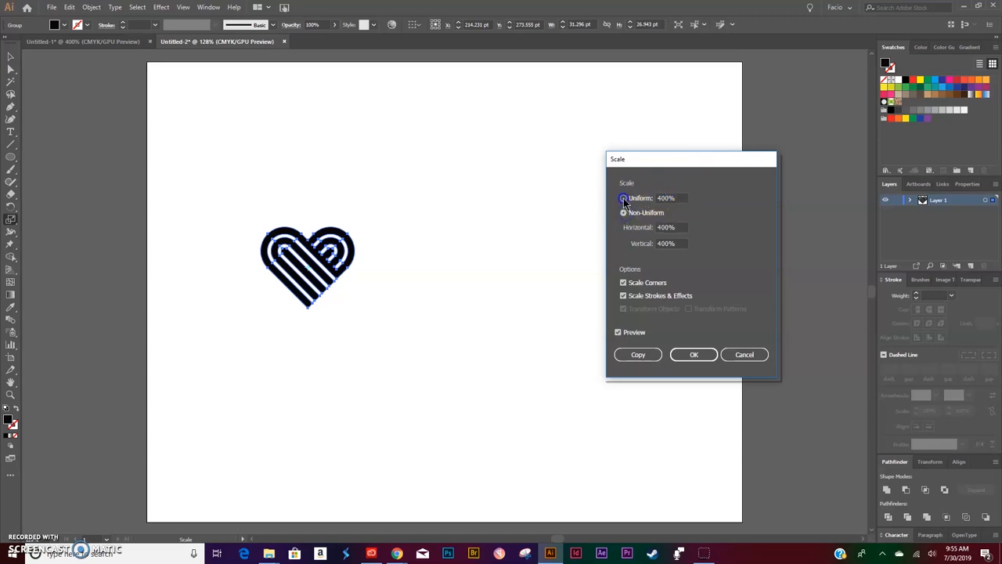
pyautogui.click(681, 354)
# - Rename the heart's layer to Original Logo and lock it
pyautogui.click(937, 202)
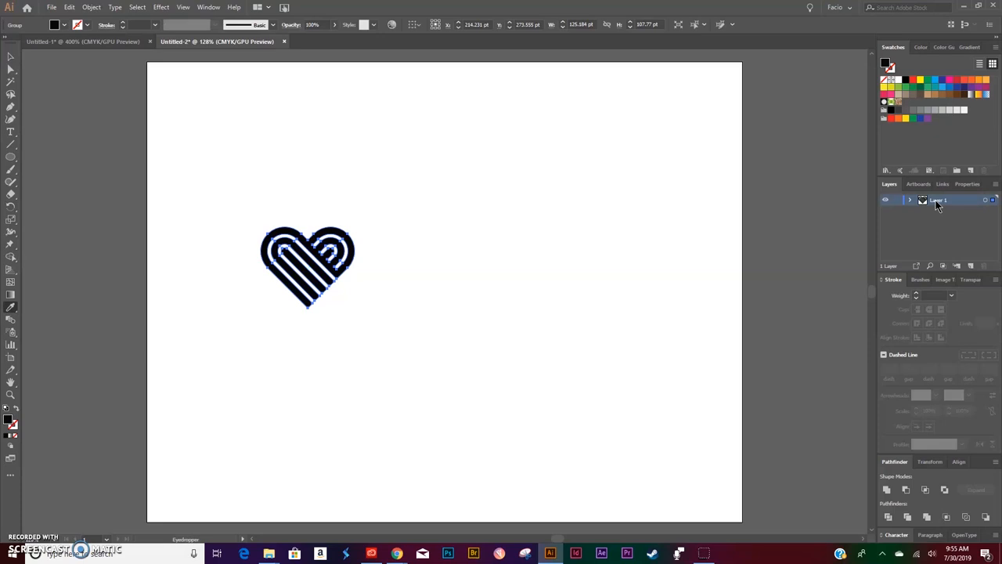
pyautogui.doubleClick(942, 199)
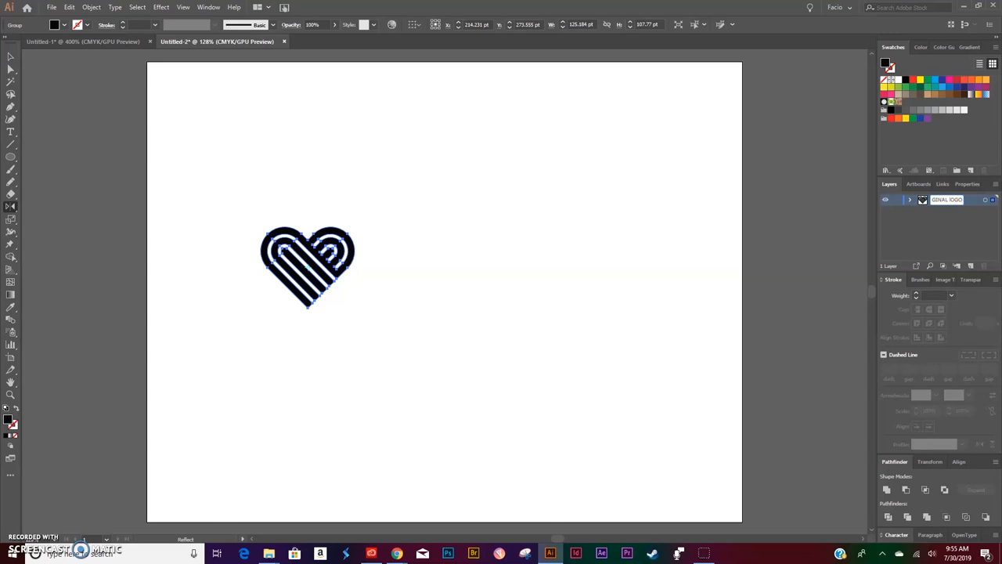
pyautogui.doubleClick(955, 199)
pyautogui.click(895, 202)
pyautogui.click(897, 202)
# - Add a new layer and create a 64 x 64 pt circle on it below the heart logo
pyautogui.click(971, 266)
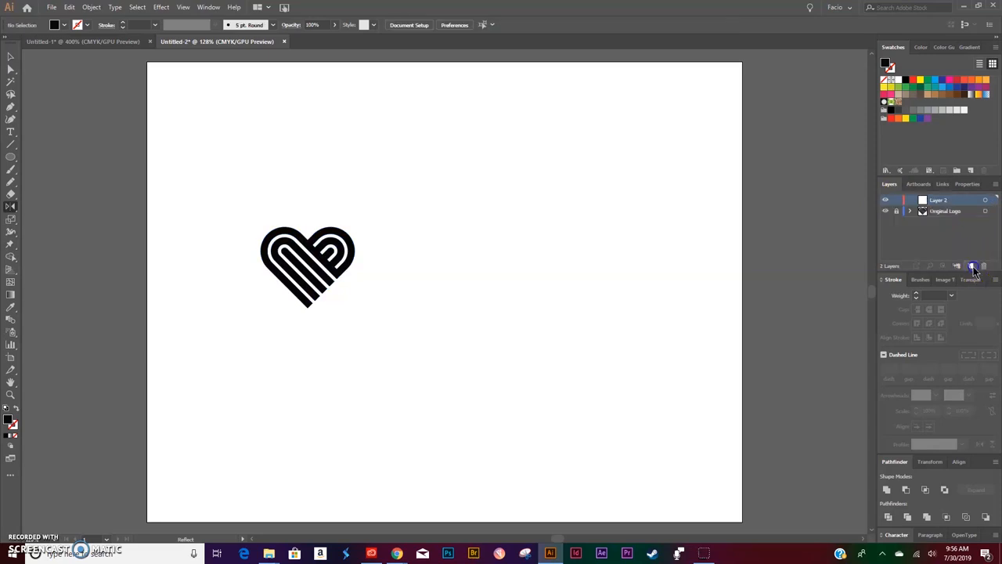
pyautogui.press('v')
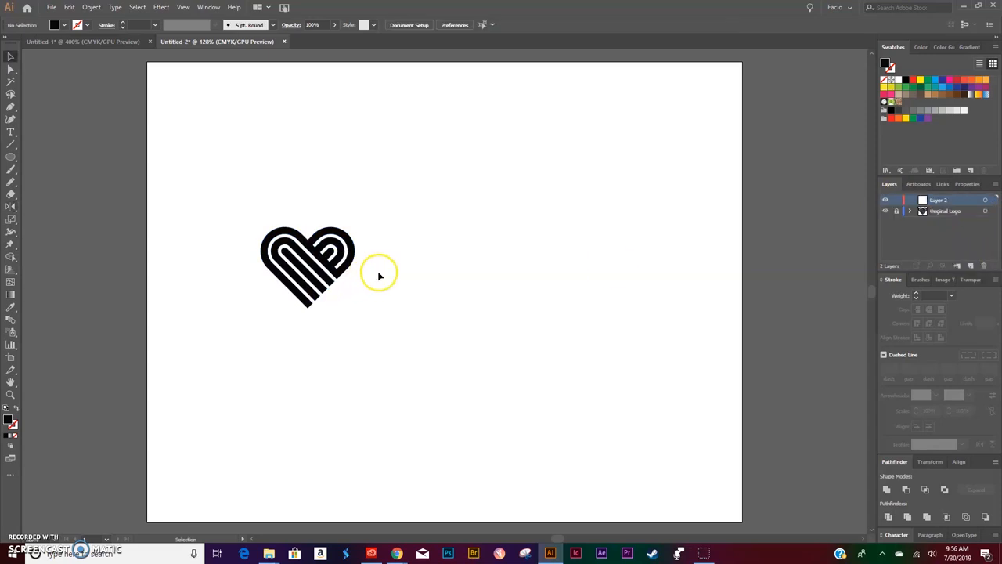
pyautogui.hotkey('ctrl', '=')
pyautogui.hotkey('ctrl', '=')
pyautogui.hotkey('ctrl', '=')
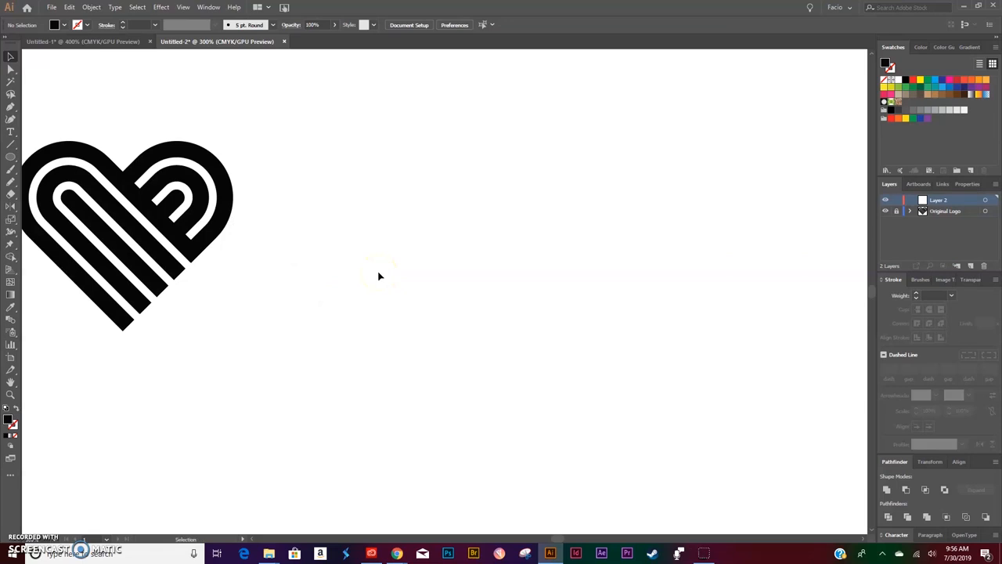
pyautogui.hscroll(-5, 378, 275)
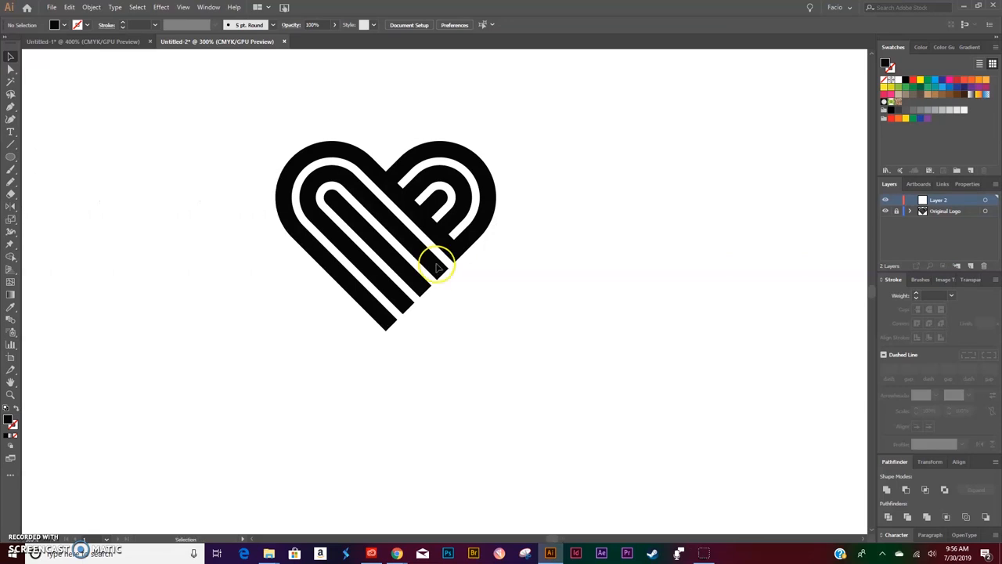
pyautogui.moveTo(10, 156); pyautogui.dragTo(48, 181)
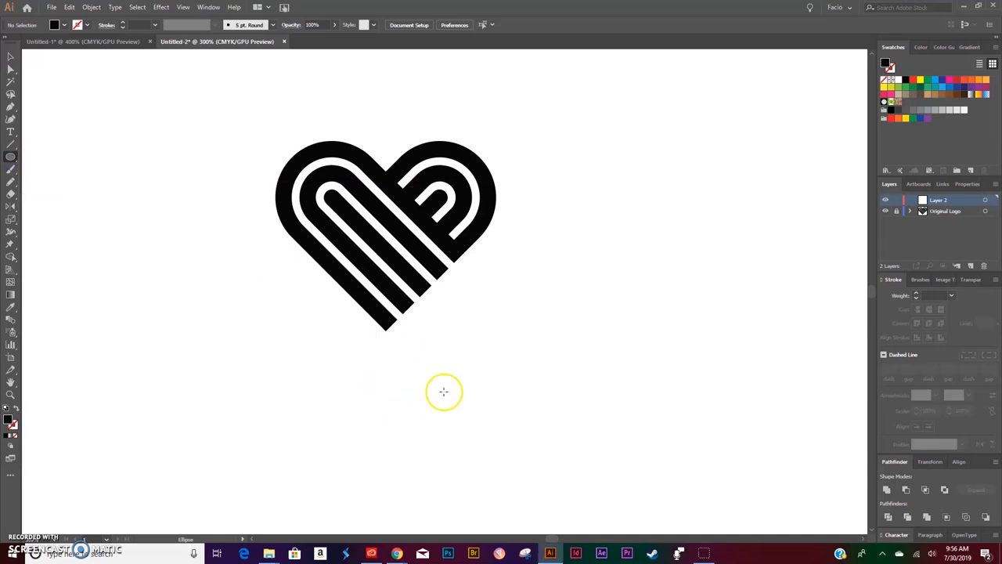
pyautogui.click(269, 404)
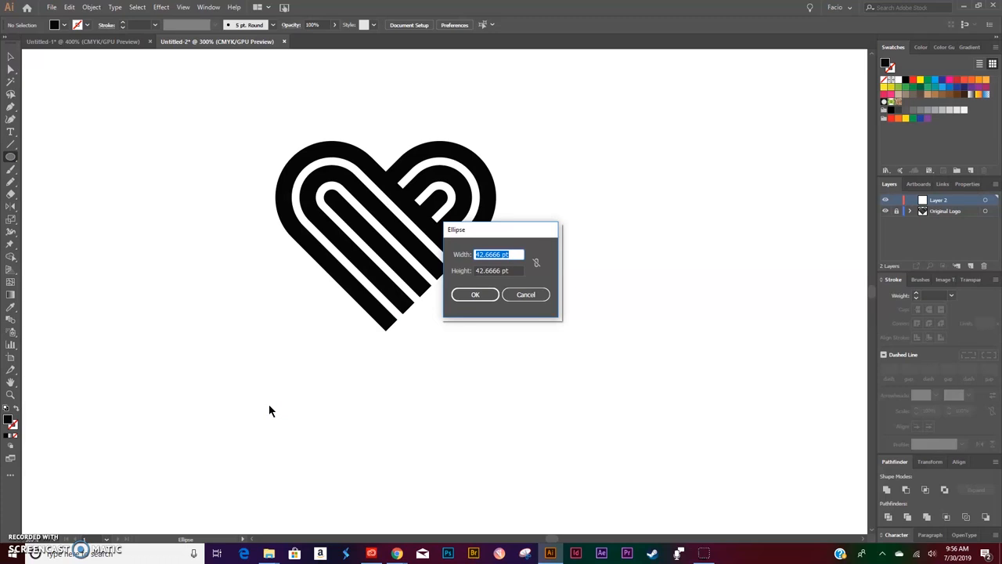
pyautogui.press('Tab')
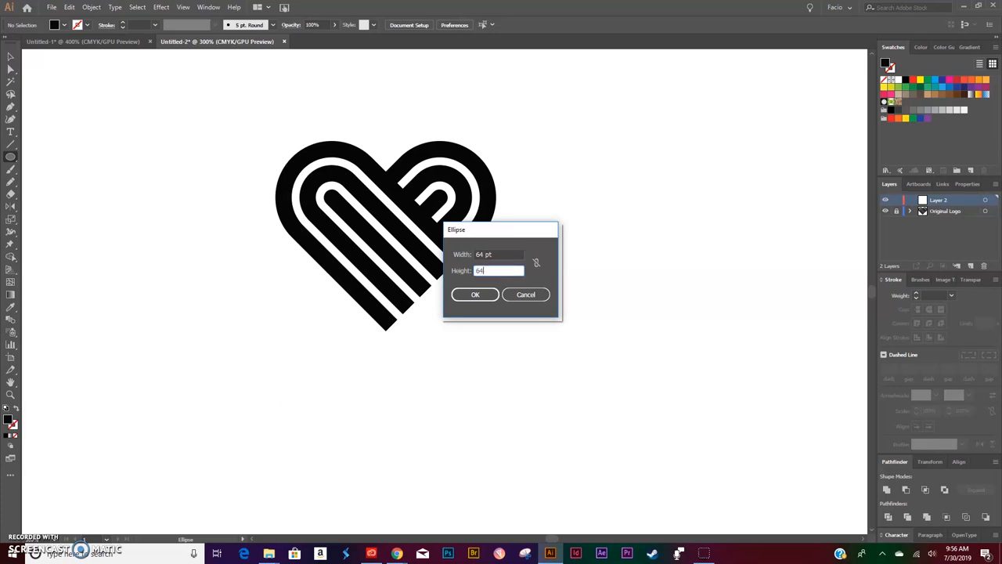
pyautogui.click(475, 294)
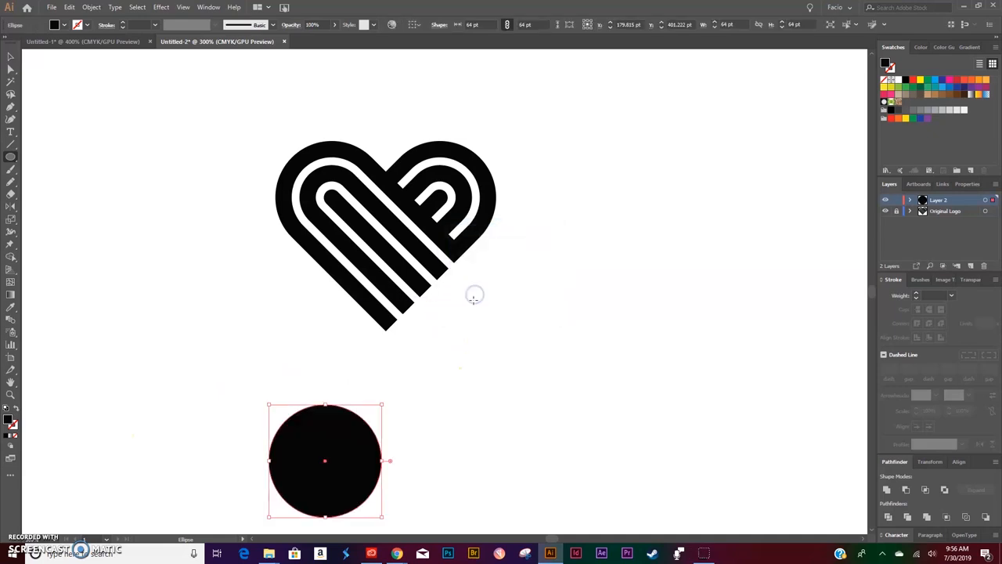
# - Try orange tones as the circle's fill and settle on a dark blue swatch
pyautogui.press('v')
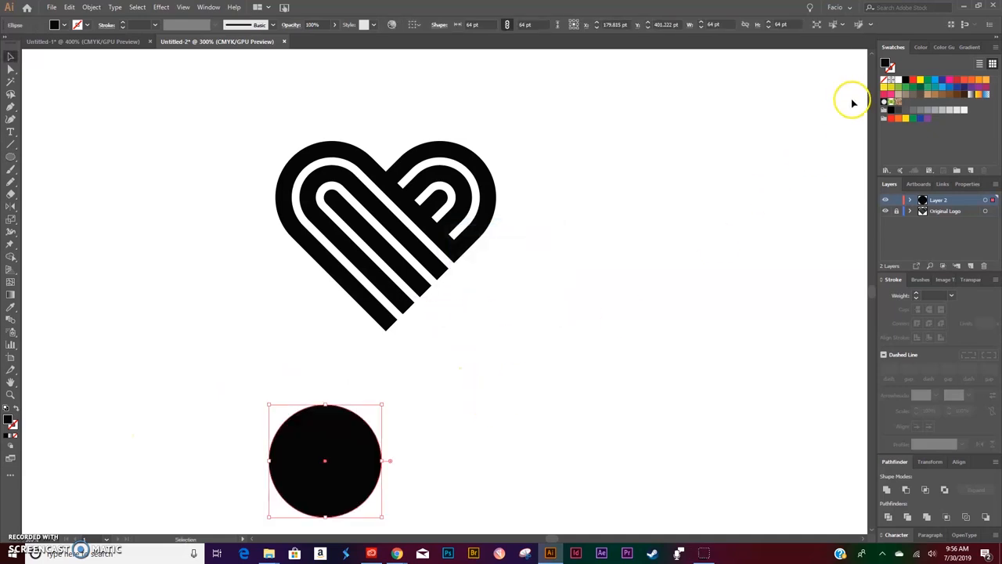
pyautogui.click(963, 80)
pyautogui.click(972, 80)
pyautogui.click(560, 413)
pyautogui.click(346, 464)
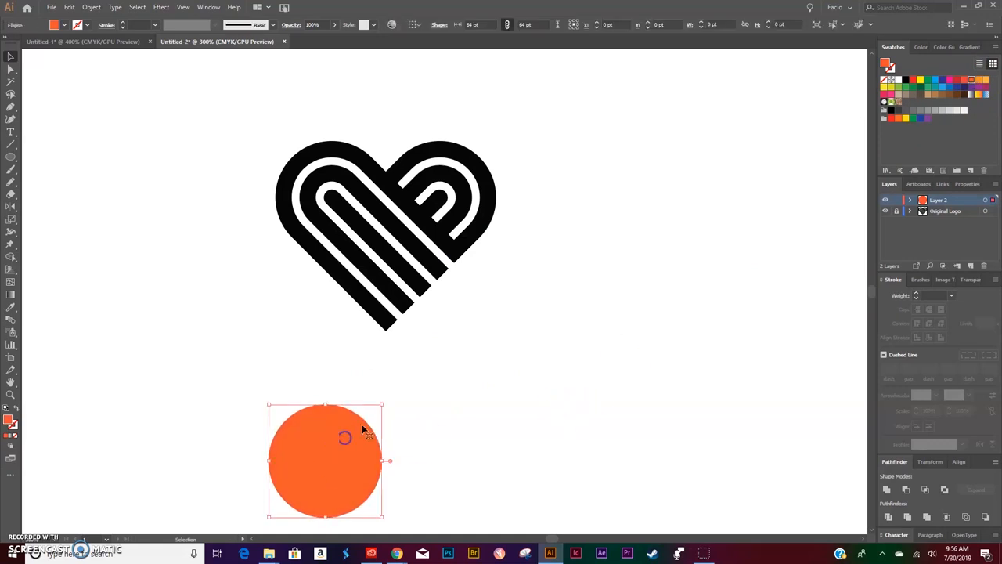
pyautogui.click(954, 88)
pyautogui.click(427, 456)
# - Compare the blue circle with the heart's rounded lobe and place it in the empty space right of the logo
pyautogui.moveTo(346, 451); pyautogui.dragTo(352, 184)
pyautogui.click(383, 207)
pyautogui.moveTo(362, 244); pyautogui.dragTo(676, 247)
pyautogui.hscroll(2, 661, 288)
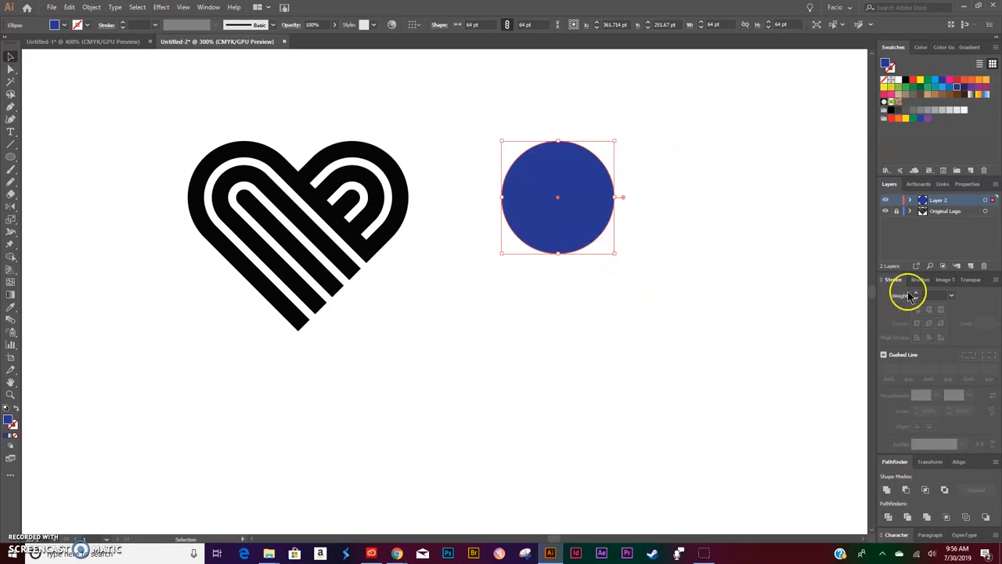
# - Swap the circle's blue fill to its stroke, align the stroke to the inside and set its weight to 10 pt
pyautogui.click(16, 409)
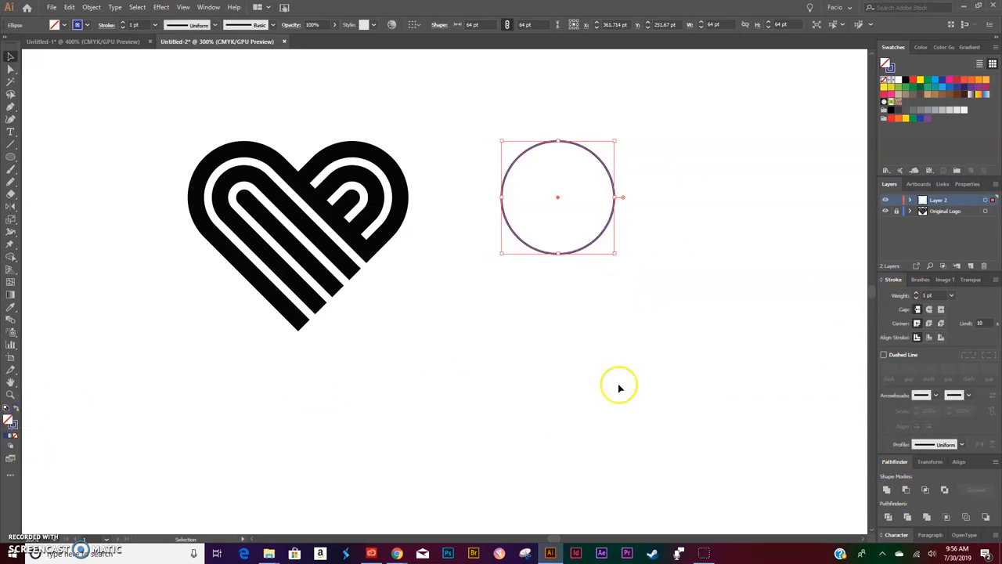
pyautogui.click(929, 338)
pyautogui.click(925, 294)
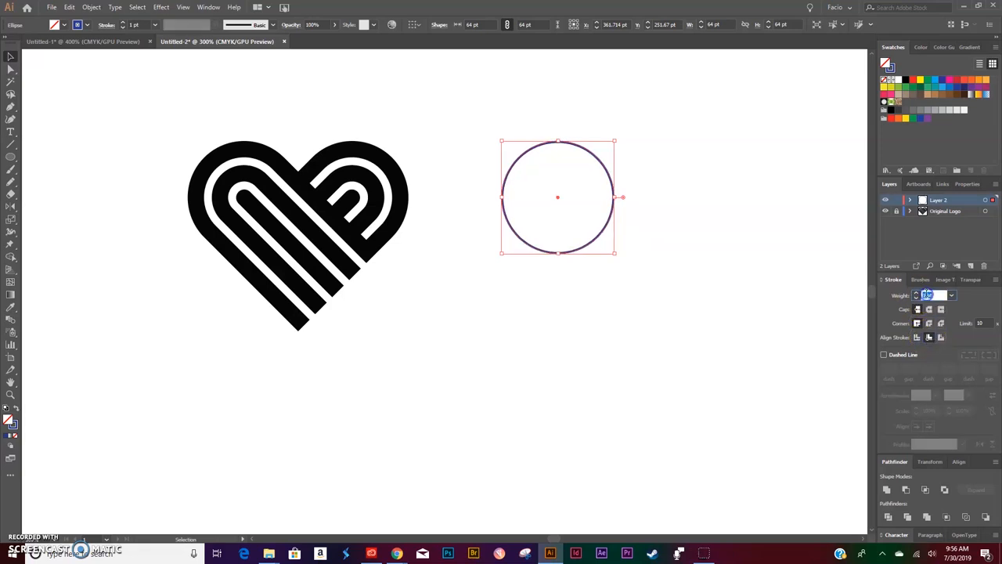
pyautogui.write('10')
pyautogui.press('Return')
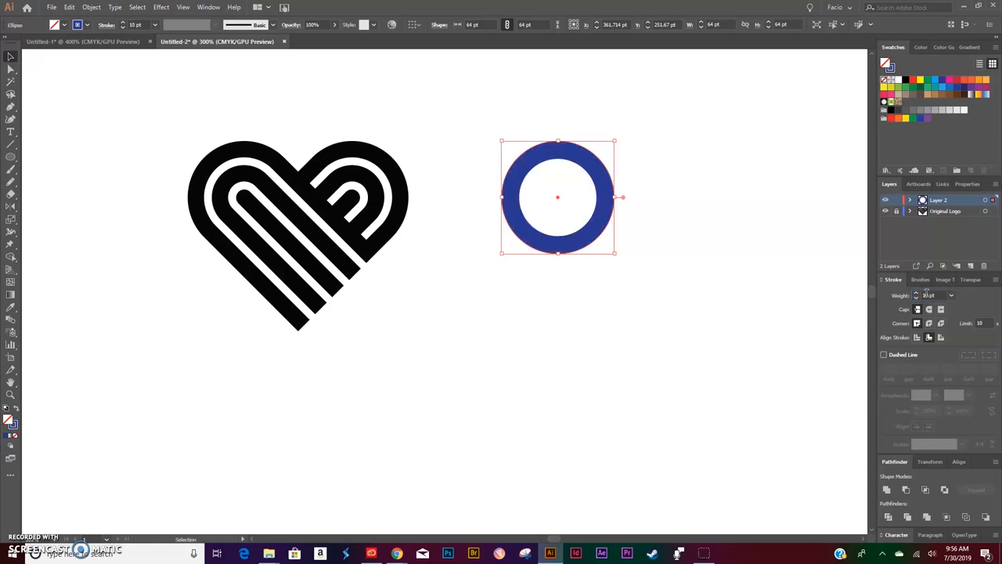
pyautogui.click(687, 369)
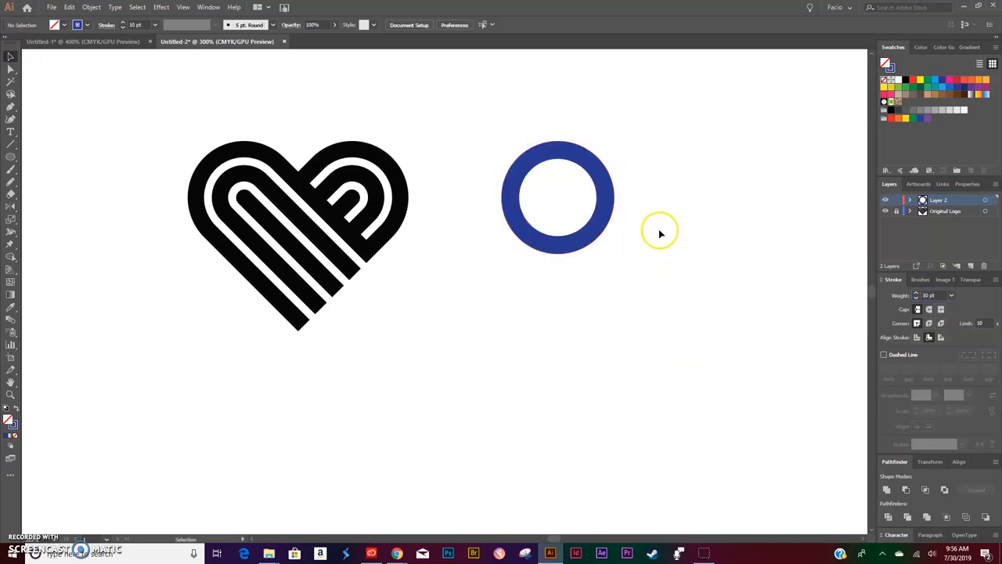
# - Draw a horizontal line about 152 pt long above the ring with the same 10 pt blue stroke
pyautogui.moveTo(662, 152); pyautogui.dragTo(421, 289)
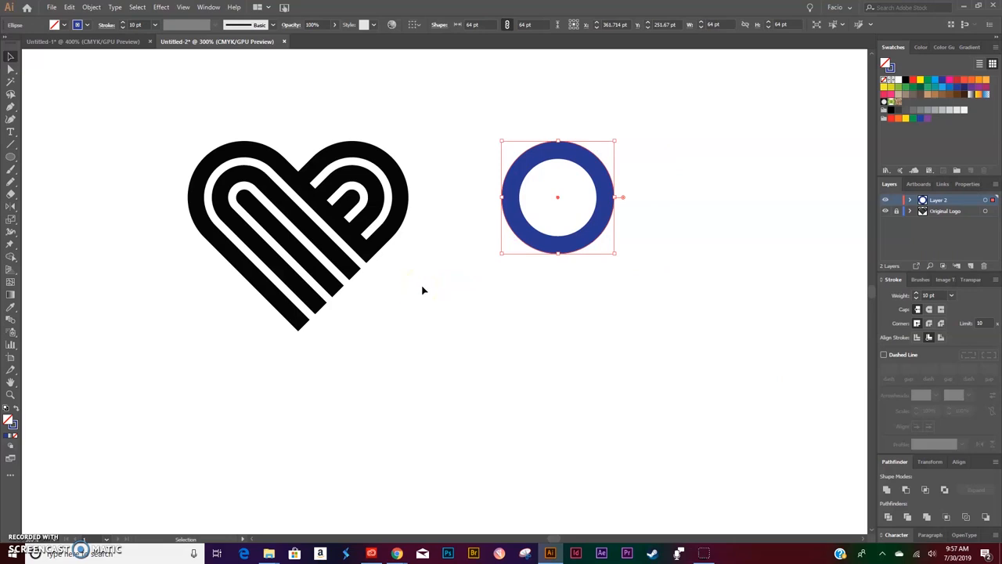
pyautogui.click(11, 144)
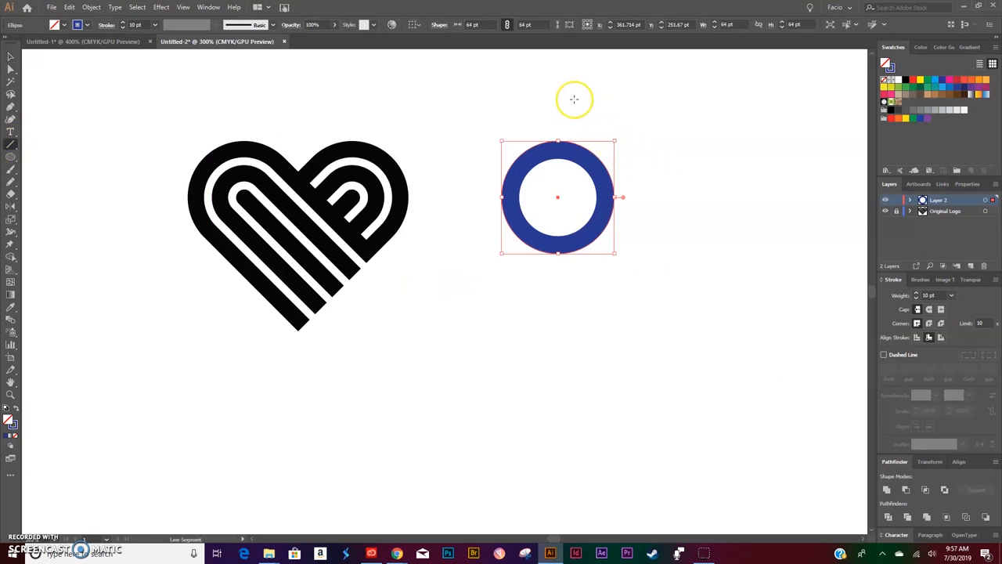
pyautogui.moveTo(552, 111); pyautogui.dragTo(819, 111)
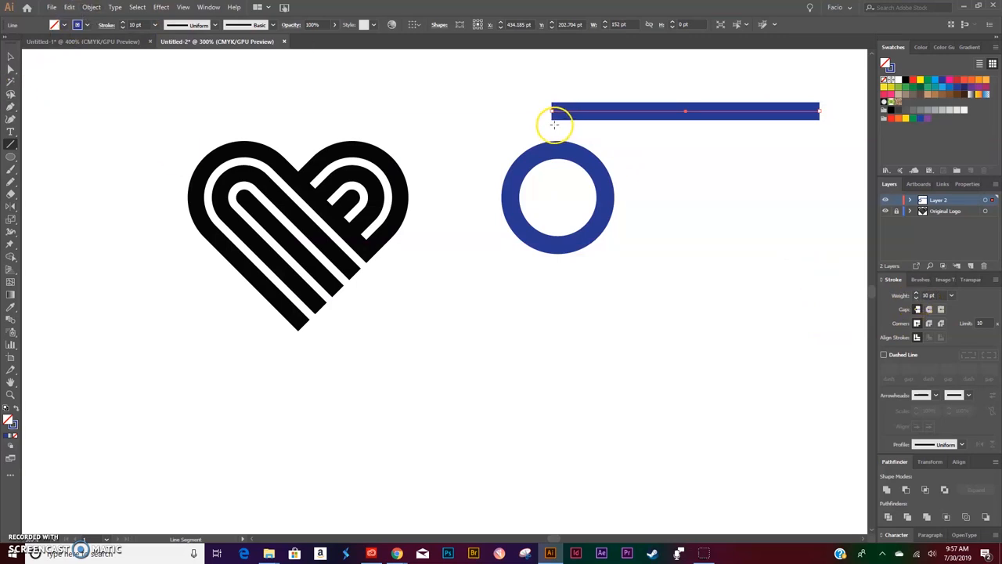
# - Expand the fill and stroke of both the line and the ring into filled shapes
pyautogui.press('v')
pyautogui.hotkey('ctrl', 'a')
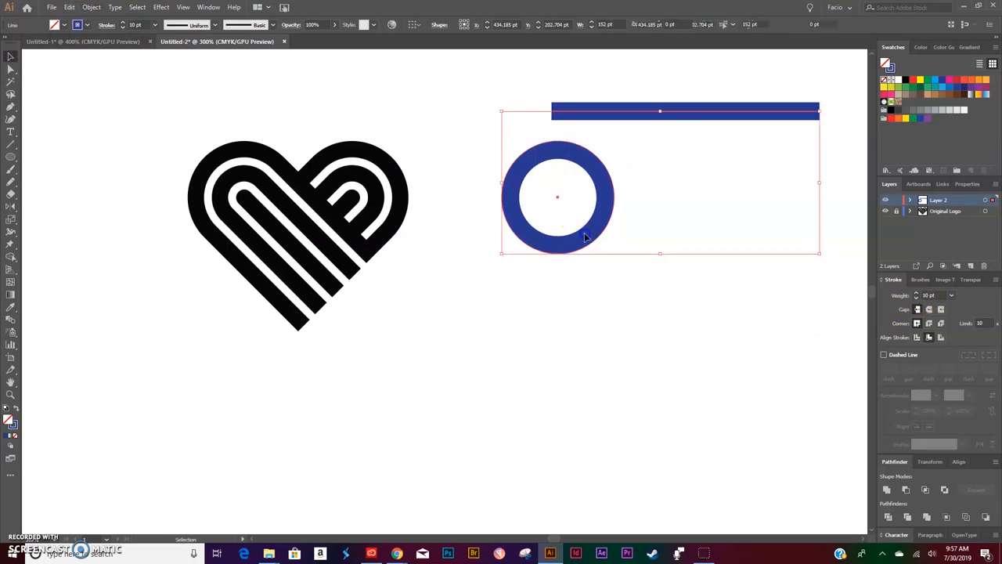
pyautogui.click(92, 7)
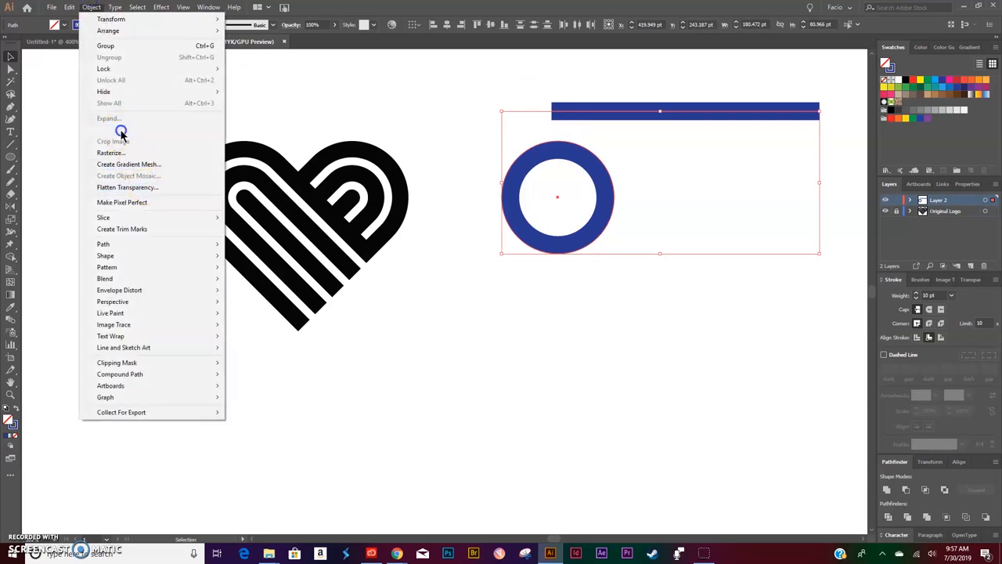
pyautogui.click(124, 130)
pyautogui.click(92, 7)
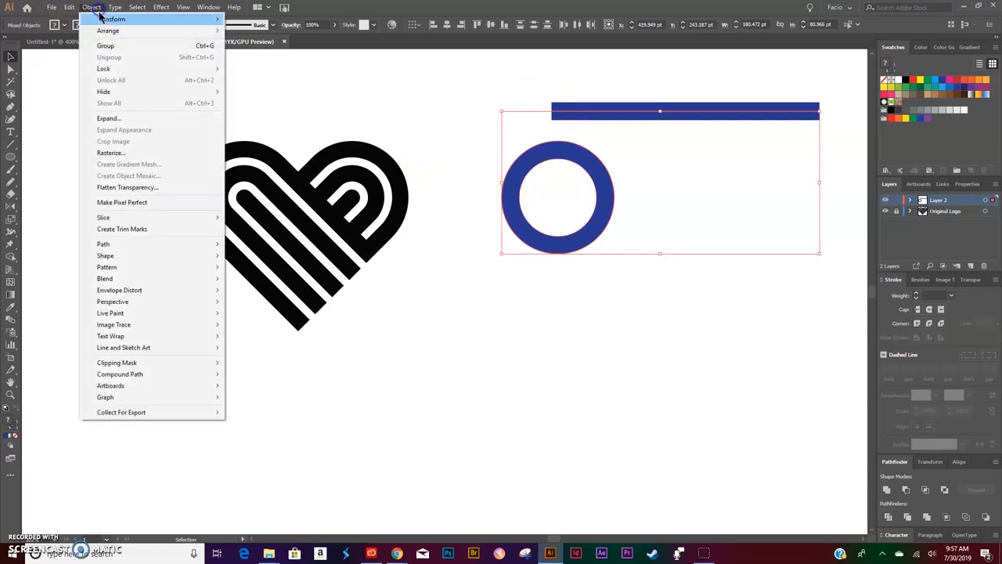
pyautogui.click(114, 116)
pyautogui.click(501, 338)
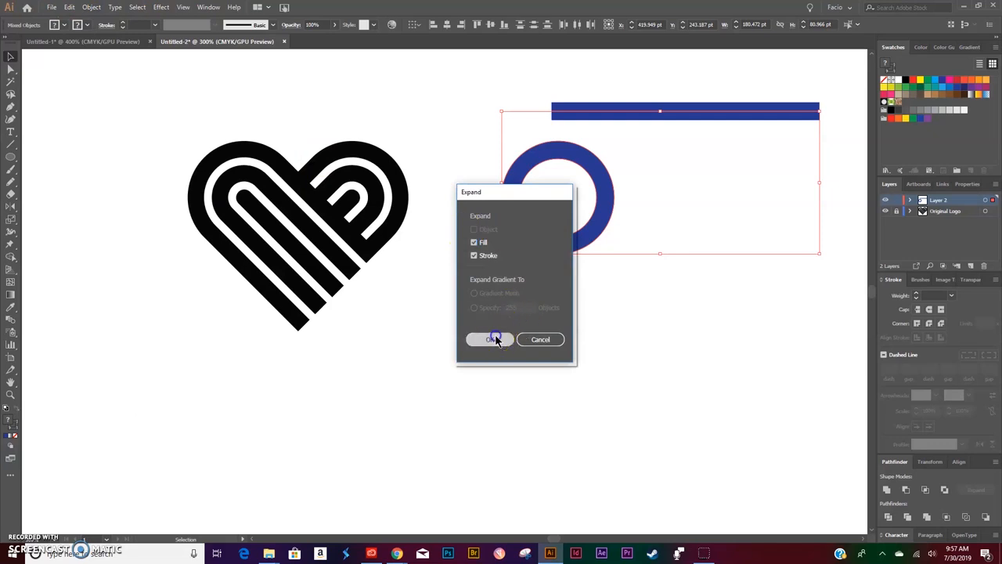
# - Deselect the expanded shapes and hide the Original Logo layer
pyautogui.click(642, 394)
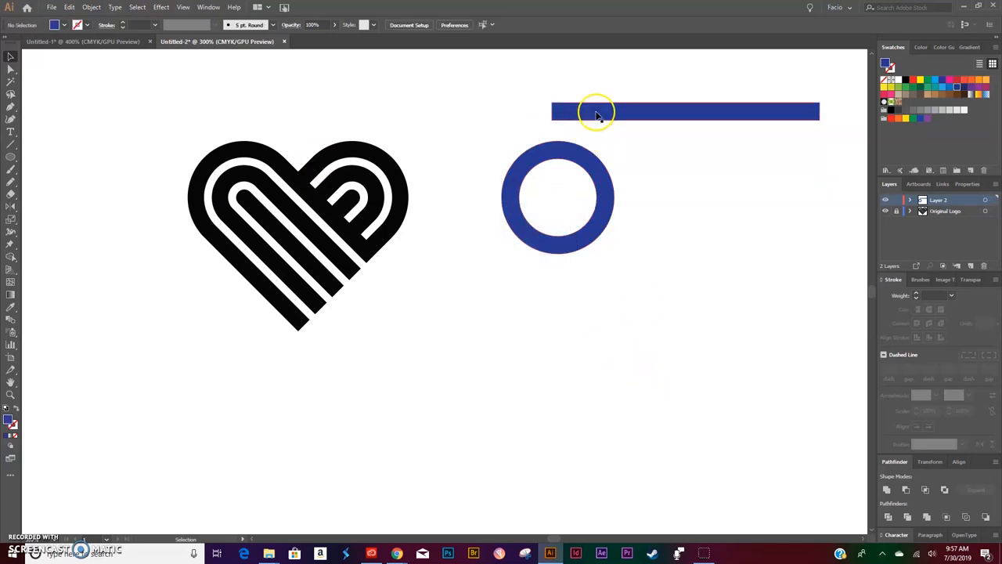
pyautogui.click(884, 211)
pyautogui.hscroll(4, 592, 224)
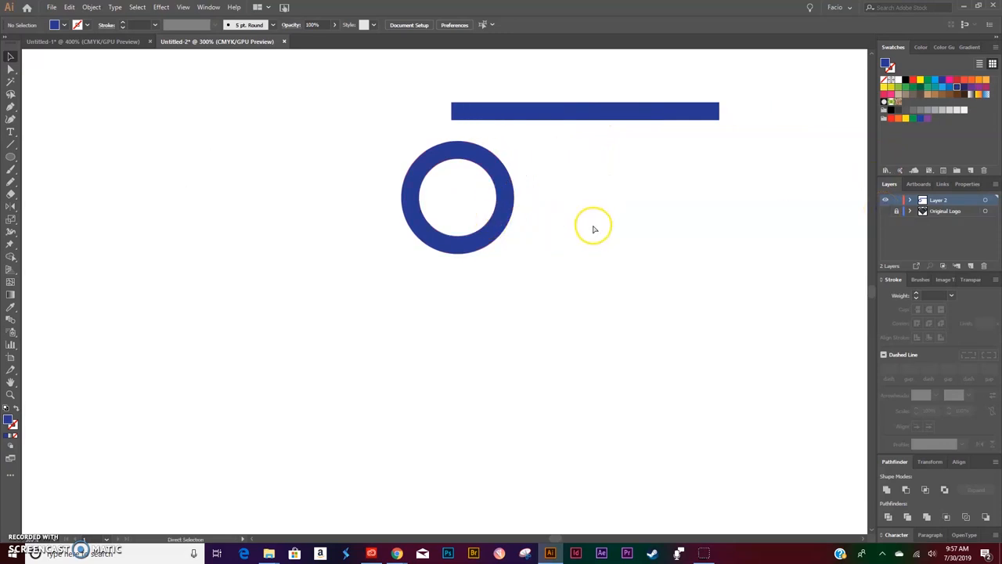
pyautogui.hotkey('ctrl', '+')
pyautogui.hotkey('ctrl', '+')
pyautogui.scroll(3, 543, 208)
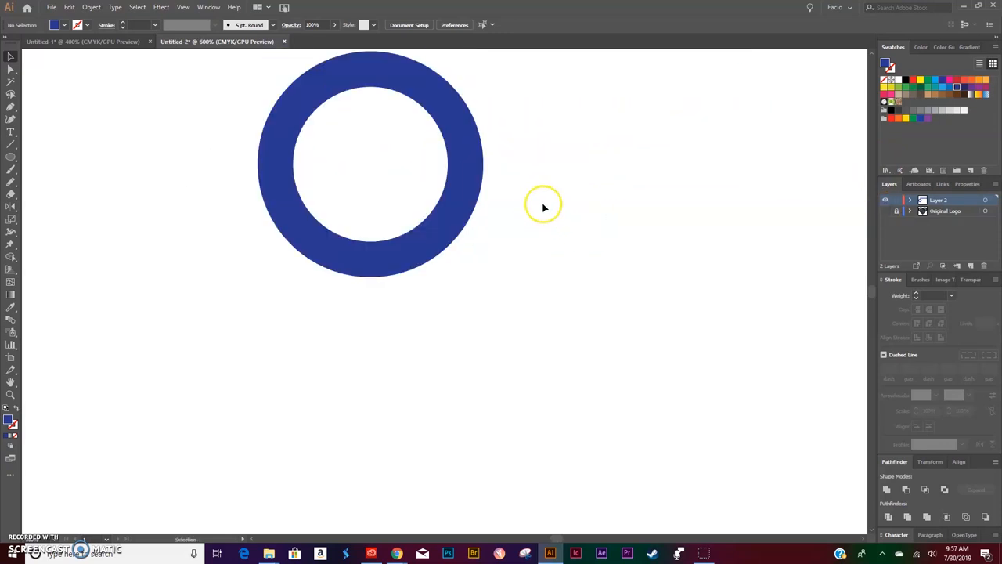
# - Switch to outline view and snap the bar's starting end onto the top centre of the ring band
pyautogui.hotkey('ctrl', 'y')
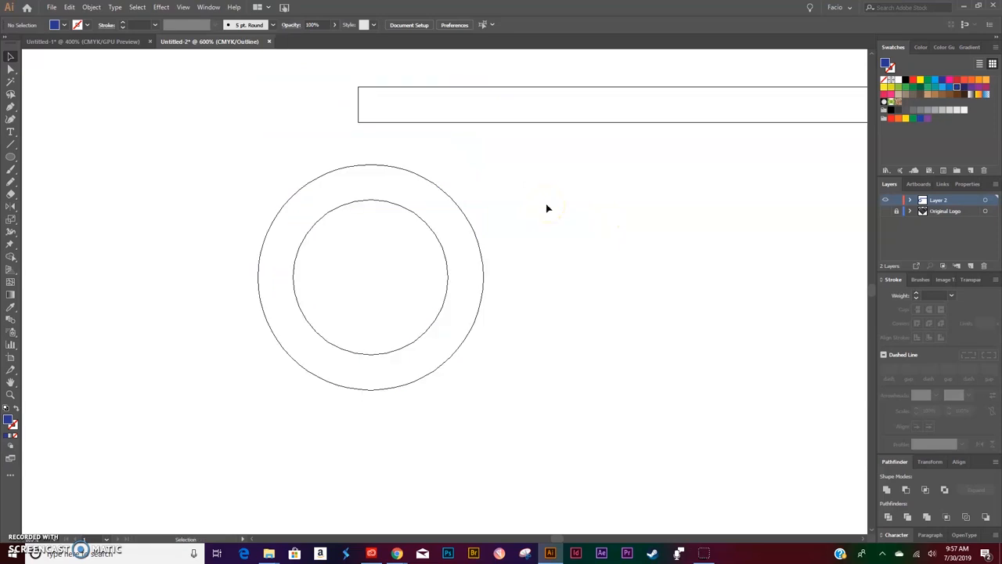
pyautogui.moveTo(397, 89); pyautogui.dragTo(407, 167)
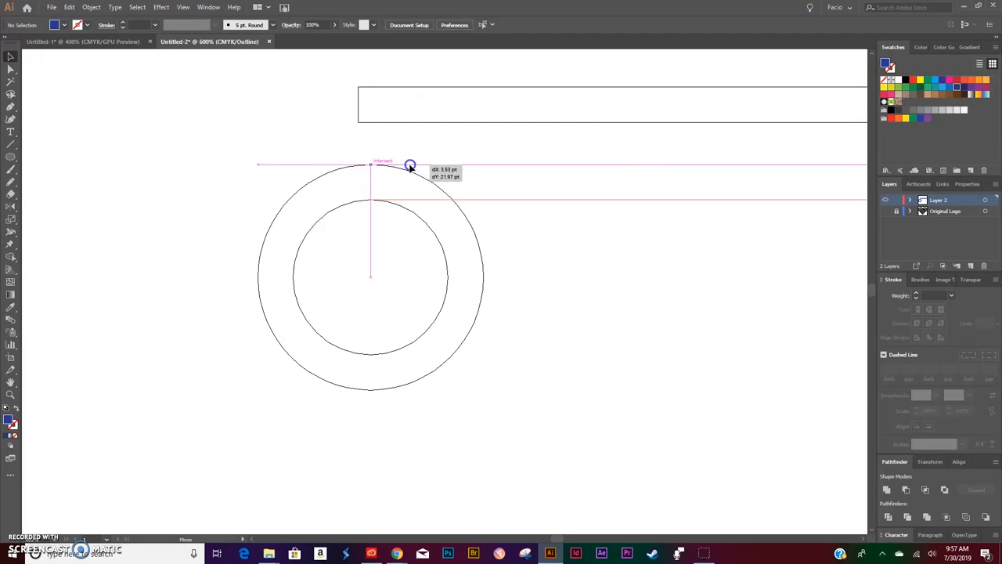
pyautogui.moveTo(411, 168); pyautogui.dragTo(409, 164)
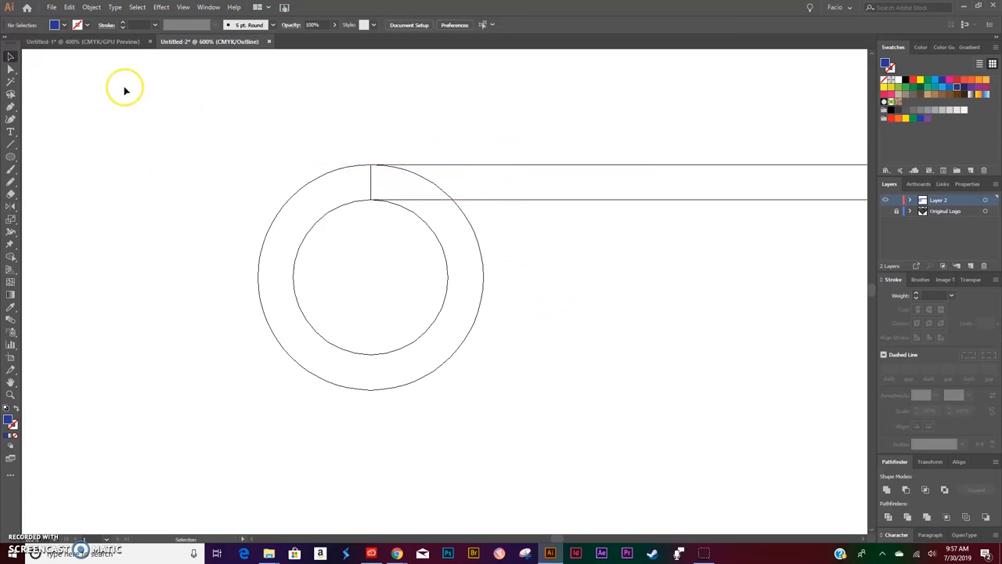
# - Show the rulers and place a horizontal guide through the ring's centre
pyautogui.hotkey('ctrl', 'r')
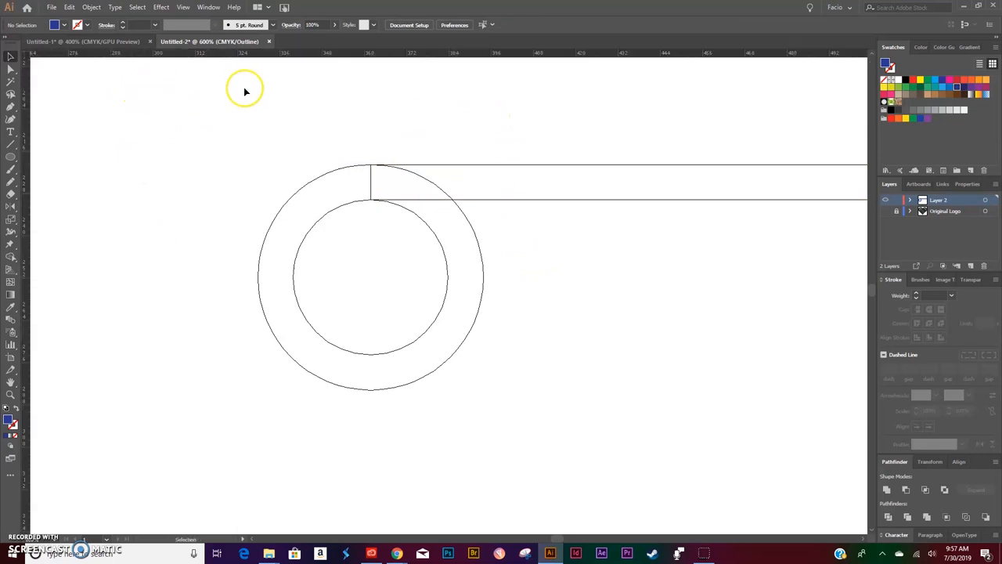
pyautogui.click(262, 247)
pyautogui.moveTo(218, 53); pyautogui.dragTo(292, 278)
# - Reflect a copy of the bar across the horizontal axis at the ring's centre, onto the bottom of the ring
pyautogui.moveTo(587, 128); pyautogui.dragTo(585, 242)
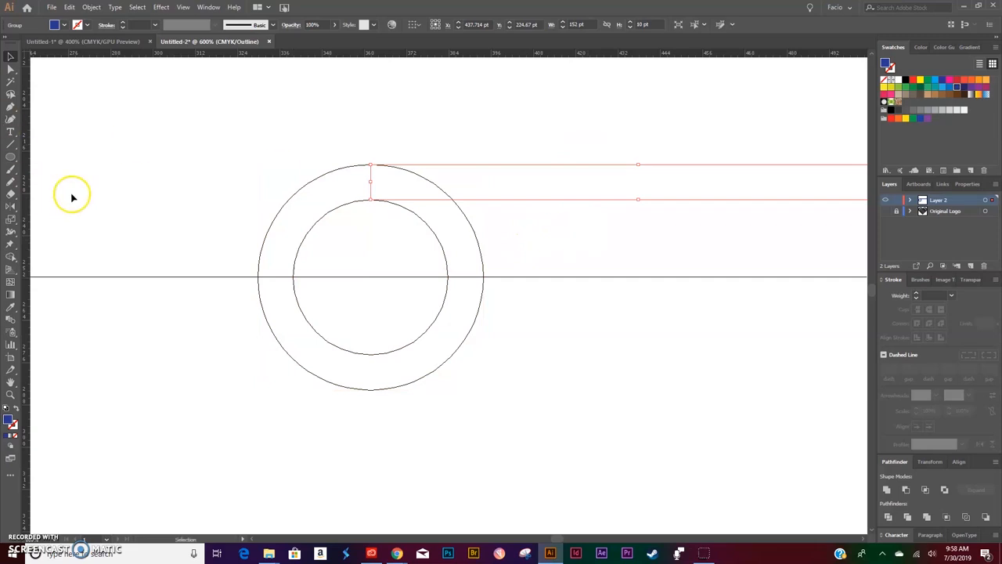
pyautogui.click(11, 208)
pyautogui.moveTo(10, 209); pyautogui.dragTo(62, 219)
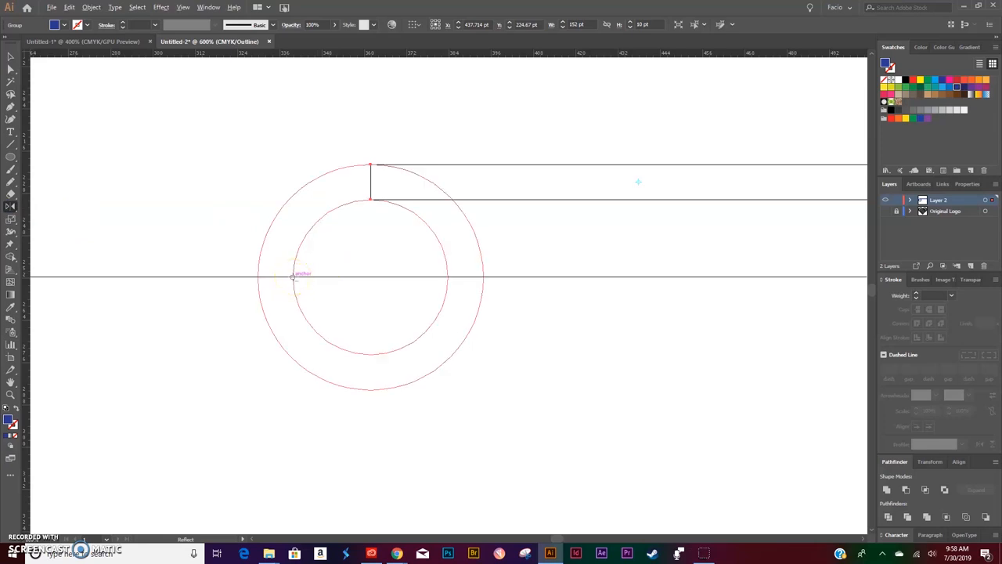
pyautogui.keyDown('alt'); pyautogui.click(293, 276); pyautogui.keyUp('alt')
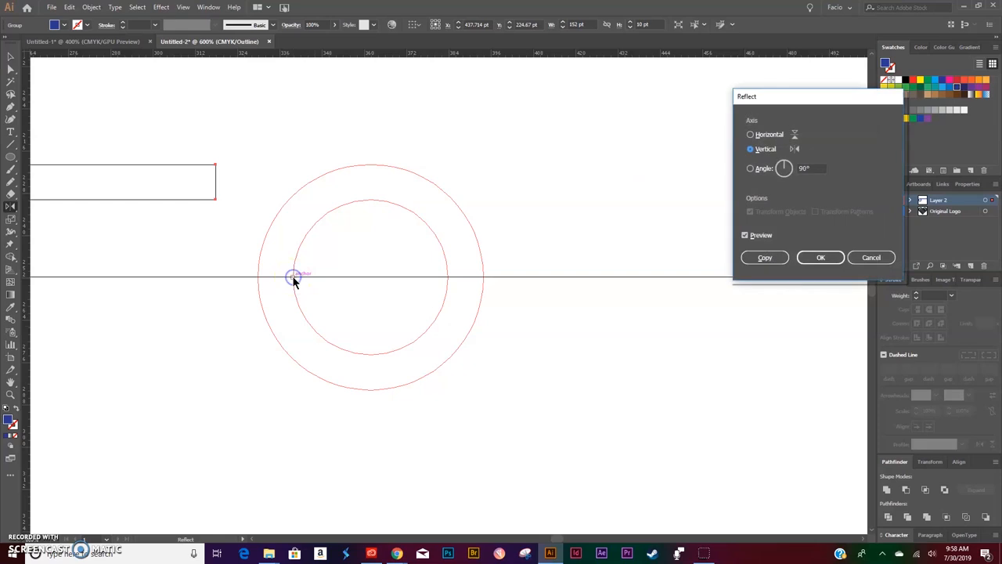
pyautogui.click(750, 135)
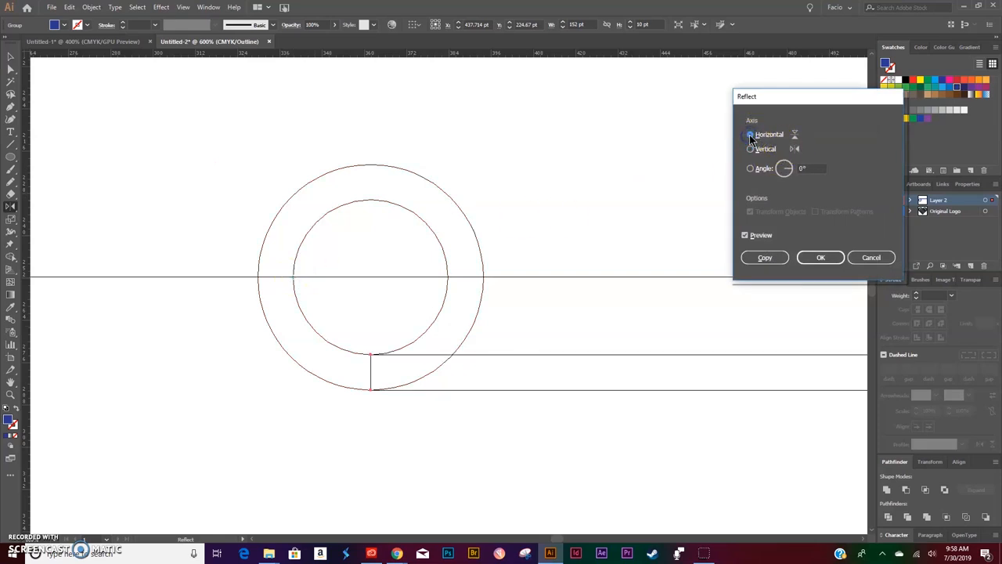
pyautogui.click(766, 258)
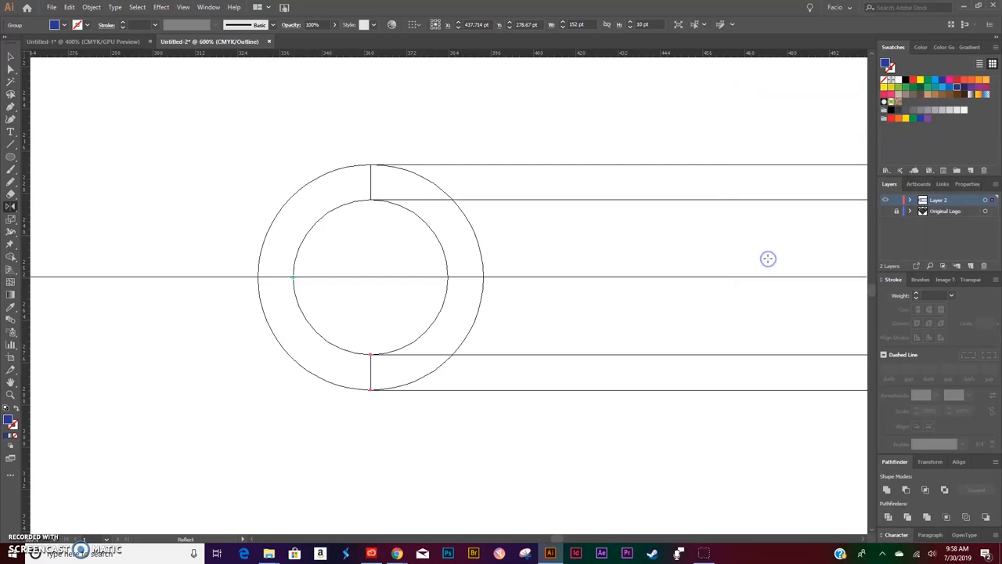
pyautogui.press('v')
pyautogui.click(507, 428)
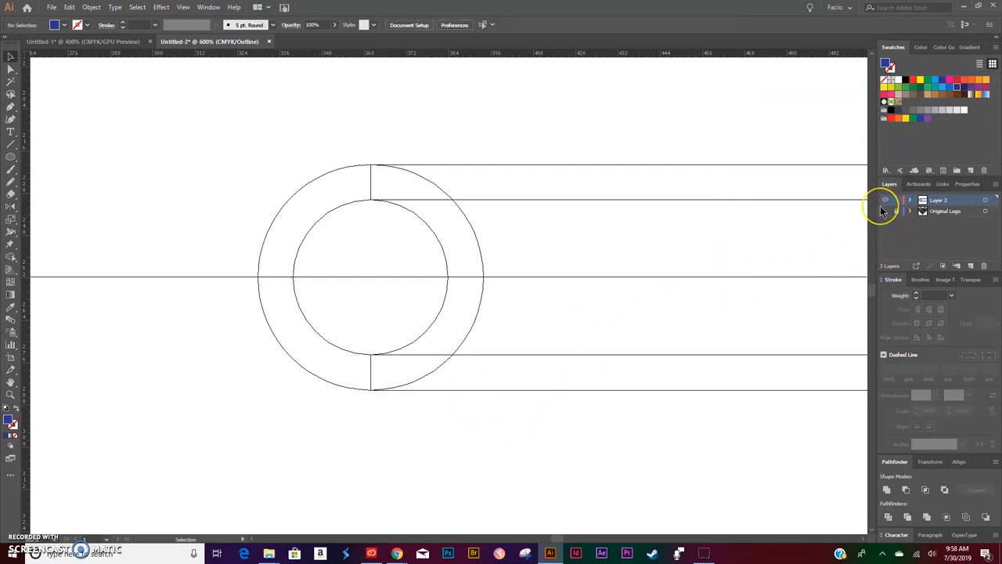
# - Return to the filled preview and show the Original Logo layer again
pyautogui.hotkey('ctrl', 'y')
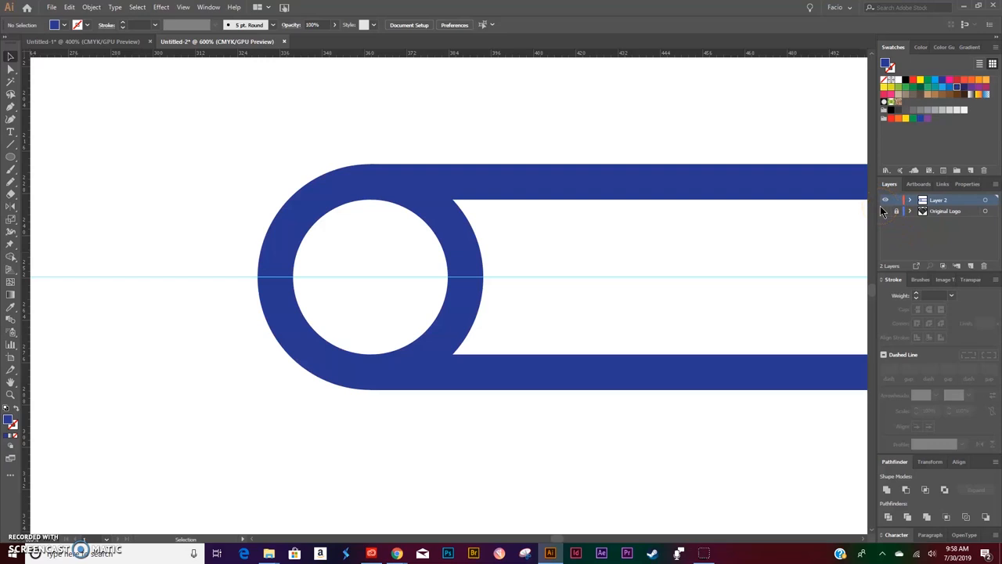
pyautogui.hotkey('ctrl', '-')
pyautogui.hotkey('ctrl', '-')
pyautogui.hotkey('ctrl', '-')
pyautogui.click(886, 212)
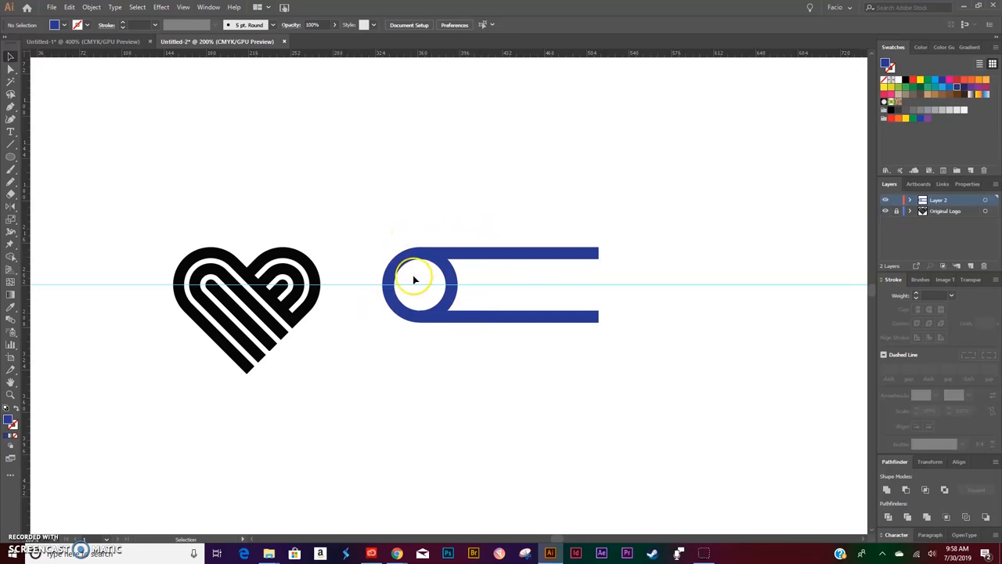
pyautogui.moveTo(441, 222); pyautogui.dragTo(417, 358)
pyautogui.click(446, 398)
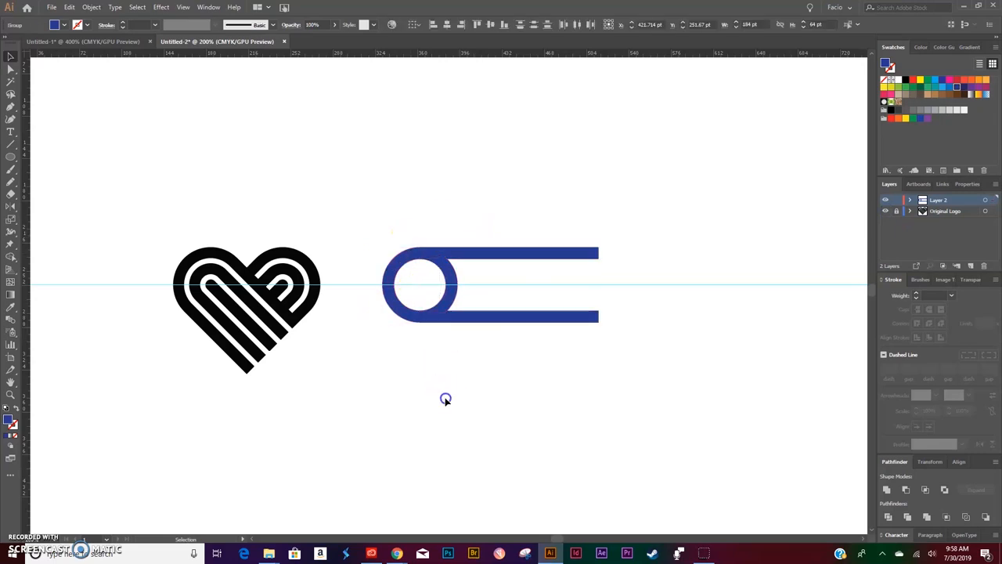
# - Create a 37 by 37 pt circle and place it below the large ring
pyautogui.click(10, 159)
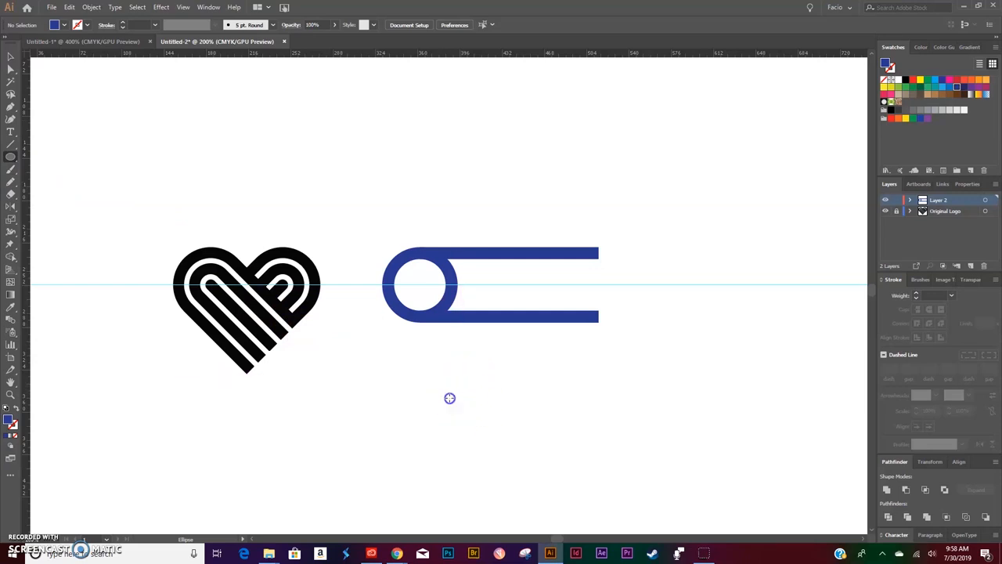
pyautogui.click(449, 398)
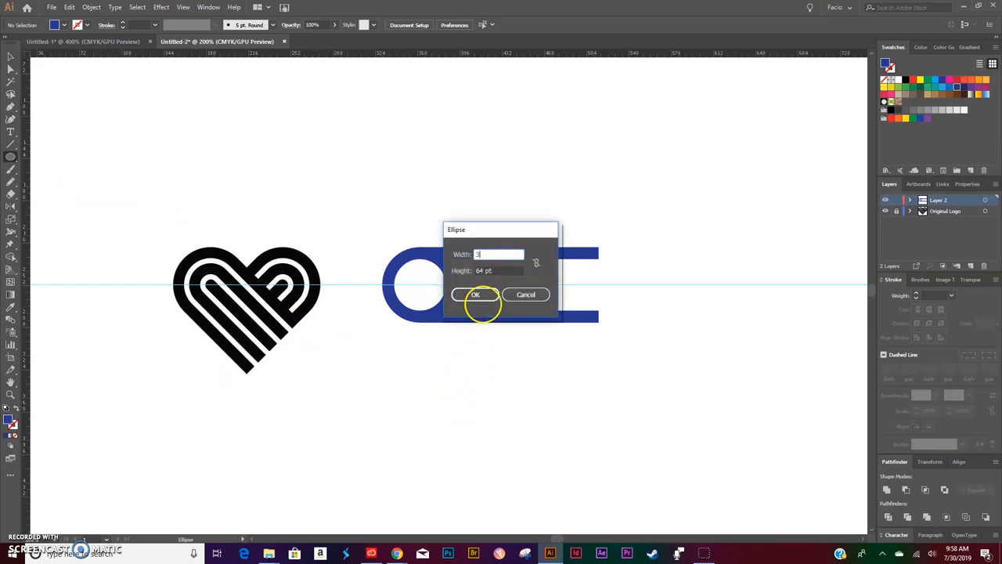
pyautogui.press('Tab')
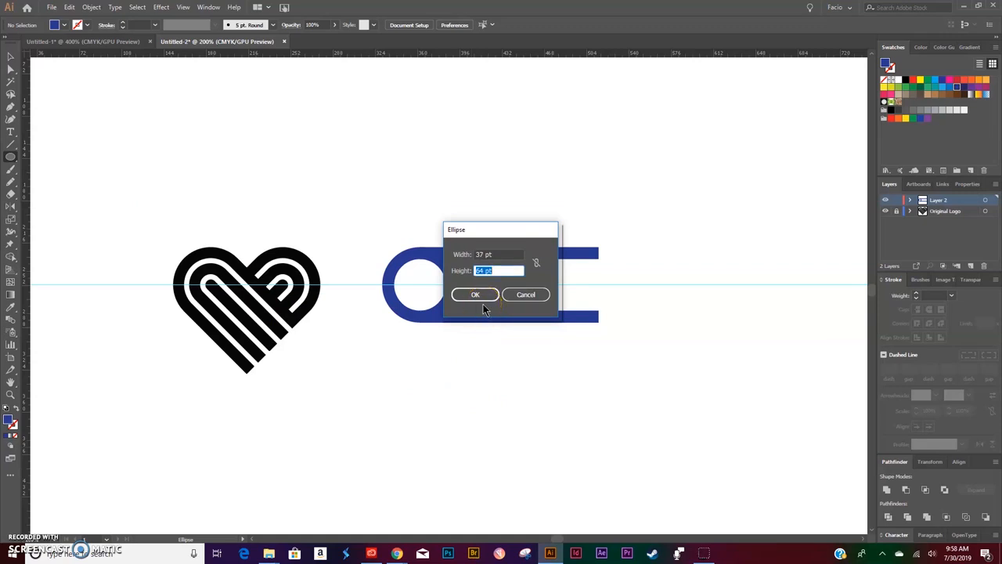
pyautogui.write('37')
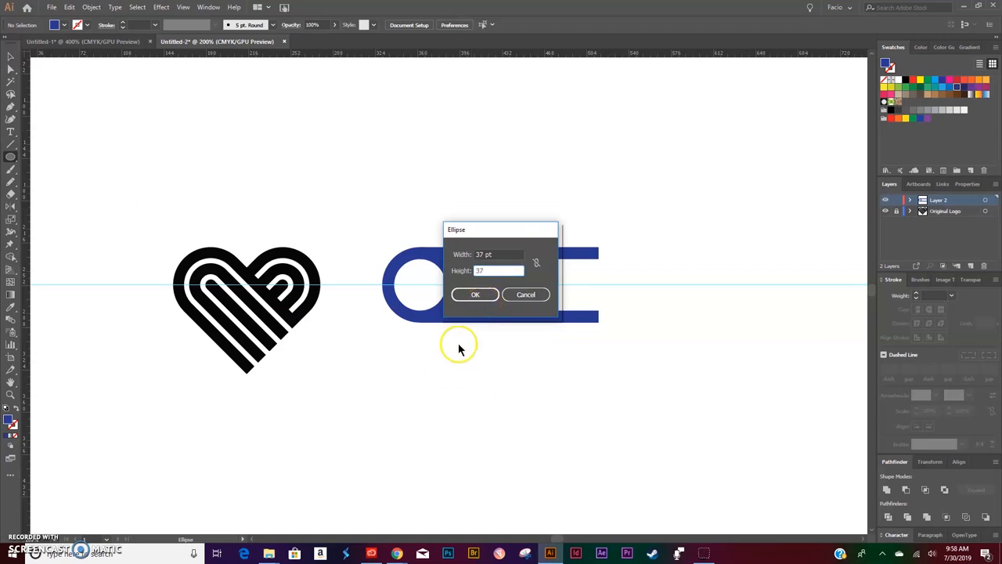
pyautogui.click(468, 294)
pyautogui.press('v')
pyautogui.moveTo(485, 415); pyautogui.dragTo(460, 381)
pyautogui.click(570, 390)
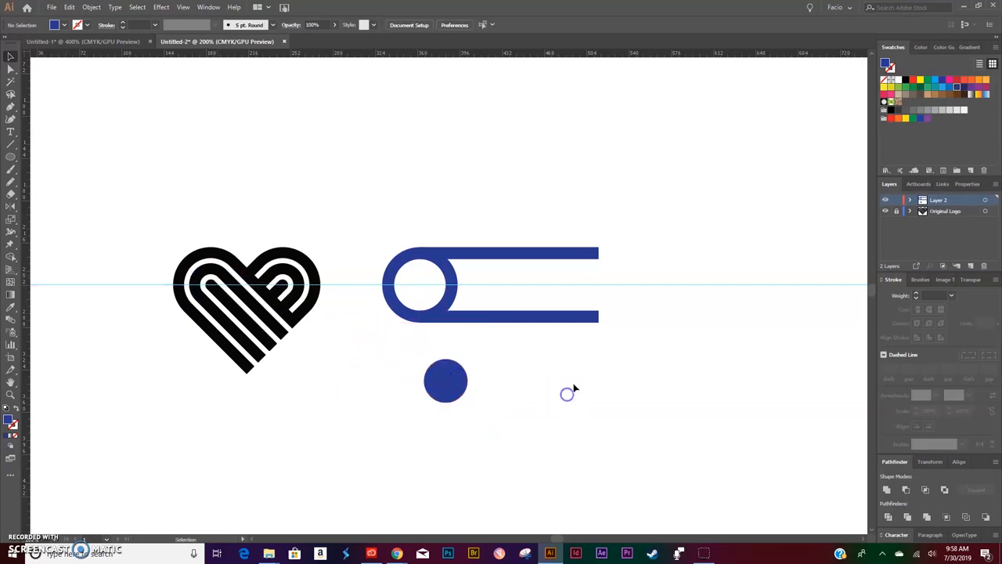
# - Swap the small circle's fill to its stroke, set the weight to 10 pt and align the stroke to the inside
pyautogui.click(462, 375)
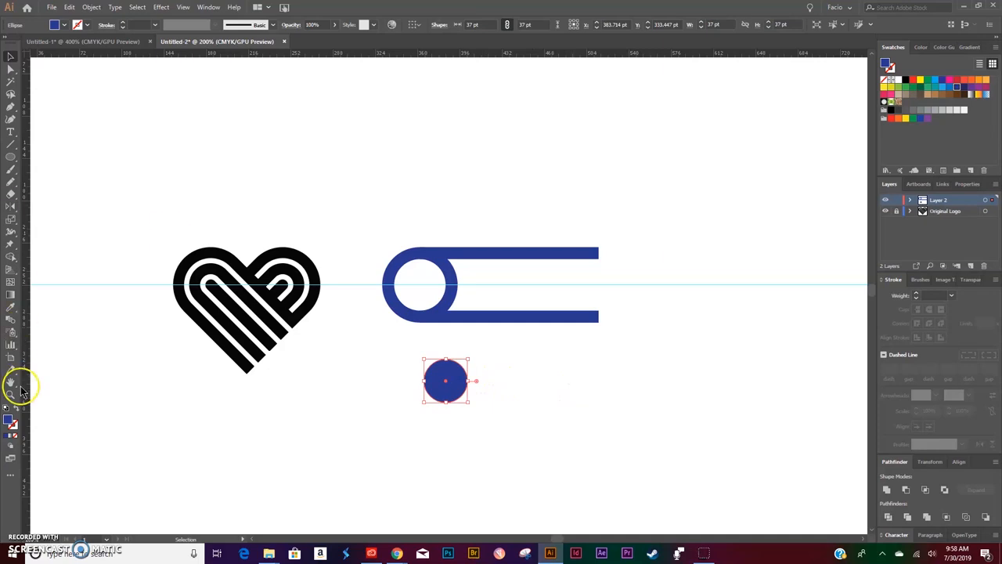
pyautogui.click(16, 408)
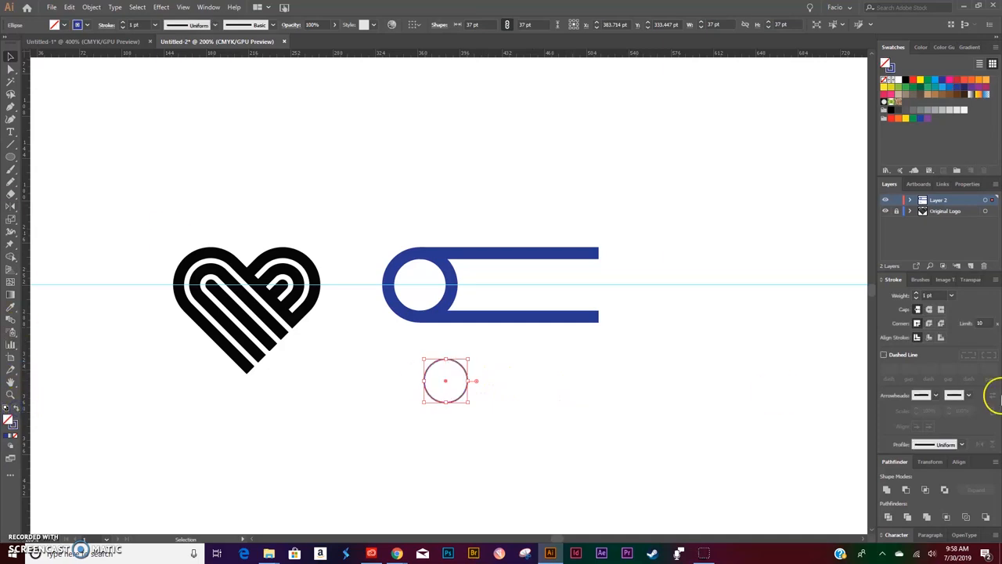
pyautogui.click(925, 295)
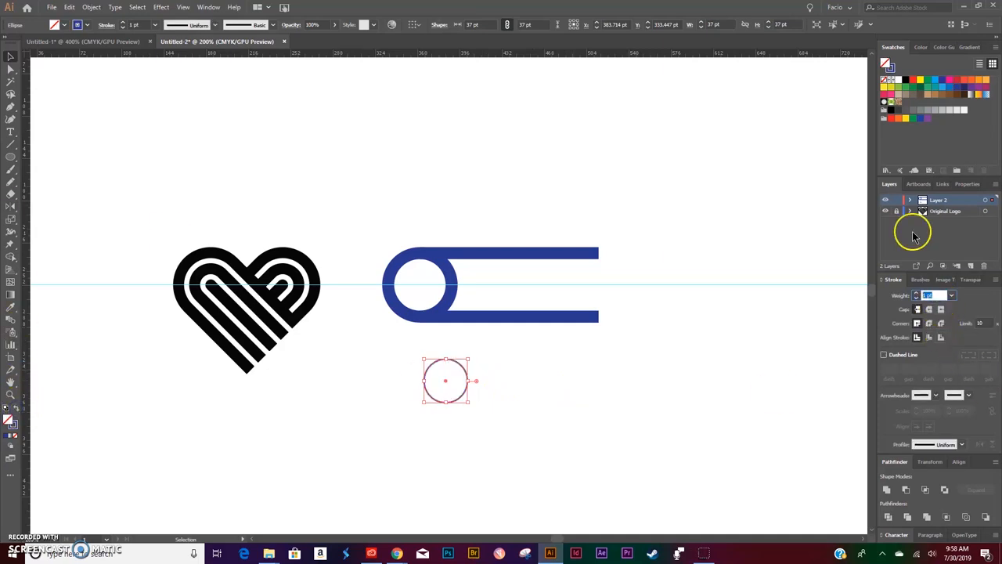
pyautogui.write('10')
pyautogui.click(929, 338)
pyautogui.click(626, 385)
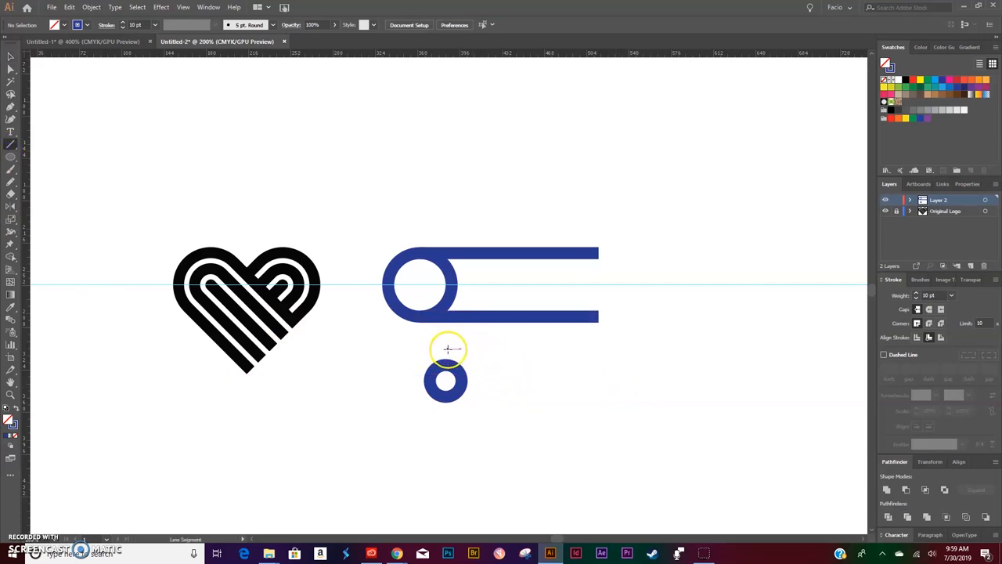
# - Draw a horizontal 10 pt line about 183 pt long above the small ring, starting over its centre
pyautogui.moveTo(444, 349); pyautogui.dragTo(661, 349)
pyautogui.press('v')
pyautogui.click(584, 395)
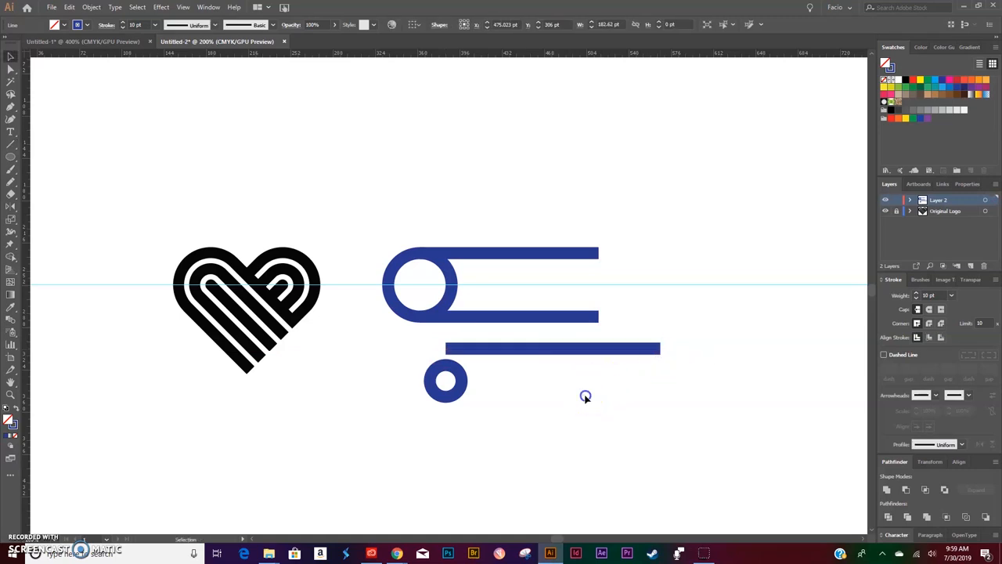
# - Expand the appearance, fill and stroke of the small ring and the new line into filled shapes
pyautogui.moveTo(488, 339); pyautogui.dragTo(412, 413)
pyautogui.click(86, 11)
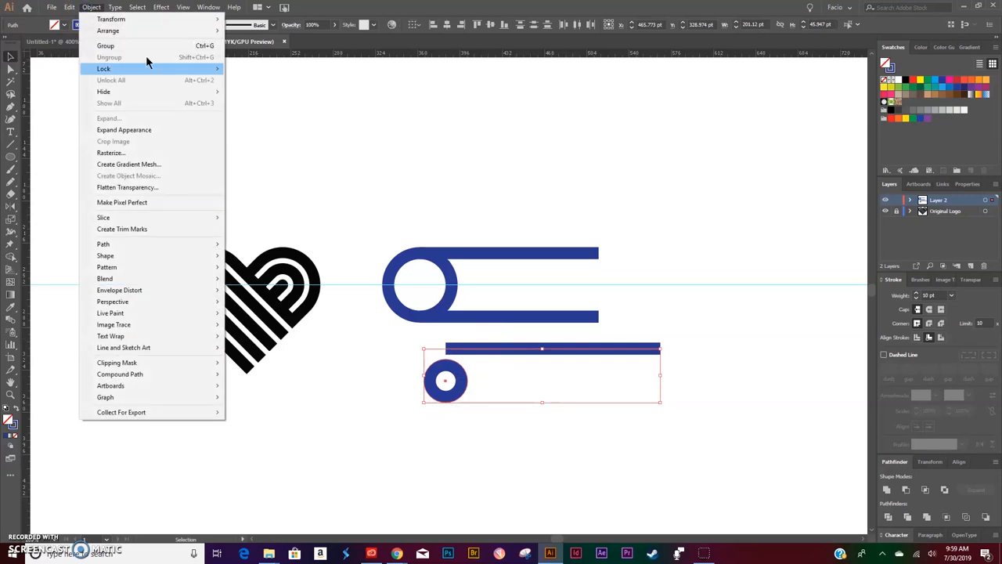
pyautogui.click(114, 127)
pyautogui.click(91, 7)
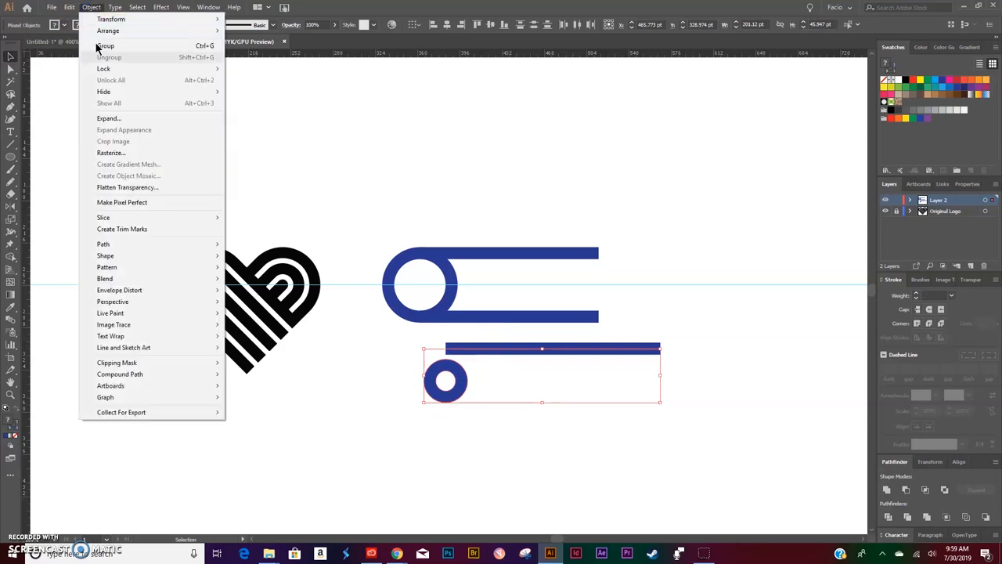
pyautogui.click(124, 119)
pyautogui.click(504, 354)
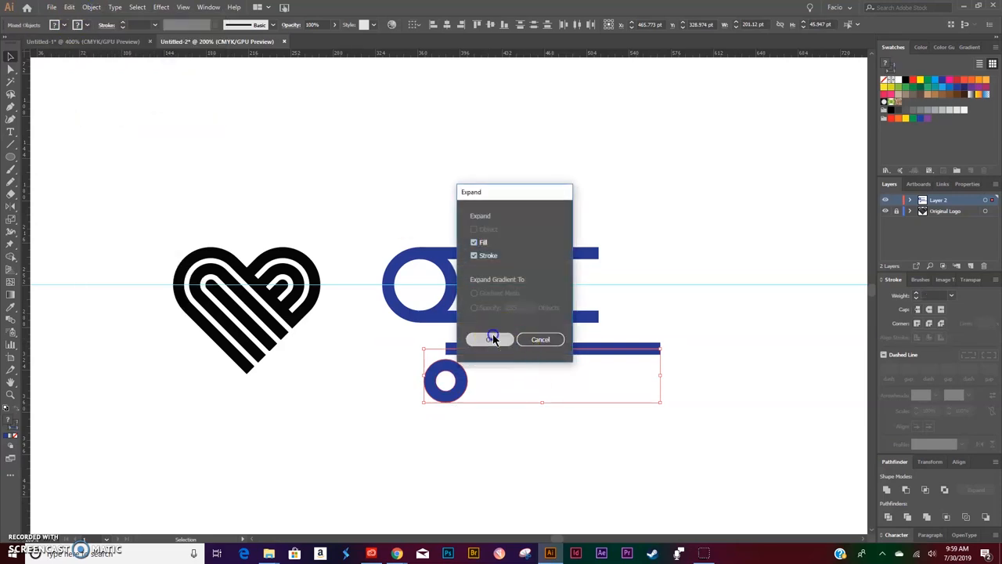
pyautogui.click(467, 475)
# - In outline view with the Original Logo layer hidden, snap the lower bar's end onto the small ring's top centre
pyautogui.hotkey('ctrl', '+')
pyautogui.hotkey('ctrl', '+')
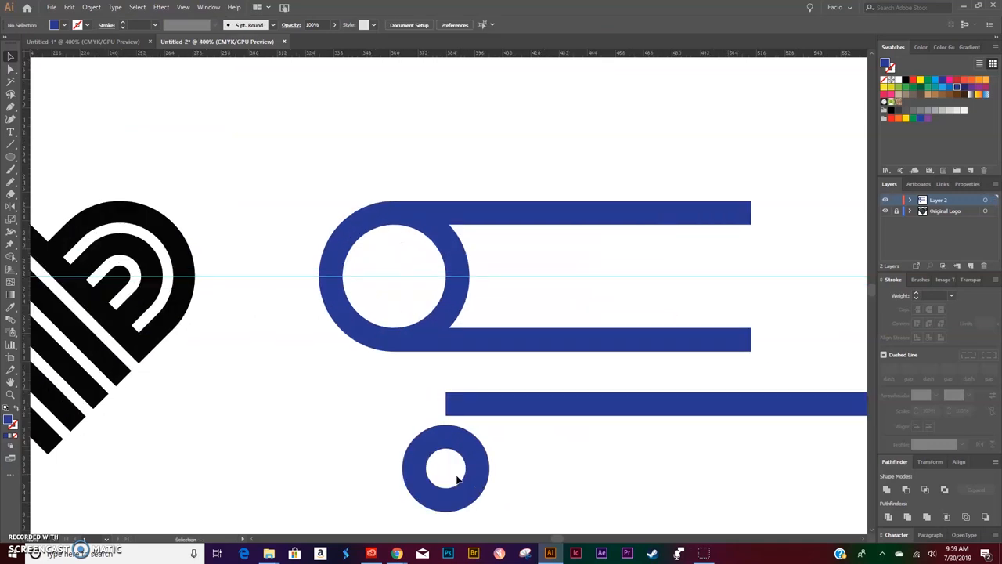
pyautogui.scroll(-5, 329, 373)
pyautogui.hotkey('ctrl', 'y')
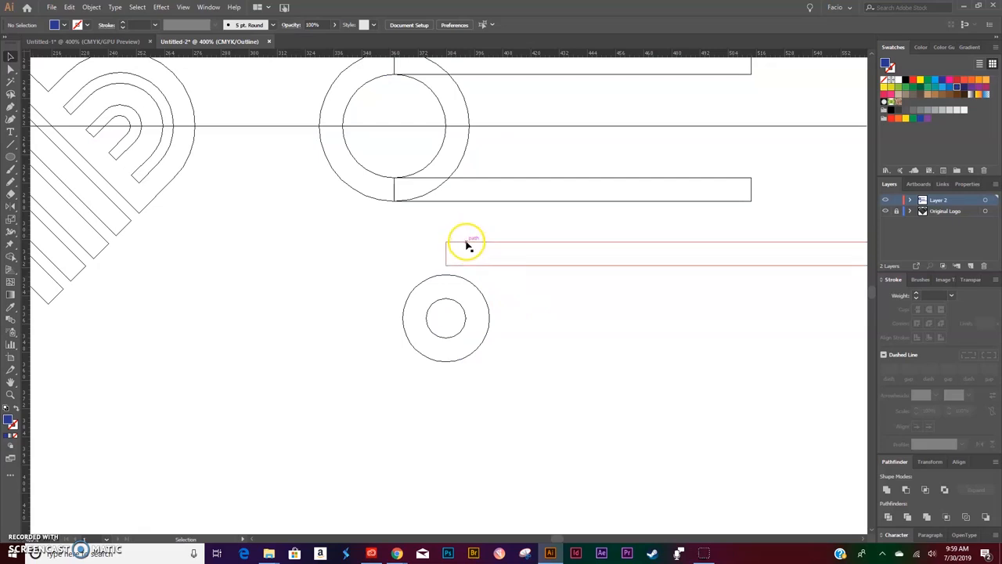
pyautogui.click(885, 211)
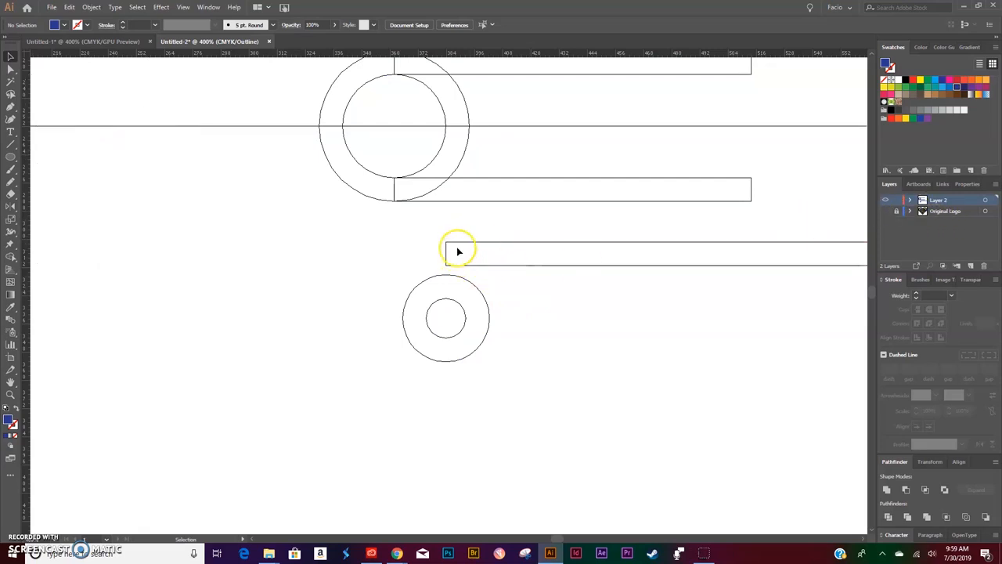
pyautogui.moveTo(458, 242); pyautogui.dragTo(356, 70)
pyautogui.scroll(2, 441, 284)
# - Group the large ring with its two bars and expand Layer 2 to list its contents
pyautogui.press('a')
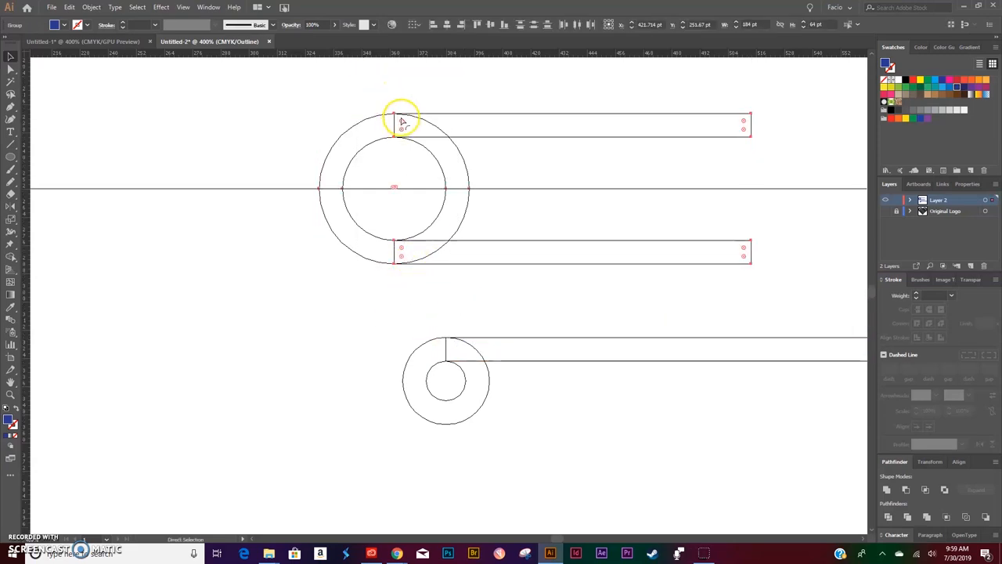
pyautogui.press('v')
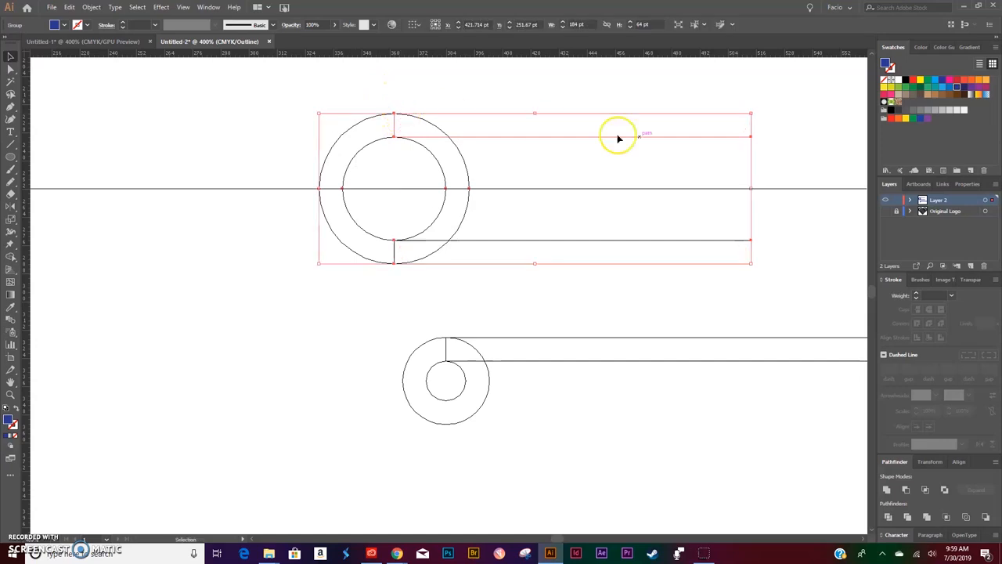
pyautogui.click(910, 201)
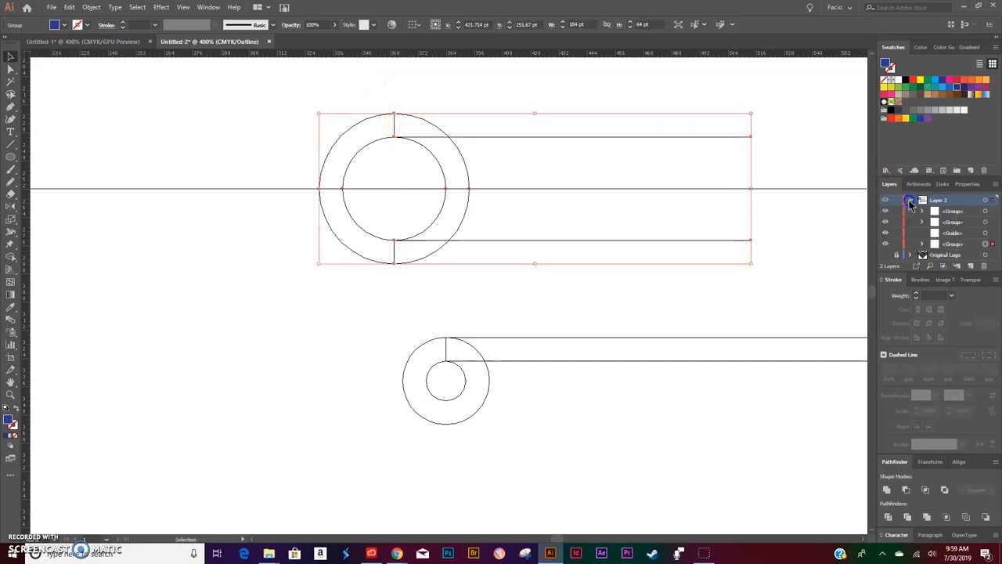
# - Hide the large ring group and place a horizontal guide through the small ring's centre
pyautogui.click(885, 243)
pyautogui.moveTo(475, 338); pyautogui.dragTo(470, 362)
pyautogui.click(555, 429)
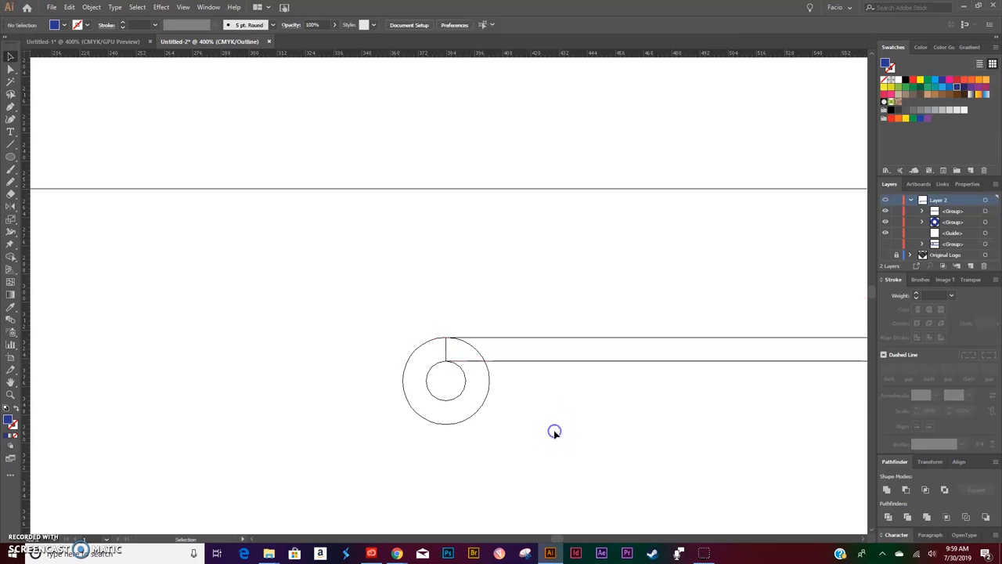
pyautogui.moveTo(518, 316); pyautogui.dragTo(402, 419)
pyautogui.click(544, 475)
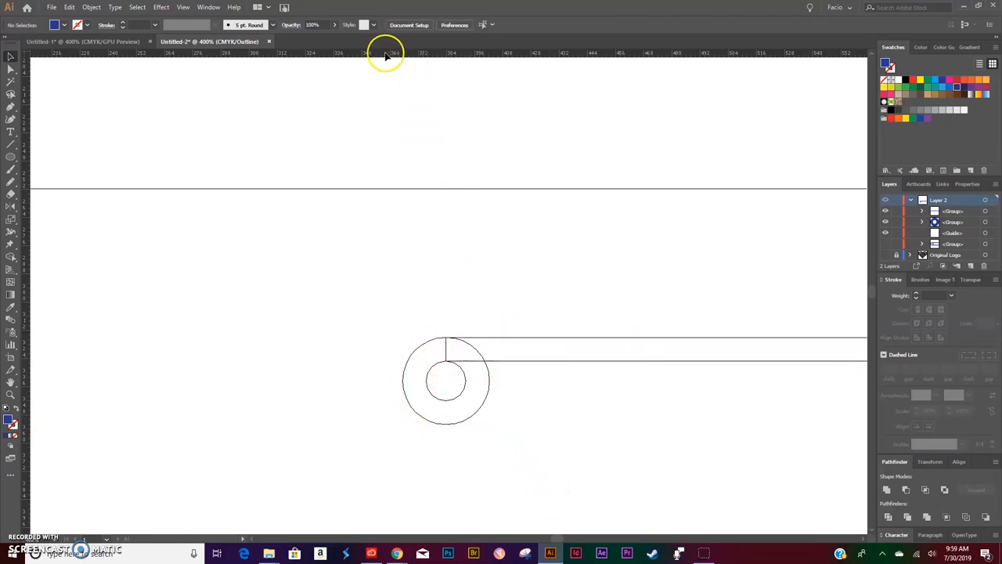
pyautogui.moveTo(443, 385); pyautogui.dragTo(441, 384)
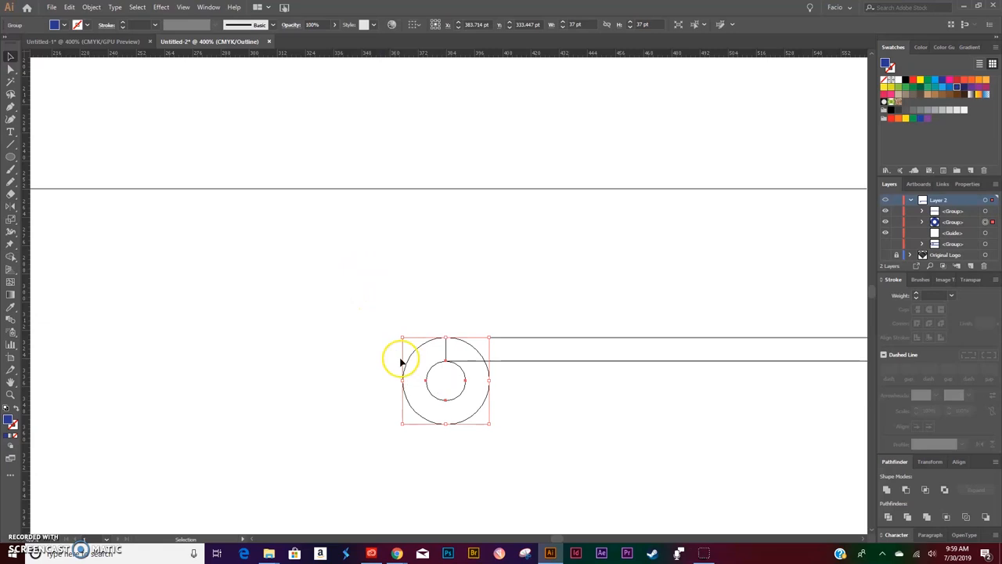
pyautogui.moveTo(347, 54); pyautogui.dragTo(425, 381)
# - Reflect a copy of the small ring's bar horizontally about the guide at the ring's centre, and return to preview display
pyautogui.moveTo(604, 316); pyautogui.dragTo(572, 365)
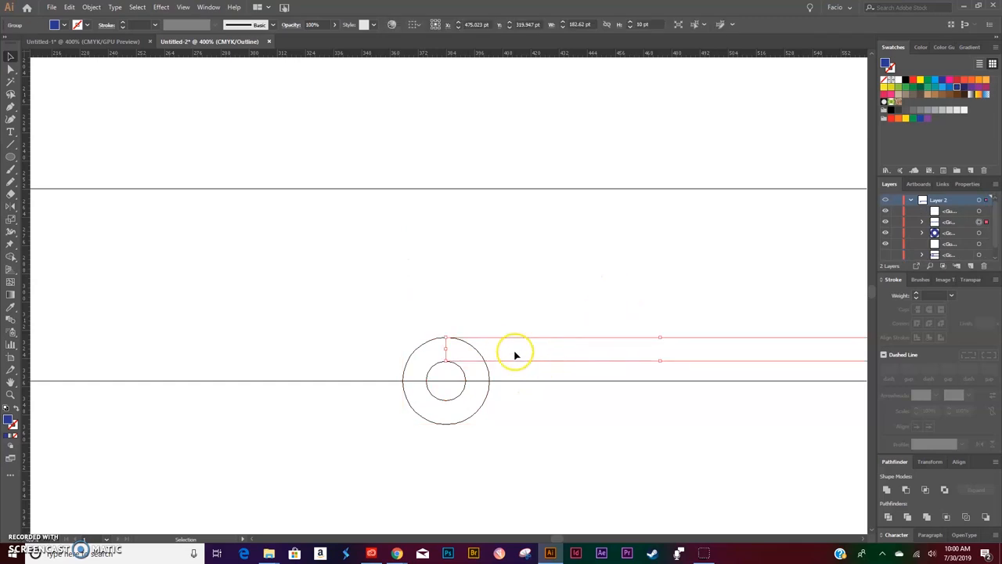
pyautogui.press('o')
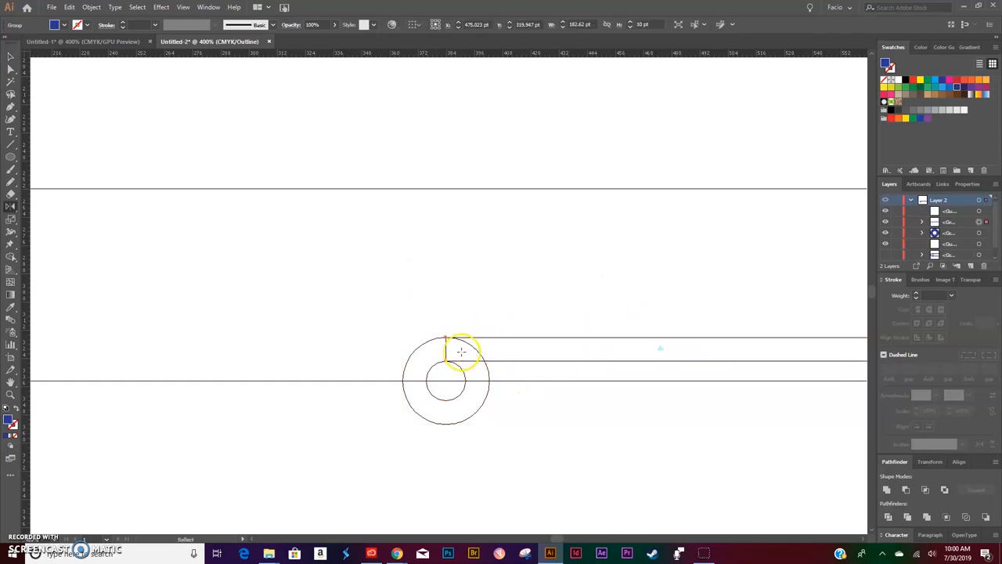
pyautogui.keyDown('alt'); pyautogui.click(425, 380); pyautogui.keyUp('alt')
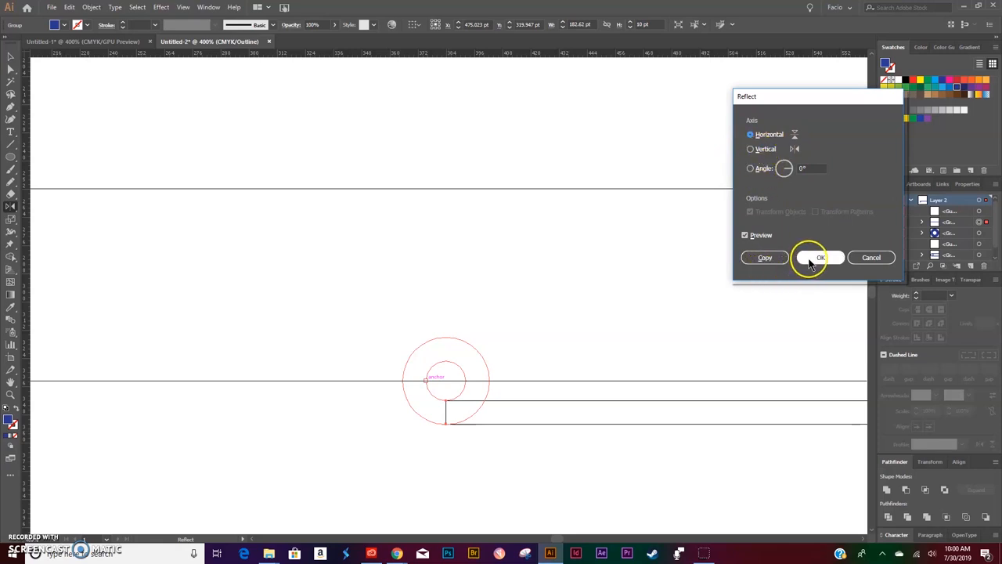
pyautogui.click(766, 258)
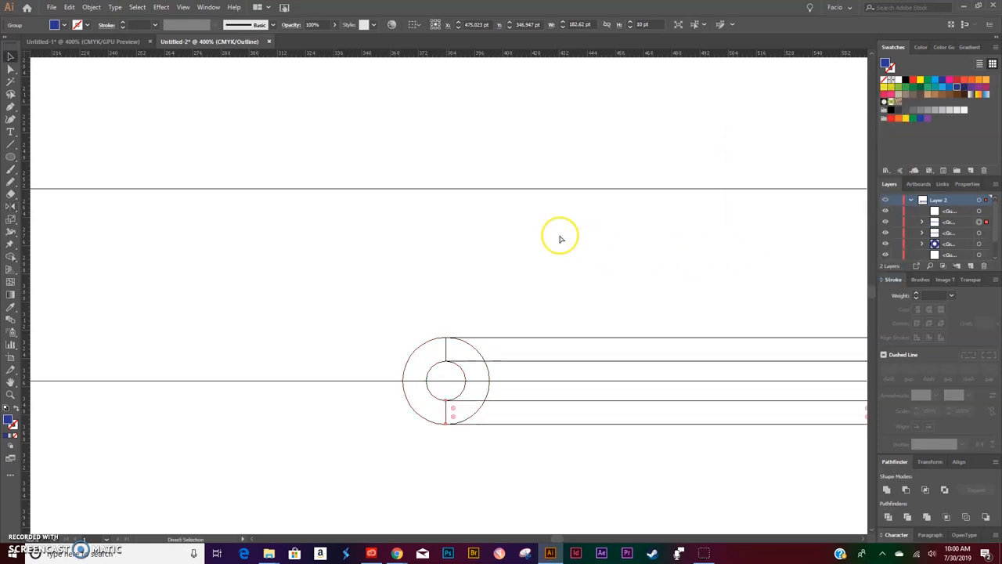
pyautogui.hotkey('ctrl', 'y')
pyautogui.click(566, 259)
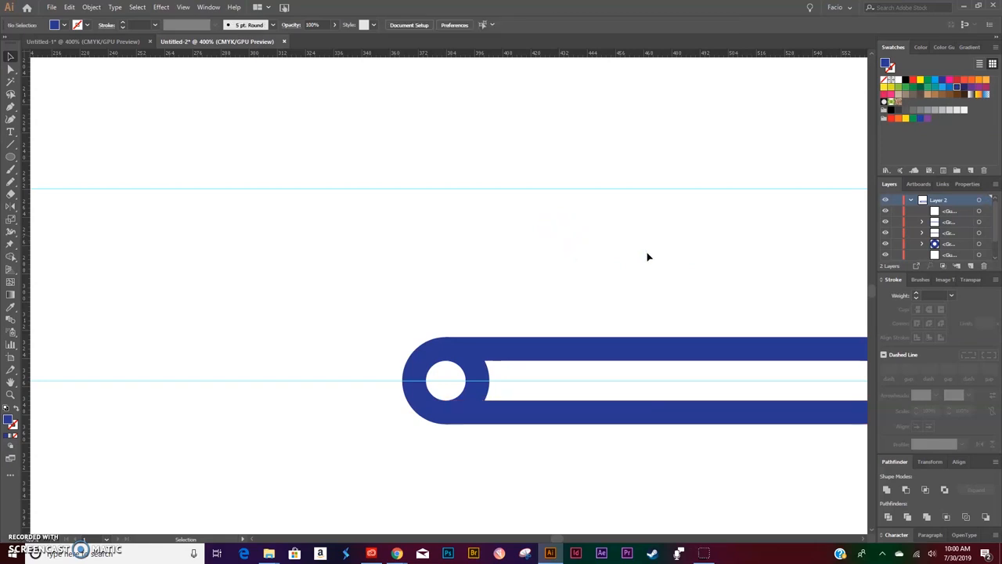
# - Show the large ring group and move the small ring with its two bars onto the large ring's centre
pyautogui.scroll(-1, 885, 231)
pyautogui.click(886, 244)
pyautogui.moveTo(369, 324); pyautogui.dragTo(525, 441)
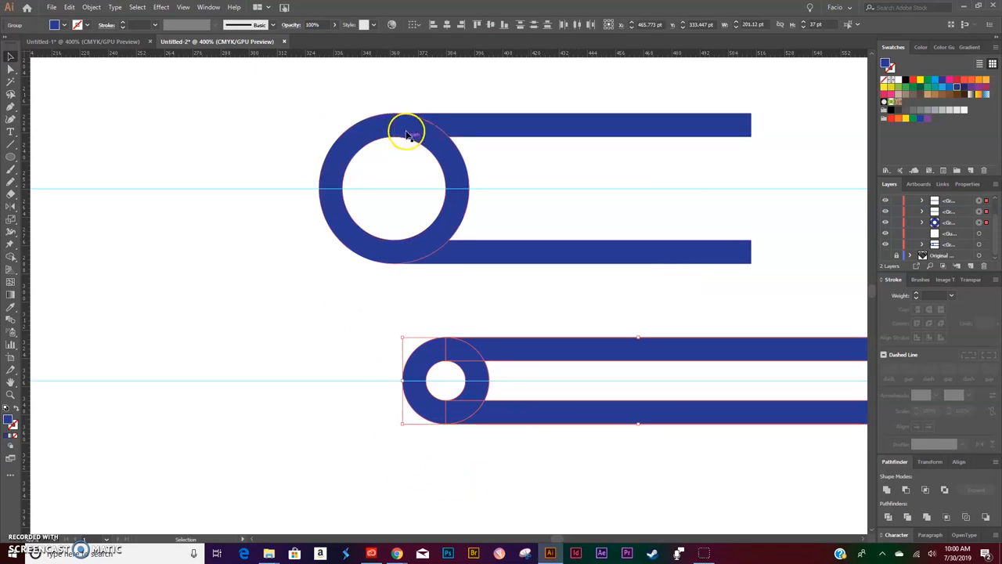
pyautogui.moveTo(432, 352); pyautogui.dragTo(380, 164)
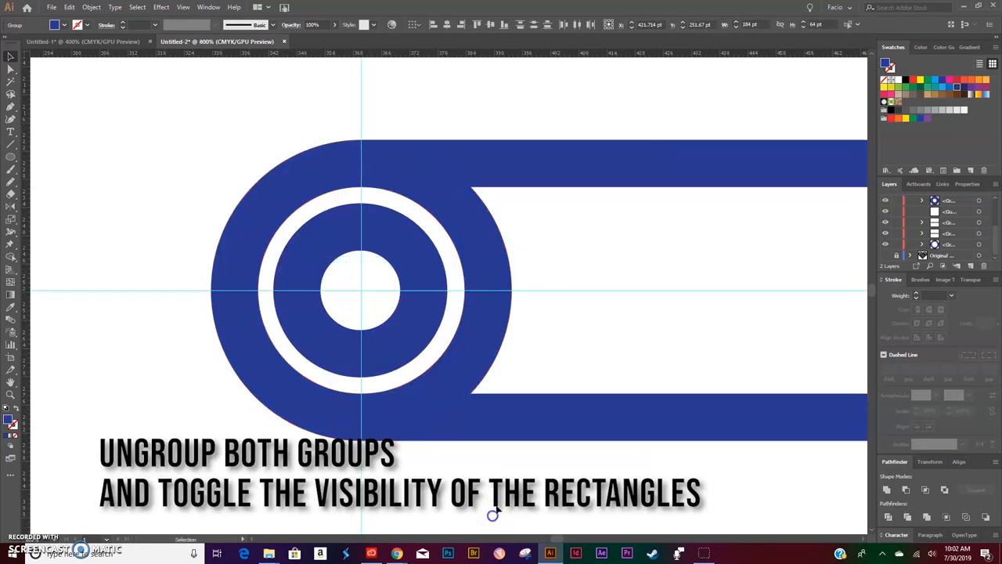
# - Ungroup the ring-and-bar groups and hide all four bars, leaving only the two rings visible
pyautogui.rightClick(646, 240)
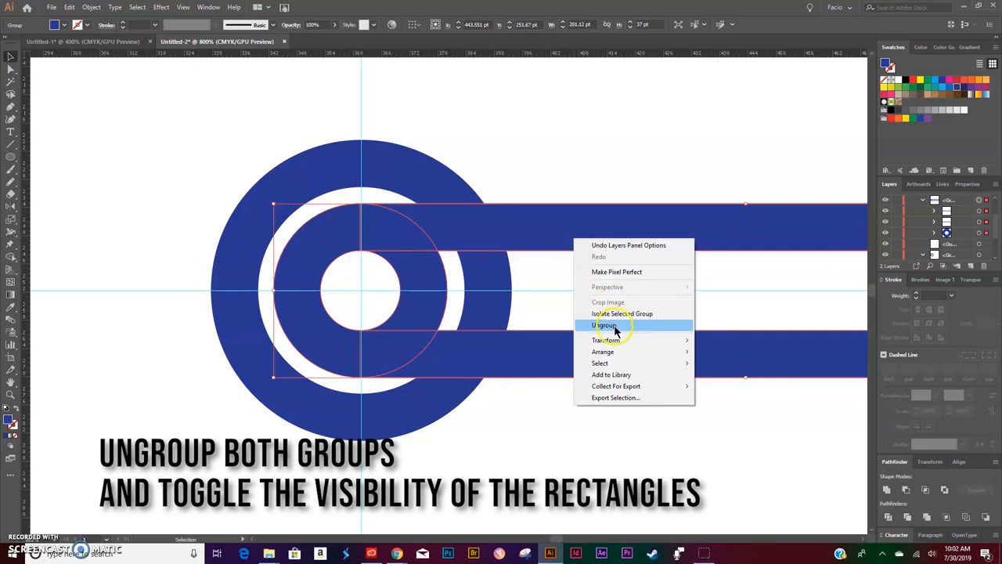
pyautogui.click(665, 321)
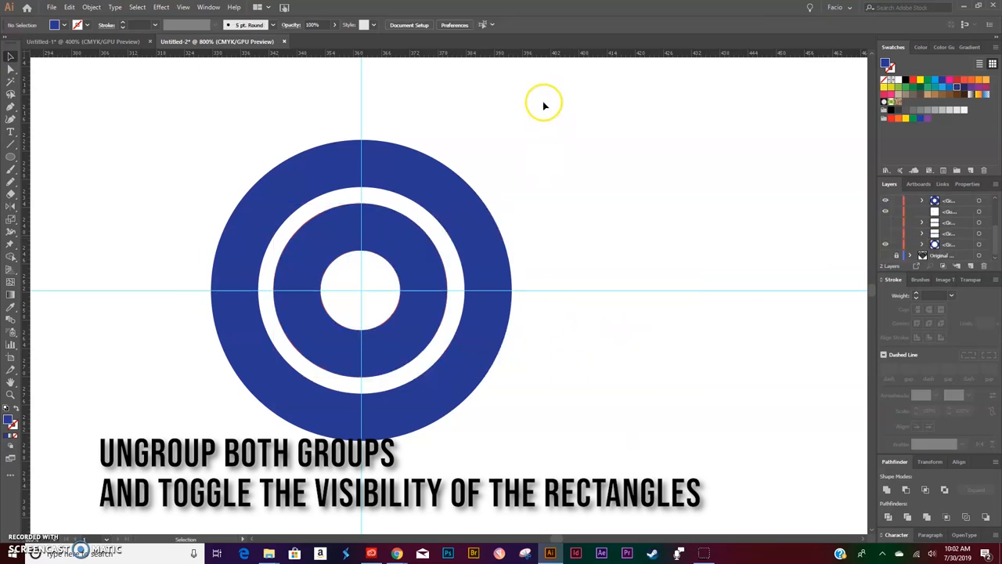
# - Centre the small ring horizontally and vertically on the large ring, using the large ring as key object
pyautogui.moveTo(544, 104); pyautogui.dragTo(261, 419)
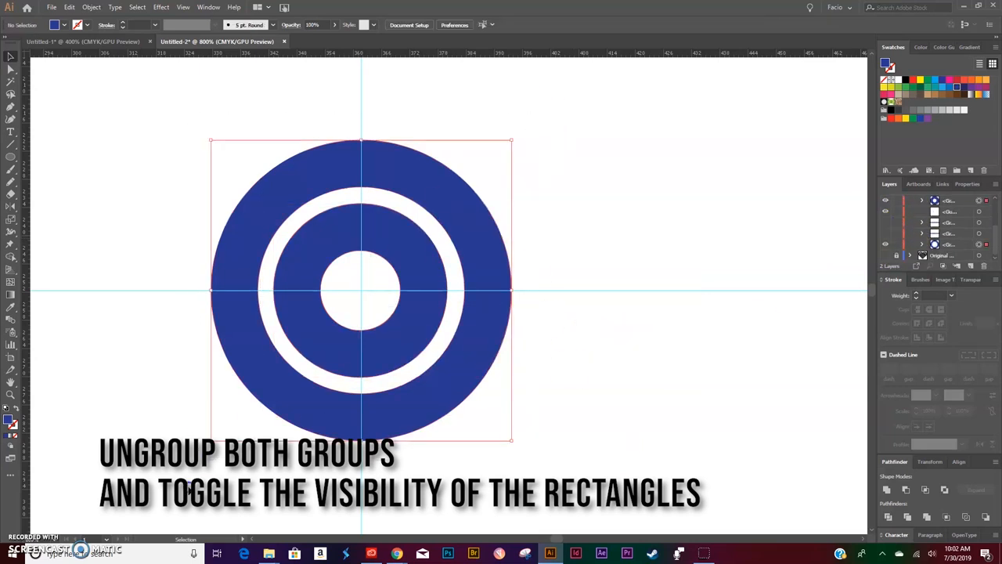
pyautogui.click(403, 174)
pyautogui.click(446, 25)
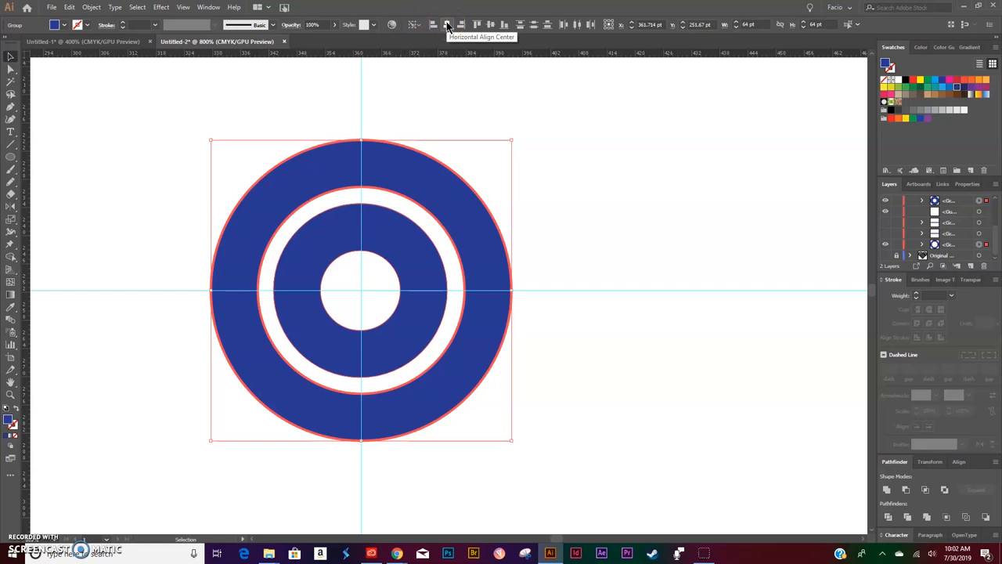
pyautogui.click(446, 25)
pyautogui.click(489, 26)
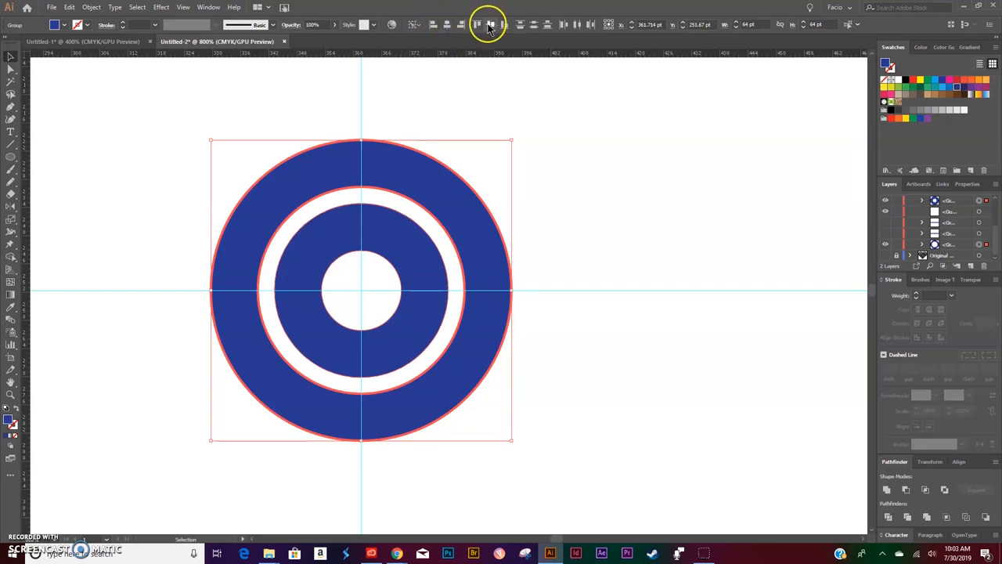
pyautogui.click(586, 420)
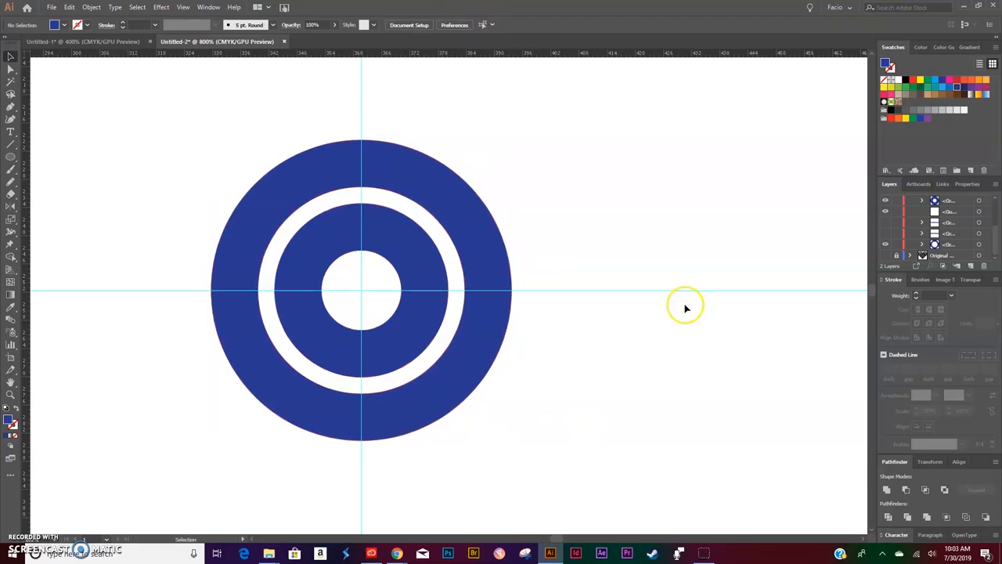
# - Show the large ring's two bars and group them with the large ring
pyautogui.click(886, 233)
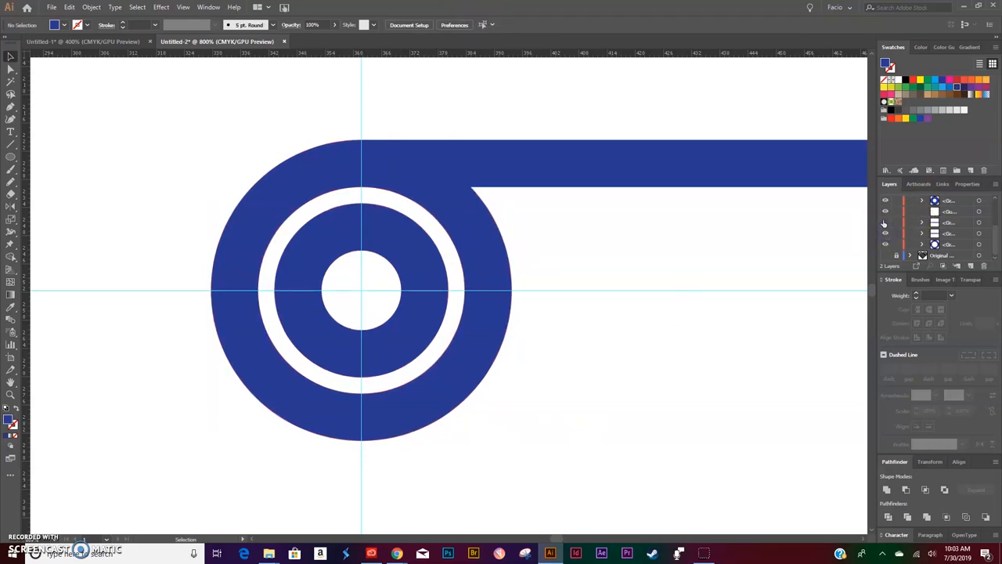
pyautogui.click(885, 223)
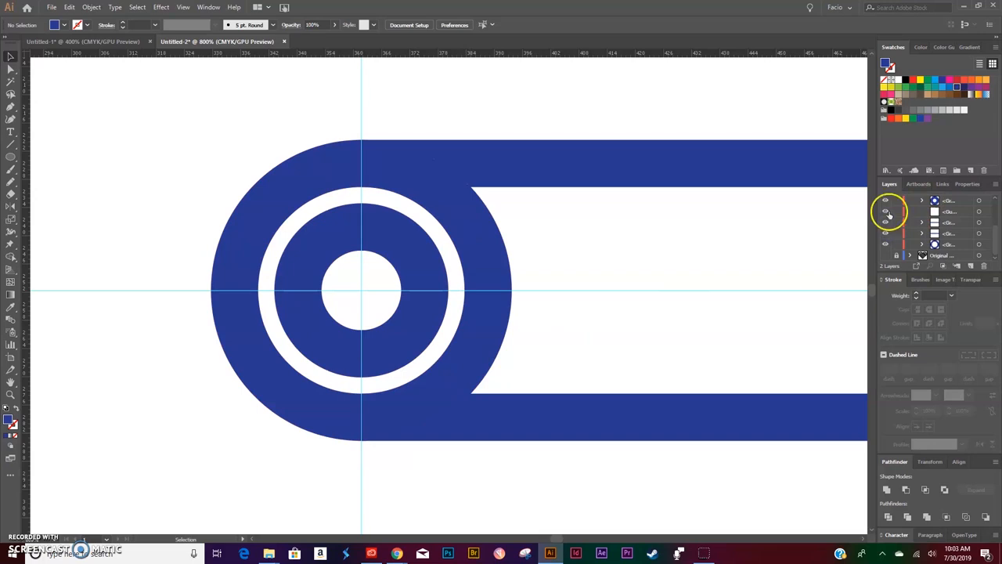
pyautogui.click(479, 222)
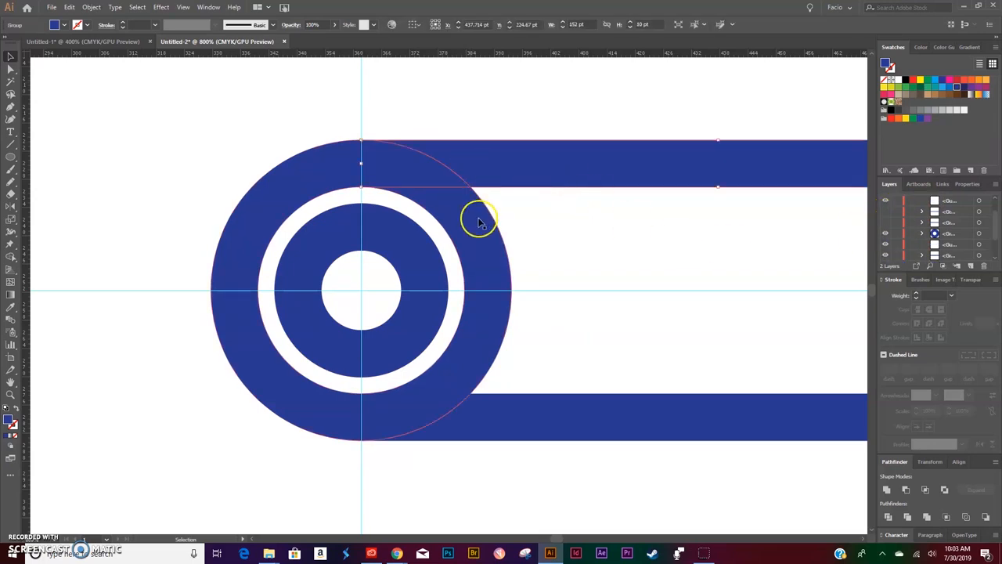
pyautogui.keyDown('shift'); pyautogui.click(533, 418); pyautogui.keyUp('shift')
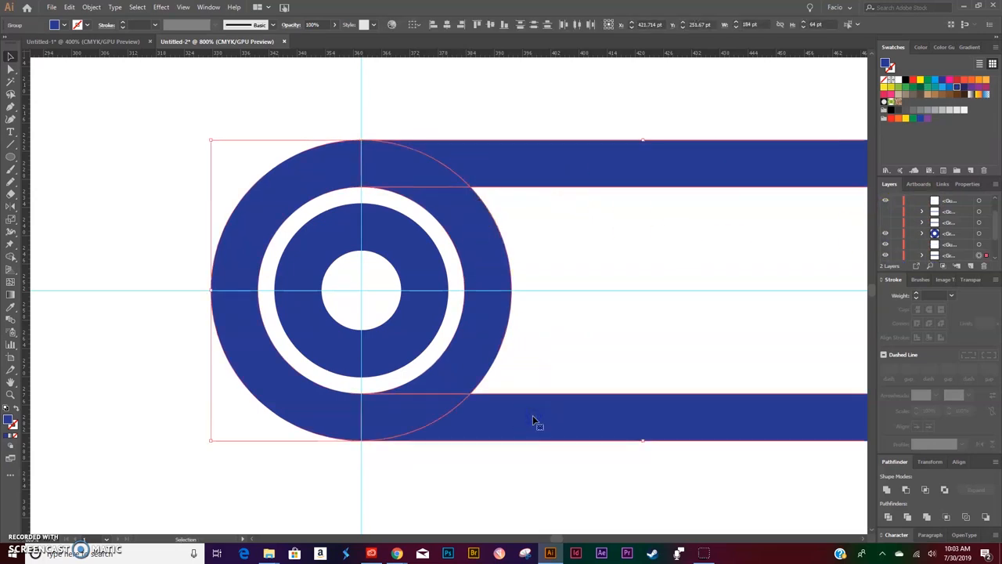
pyautogui.hotkey('ctrl', 'g')
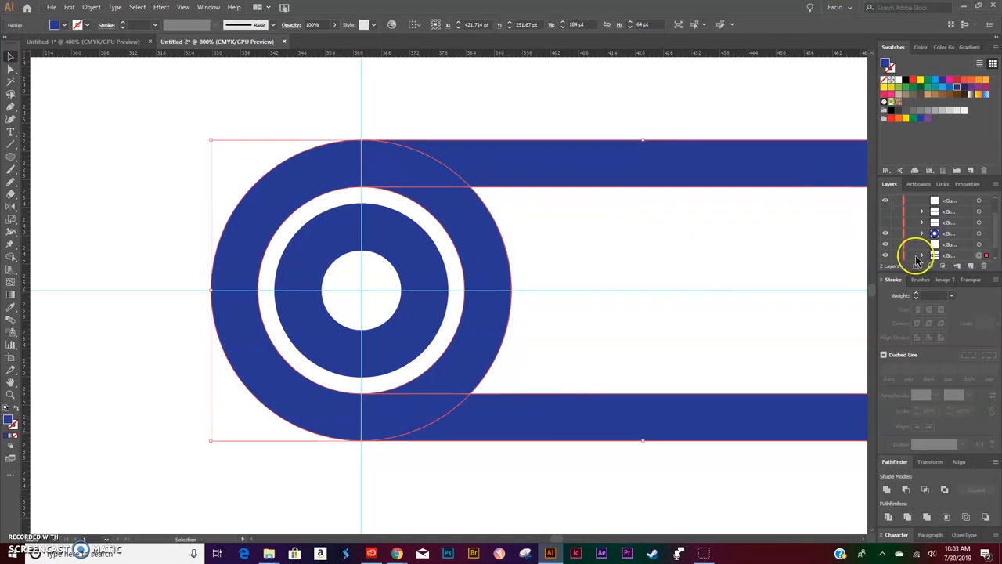
# - Hide the large ring group and show the small ring's two bars
pyautogui.hotkey('ctrl', 'y')
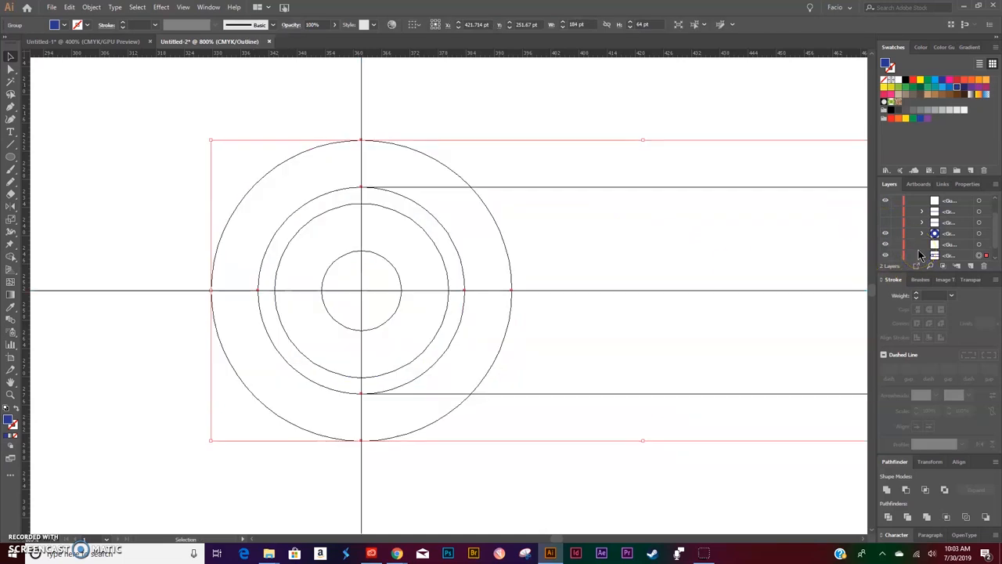
pyautogui.hotkey('ctrl', 'y')
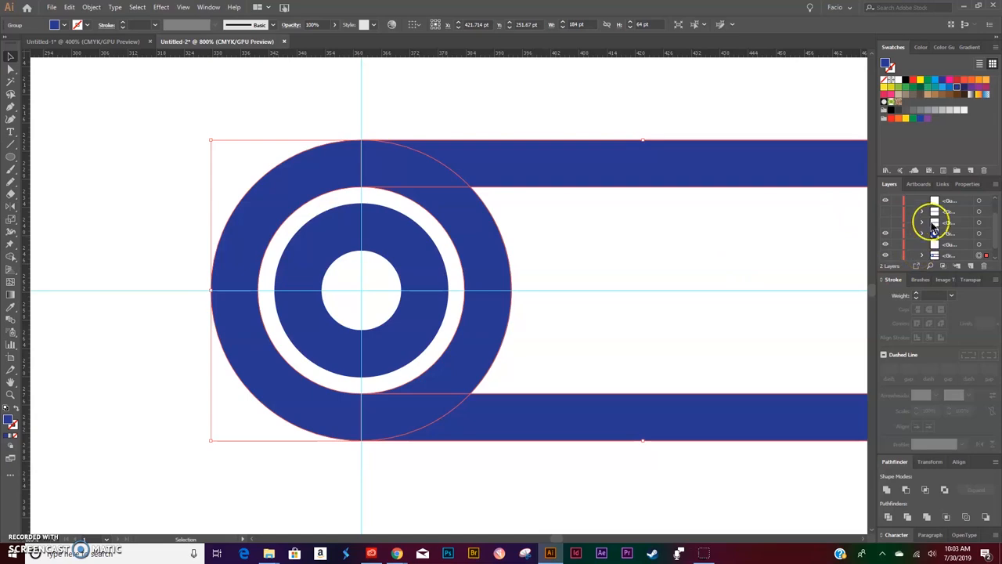
pyautogui.click(885, 255)
pyautogui.click(885, 222)
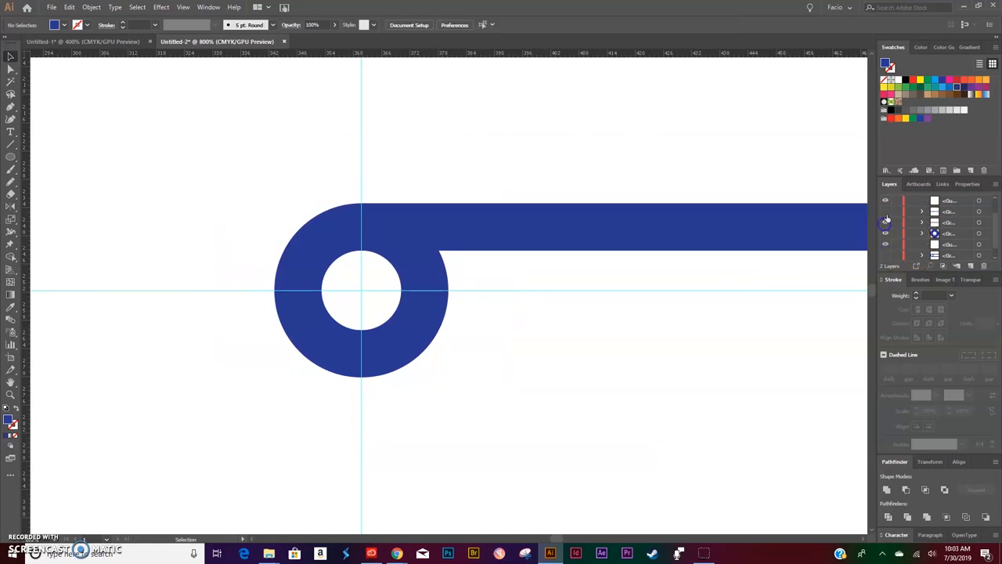
pyautogui.click(885, 211)
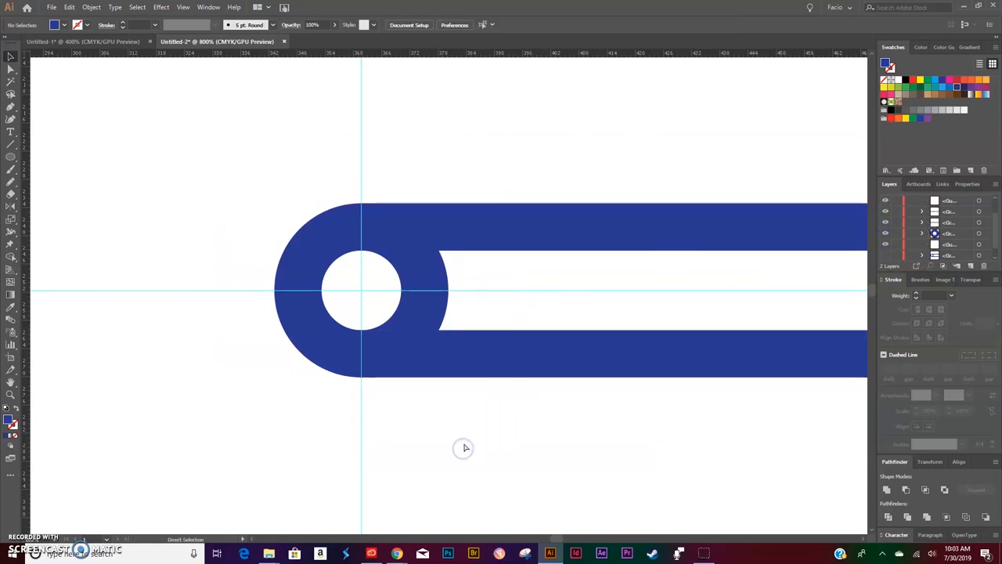
# - In outline view, snap the upper bar's end onto the small ring's top centre
pyautogui.hotkey('ctrl', 'y')
pyautogui.hotkey('ctrl', '=')
pyautogui.hotkey('ctrl', '=')
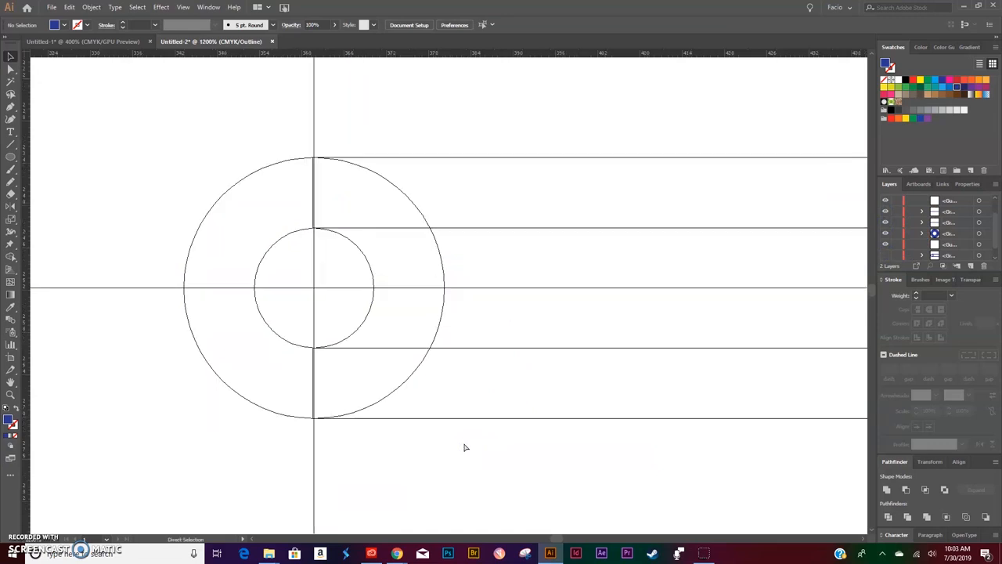
pyautogui.moveTo(414, 117); pyautogui.dragTo(360, 122)
pyautogui.hotkey('ctrl', '=')
pyautogui.hotkey('ctrl', '-')
pyautogui.hotkey('ctrl', '-')
pyautogui.hotkey('ctrl', '-')
pyautogui.hotkey('ctrl', '-')
pyautogui.hotkey('ctrl', '-')
pyautogui.hotkey('ctrl', '-')
pyautogui.hotkey('ctrl', '-')
pyautogui.click(181, 308)
pyautogui.hotkey('ctrl', '-')
pyautogui.hotkey('ctrl', '-')
pyautogui.hotkey('ctrl', '=')
pyautogui.hotkey('ctrl', '=')
pyautogui.hotkey('ctrl', '=')
pyautogui.moveTo(371, 328); pyautogui.dragTo(855, 323)
pyautogui.click(421, 215)
pyautogui.moveTo(421, 246); pyautogui.dragTo(391, 246)
pyautogui.click(425, 204)
# - Snap the lower bar's end onto the small ring's bottom centre
pyautogui.scroll(-3, 415, 313)
pyautogui.moveTo(435, 398); pyautogui.dragTo(472, 453)
pyautogui.scroll(-4, 472, 391)
pyautogui.moveTo(472, 319); pyautogui.dragTo(374, 261)
pyautogui.click(261, 444)
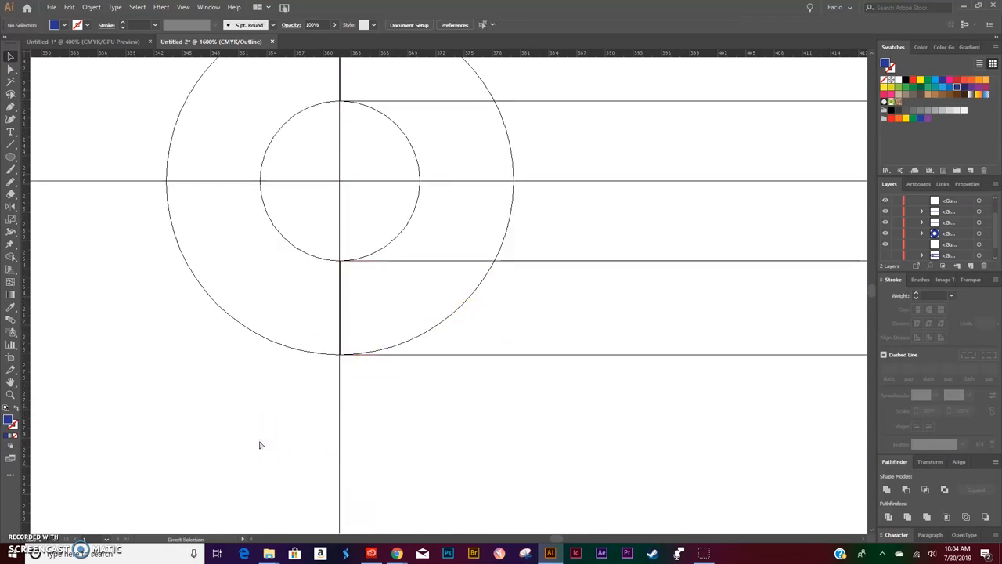
# - Return to preview display and show the large ring group around the small ring and its bars
pyautogui.hotkey('ctrl', 'y')
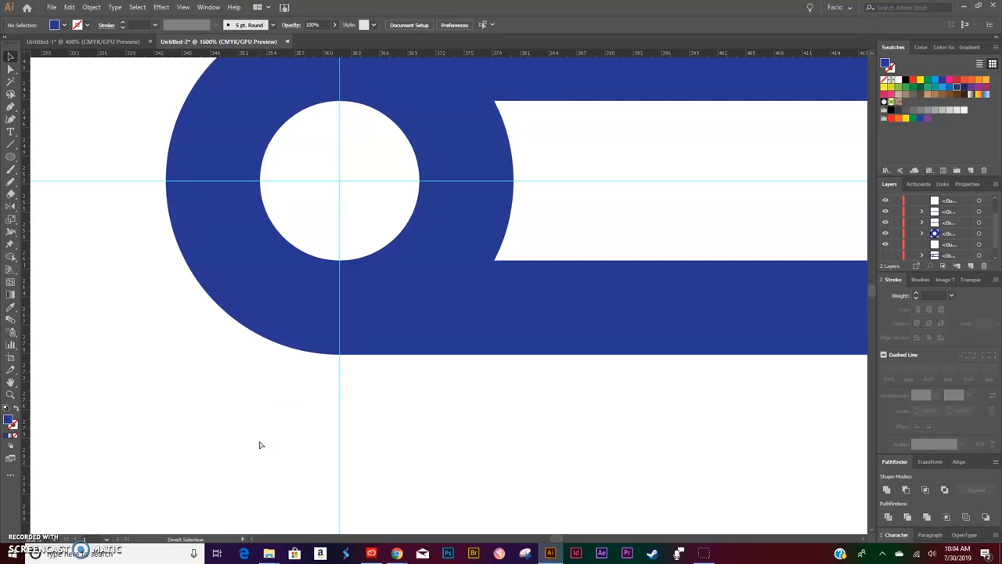
pyautogui.hotkey('ctrl', '-')
pyautogui.hotkey('ctrl', '-')
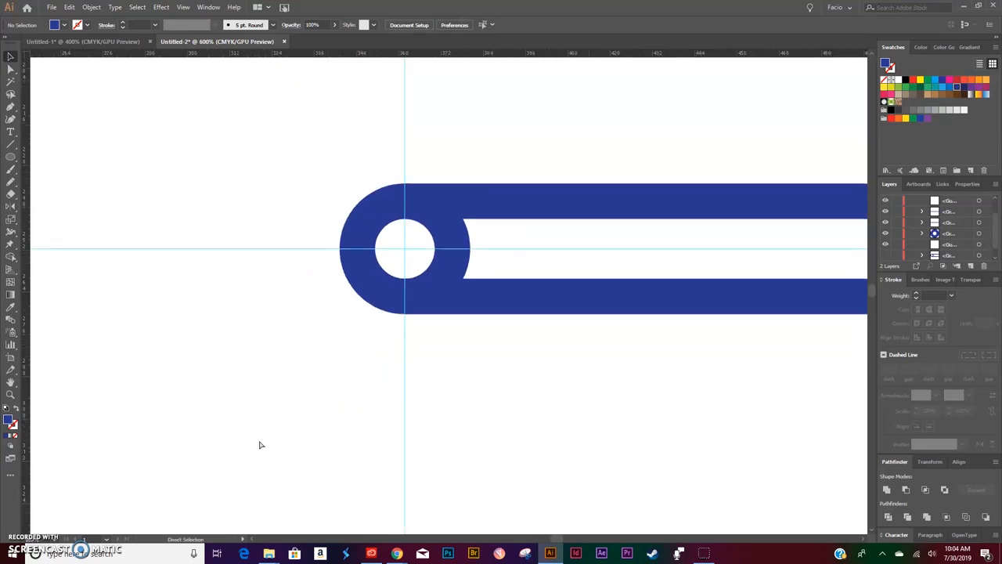
pyautogui.hotkey('ctrl', '-')
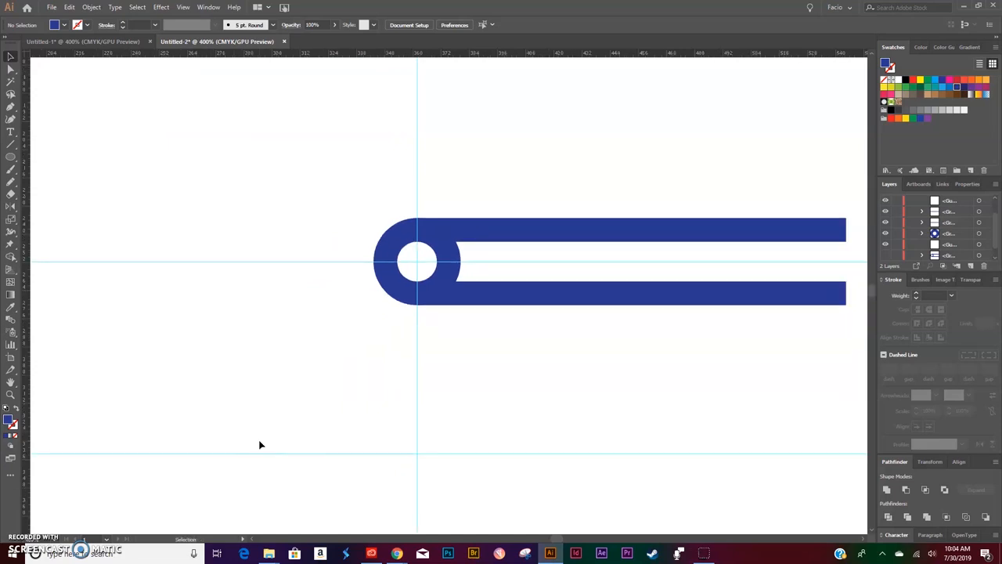
pyautogui.click(886, 256)
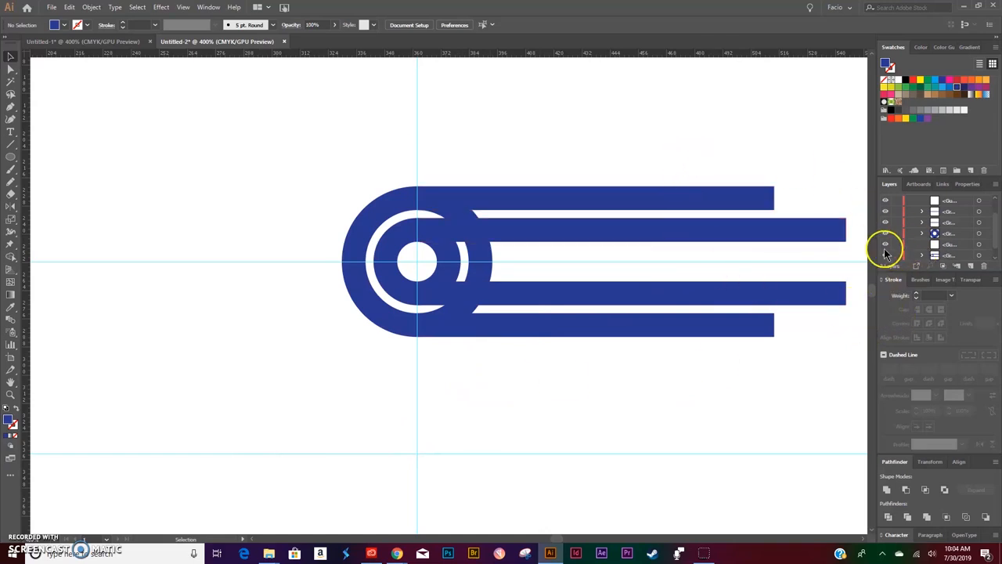
# - Draw a horizontal line about 51 pt long from the rings' common centre along the horizontal guide
pyautogui.click(10, 145)
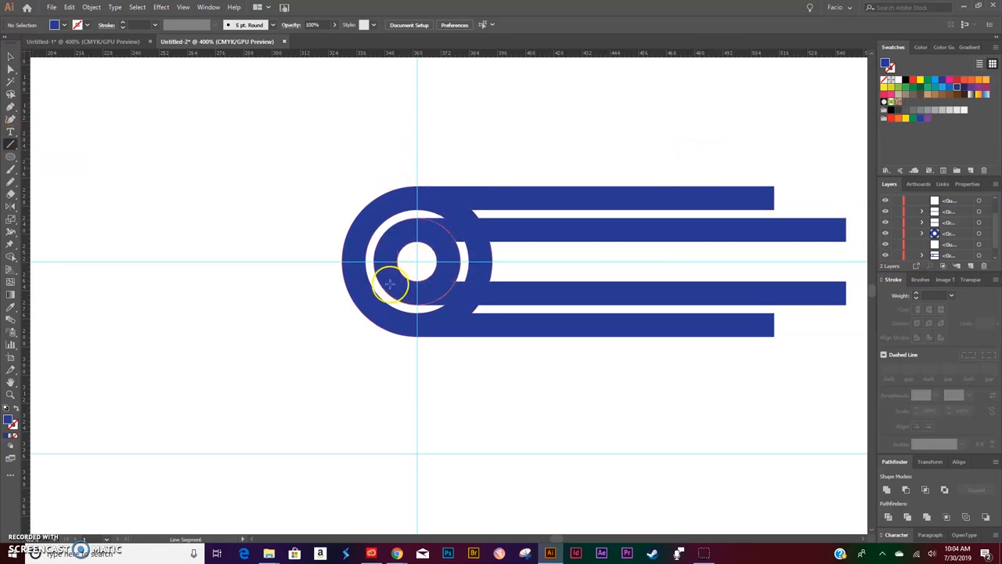
pyautogui.hotkey('ctrl', '=')
pyautogui.hotkey('ctrl', '=')
pyautogui.hotkey('ctrl', '=')
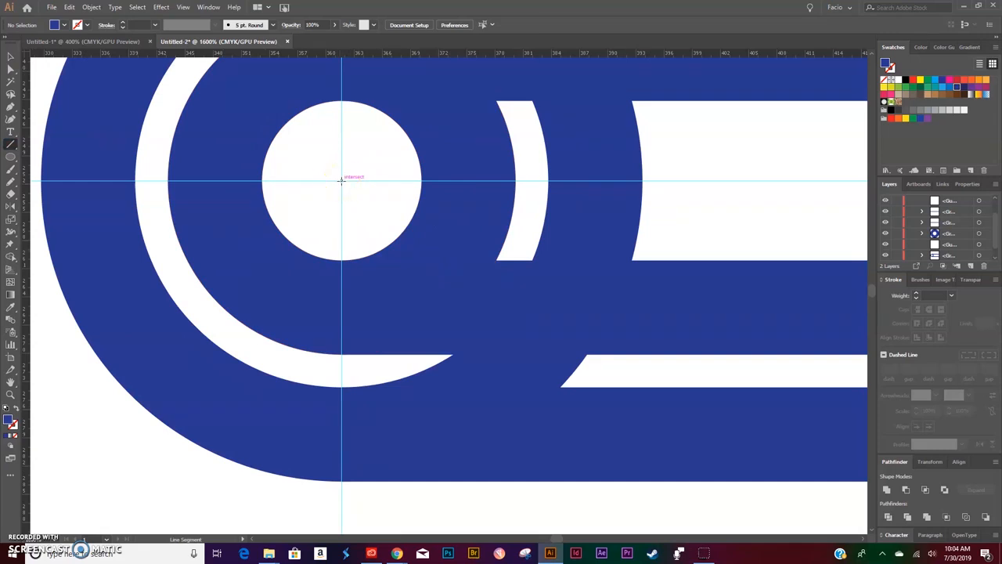
pyautogui.moveTo(341, 180); pyautogui.dragTo(816, 181)
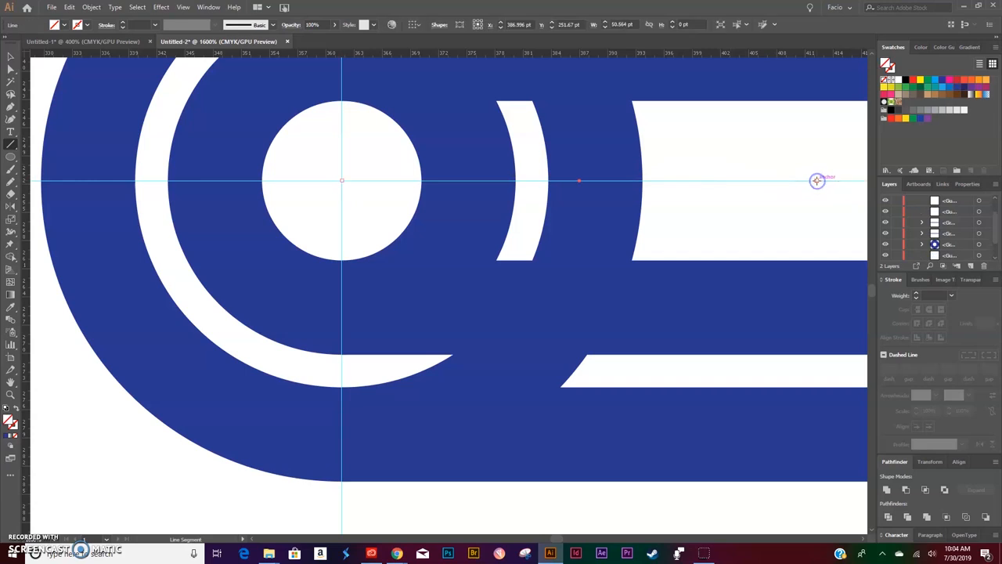
pyautogui.hotkey('ctrl', '-')
pyautogui.hotkey('ctrl', '-')
pyautogui.hotkey('ctrl', '-')
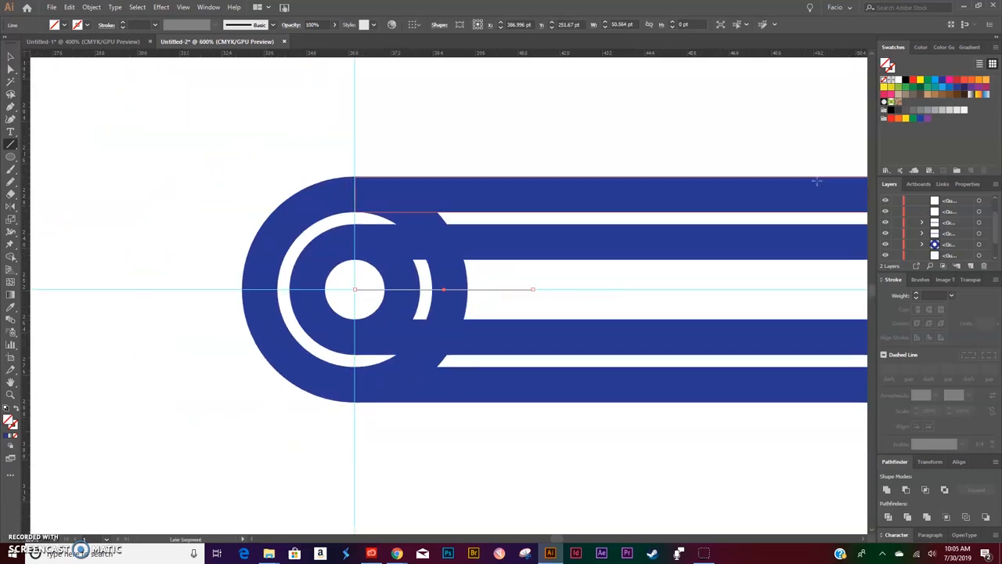
# - Extend the centre line horizontally so its free end lines up with the ends of the outermost bars
pyautogui.hotkey('ctrl', '-')
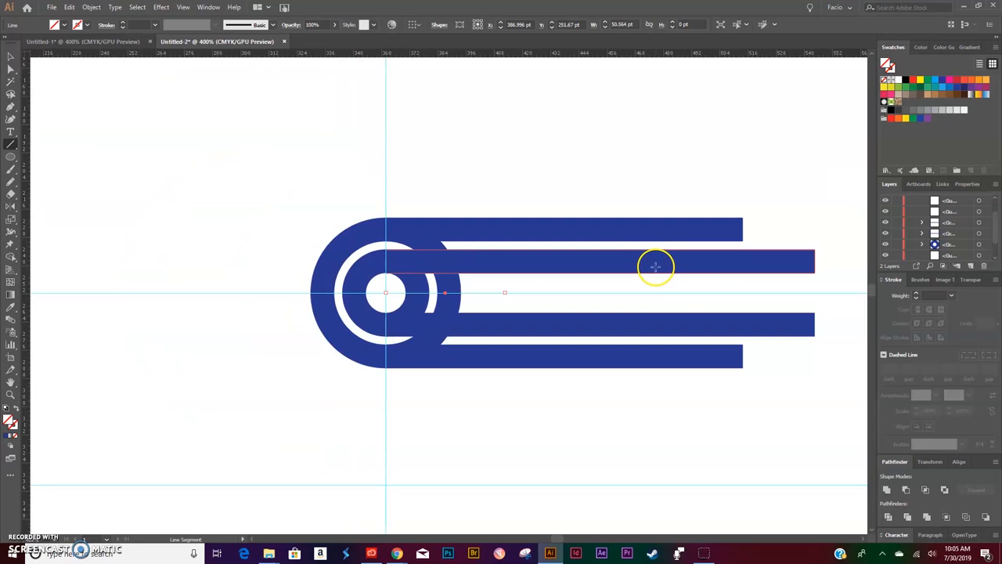
pyautogui.press('a')
pyautogui.moveTo(502, 294)
pyautogui.mouseDown()
pyautogui.moveTo(729, 313)
pyautogui.moveTo(763, 291)
pyautogui.moveTo(744, 296)
pyautogui.mouseUp()
pyautogui.press('v')
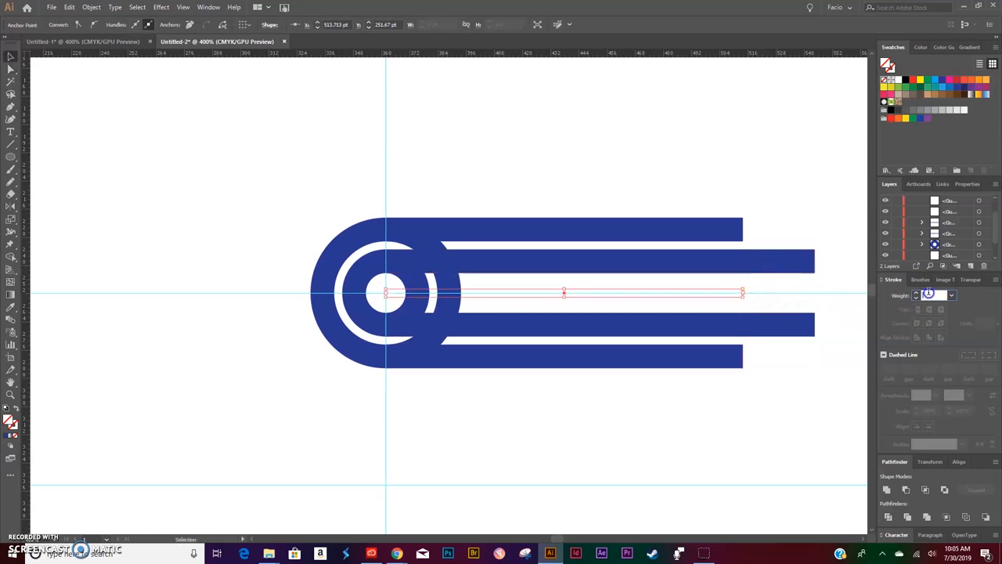
# - Give the centre line a 10 pt blue stroke with round caps and deselect it
pyautogui.press('Return')
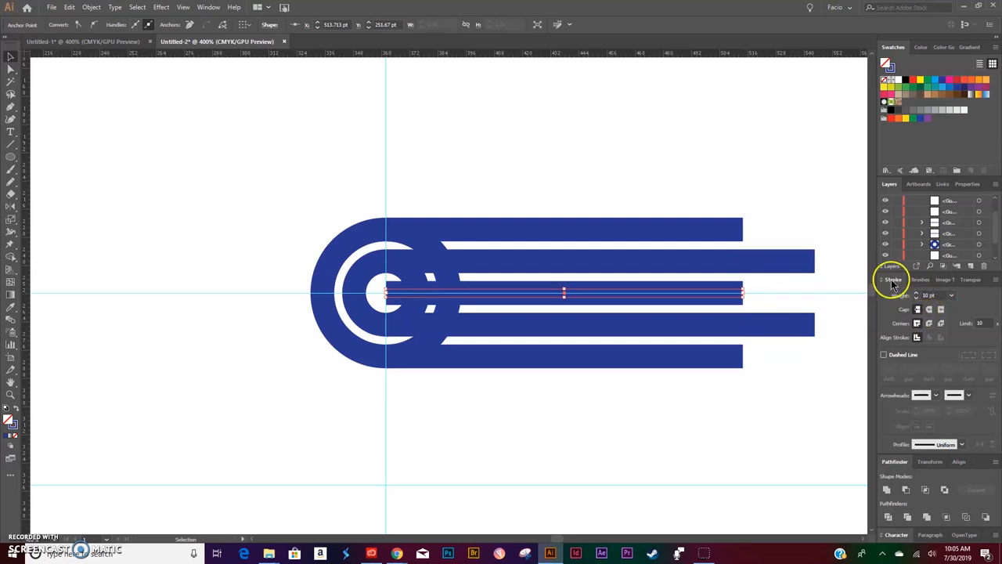
pyautogui.click(928, 310)
pyautogui.click(466, 415)
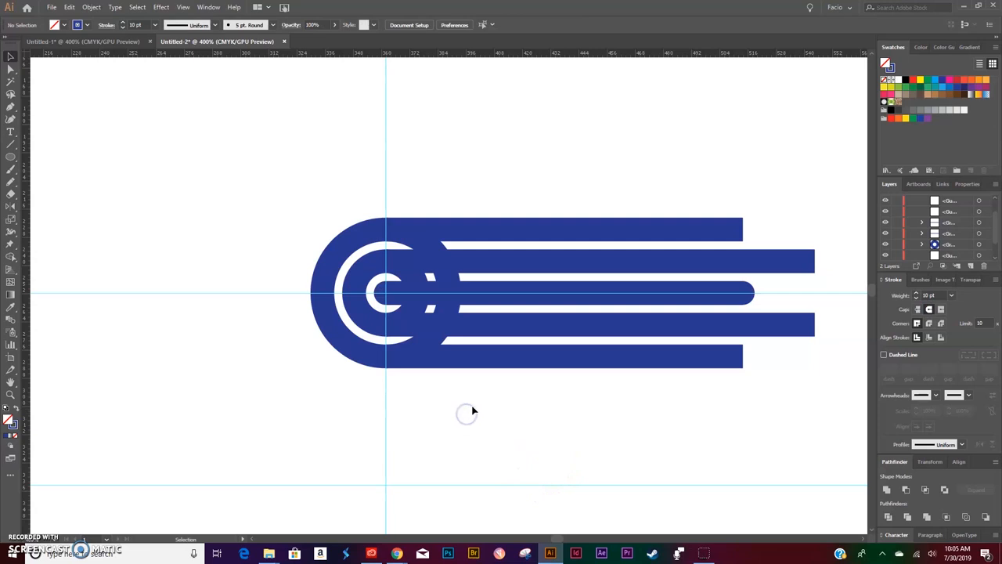
# - Select all the rings and bars and expand their fill and stroke into shapes
pyautogui.moveTo(250, 209); pyautogui.dragTo(555, 454)
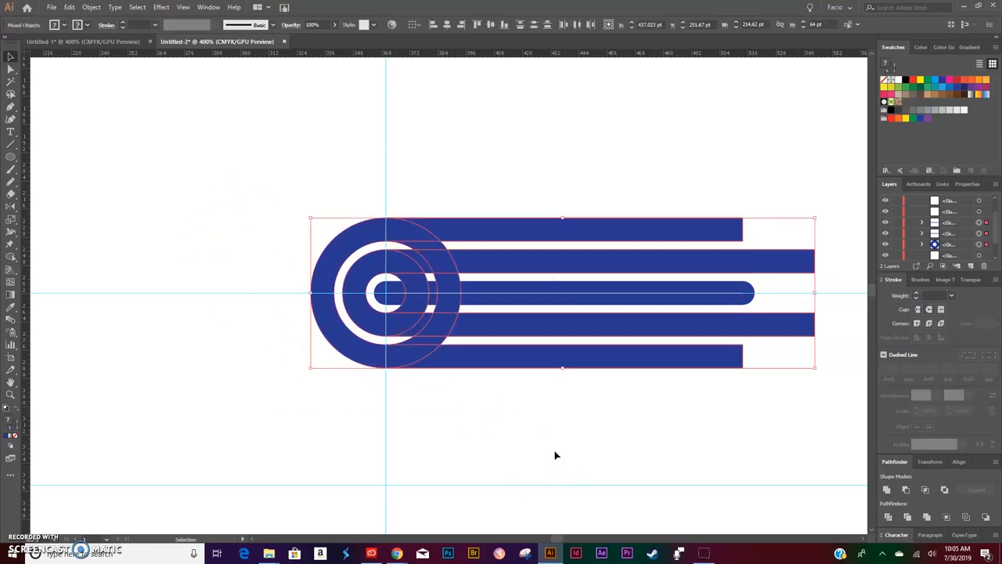
pyautogui.click(91, 7)
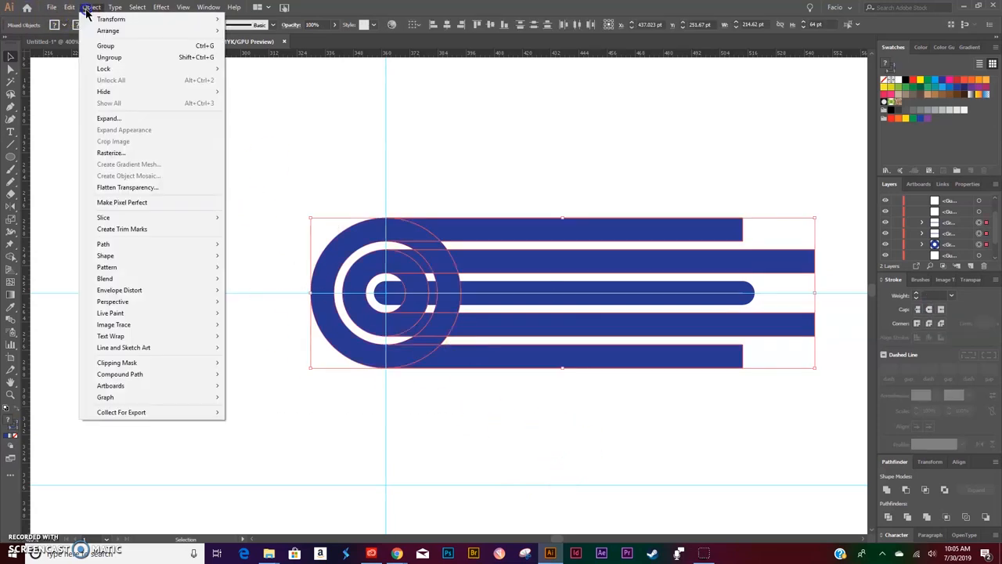
pyautogui.click(123, 119)
pyautogui.click(481, 340)
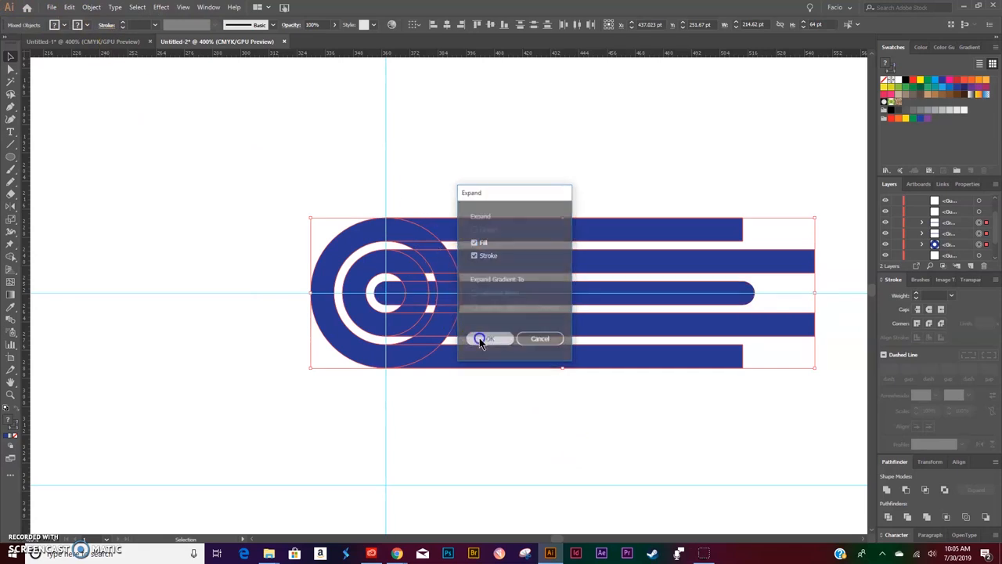
pyautogui.click(485, 412)
# - Select all the expanded artwork and make the Original Logo layer visible
pyautogui.moveTo(464, 100); pyautogui.dragTo(321, 384)
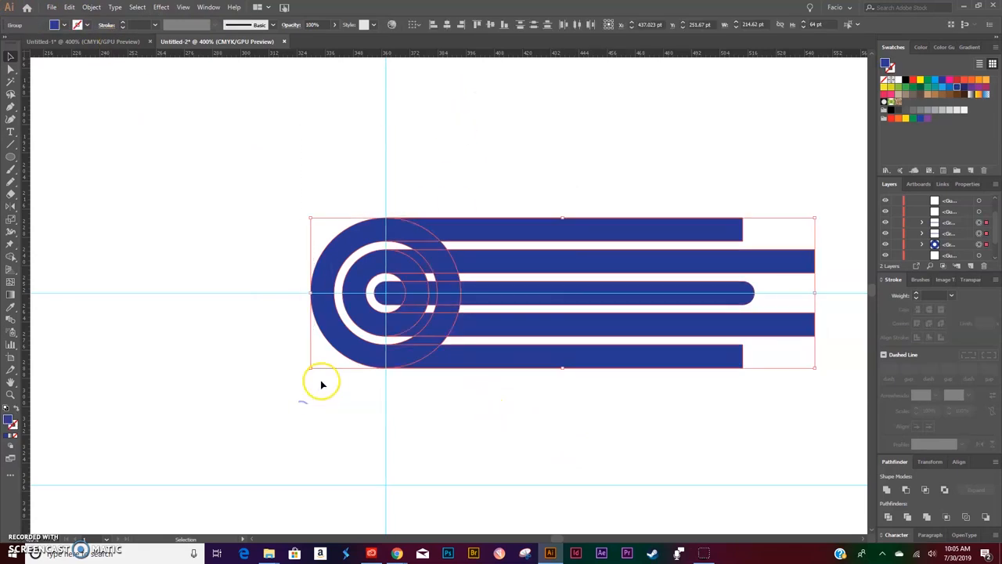
pyautogui.hotkey('ctrl', '-')
pyautogui.hotkey('ctrl', '-')
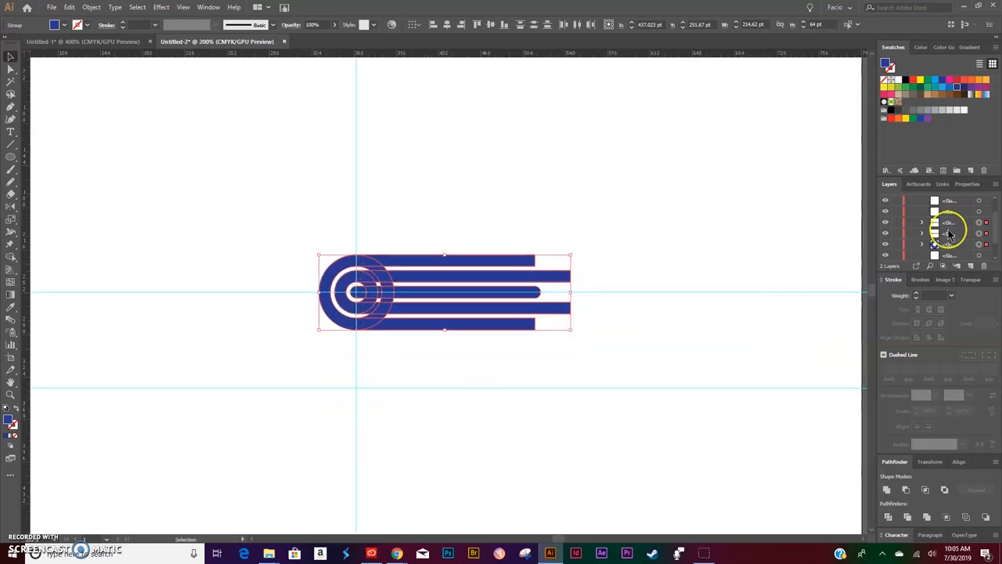
pyautogui.scroll(-1, 904, 242)
pyautogui.click(886, 255)
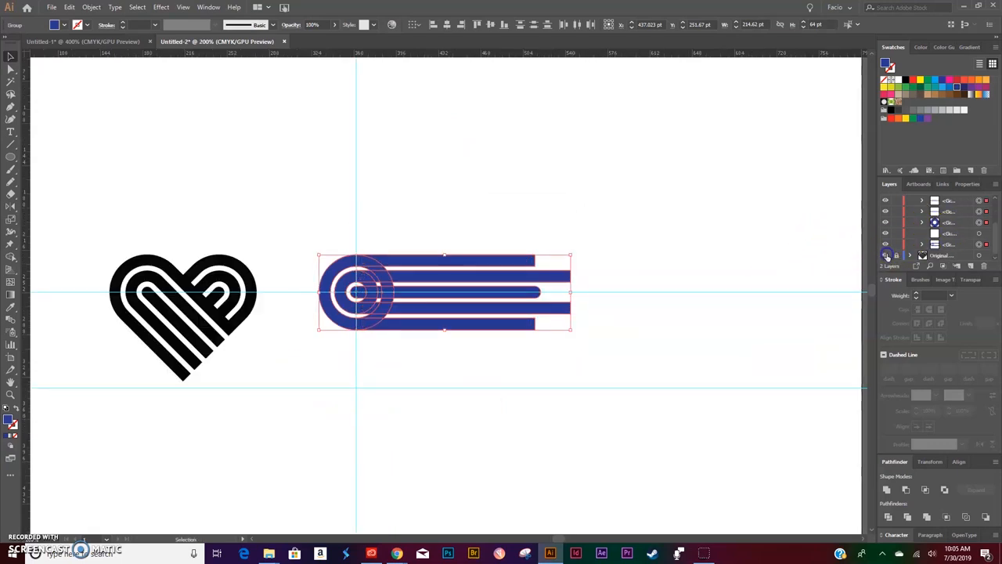
# - Group the selected rings and bars into a single object
pyautogui.press('a')
pyautogui.hscroll(-2, 323, 402)
pyautogui.press('v')
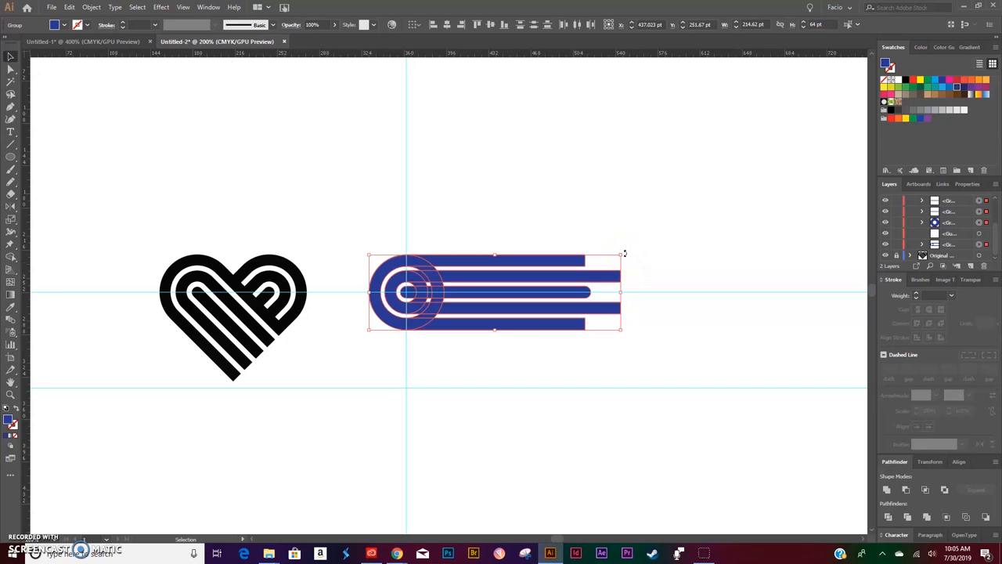
pyautogui.press('a')
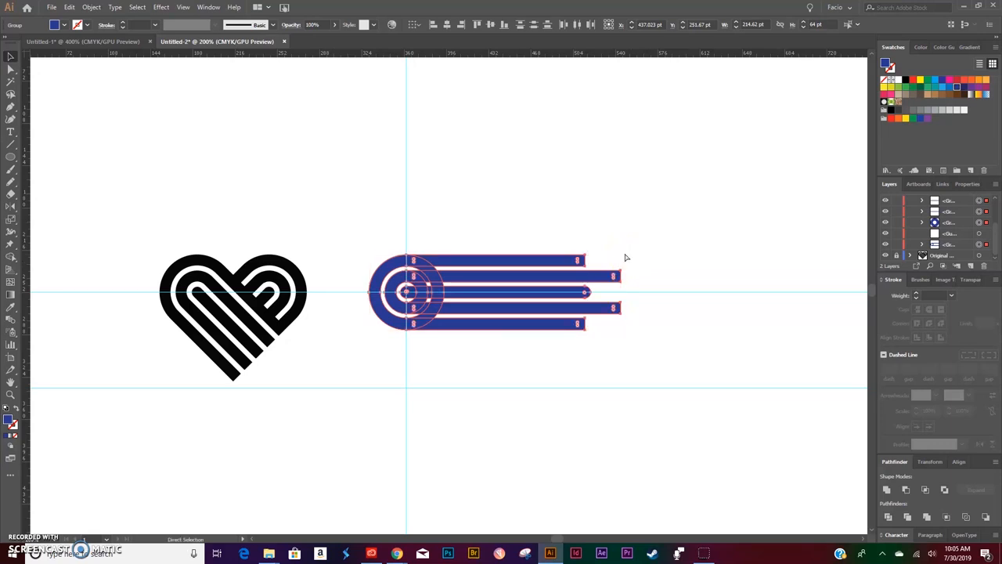
pyautogui.press('v')
pyautogui.click(624, 254)
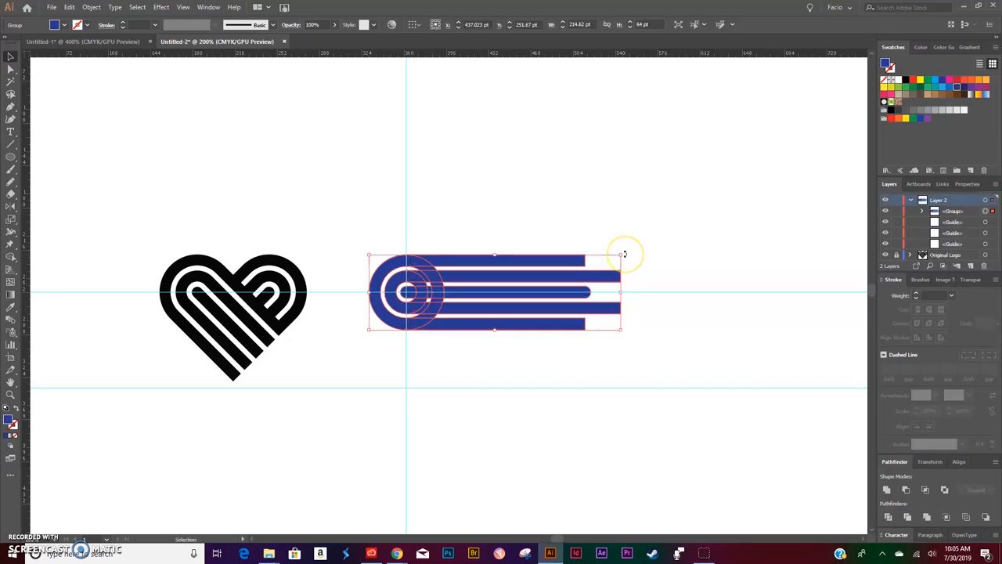
# - Rotate the group 45° clockwise and place its rounded end over the left lobe of the original heart
pyautogui.moveTo(624, 253); pyautogui.dragTo(605, 341)
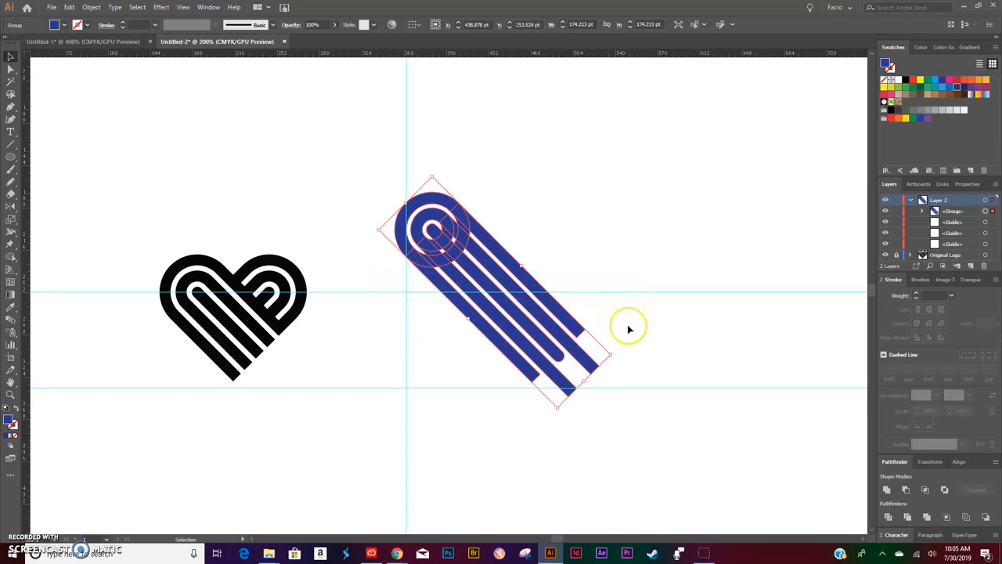
pyautogui.hotkey('ctrl', 'z')
pyautogui.moveTo(624, 255); pyautogui.dragTo(624, 338)
pyautogui.click(490, 439)
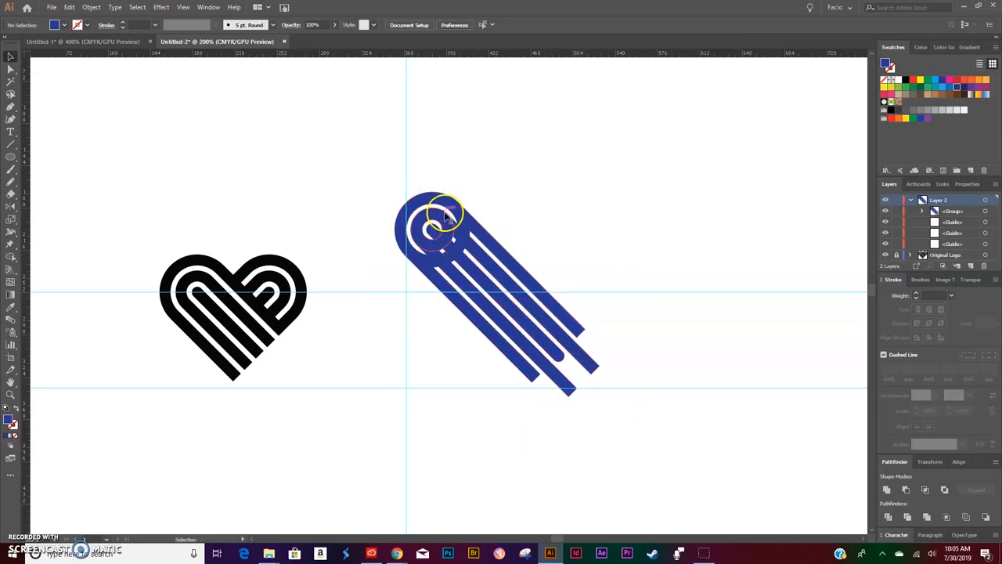
pyautogui.moveTo(429, 202); pyautogui.dragTo(193, 268)
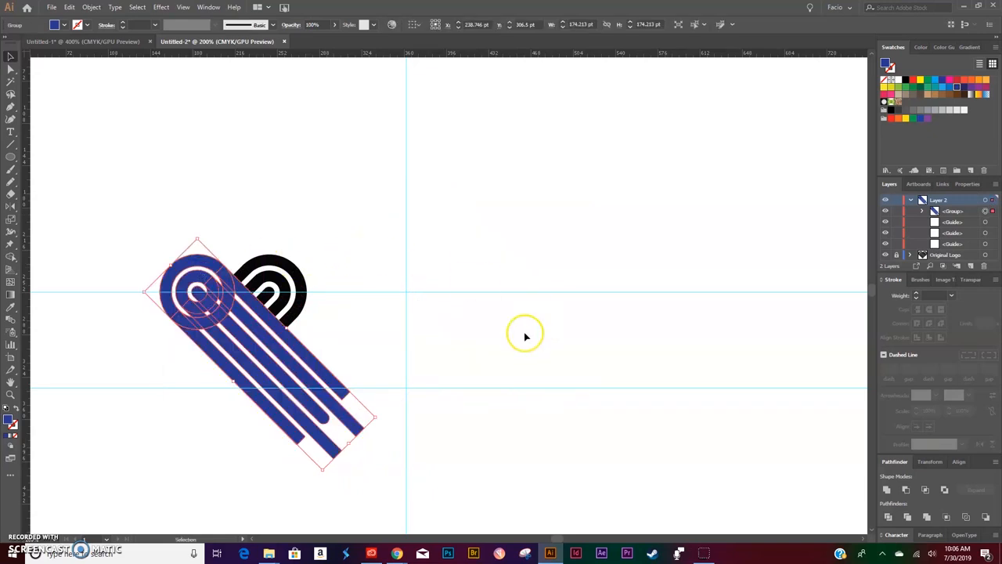
pyautogui.click(387, 318)
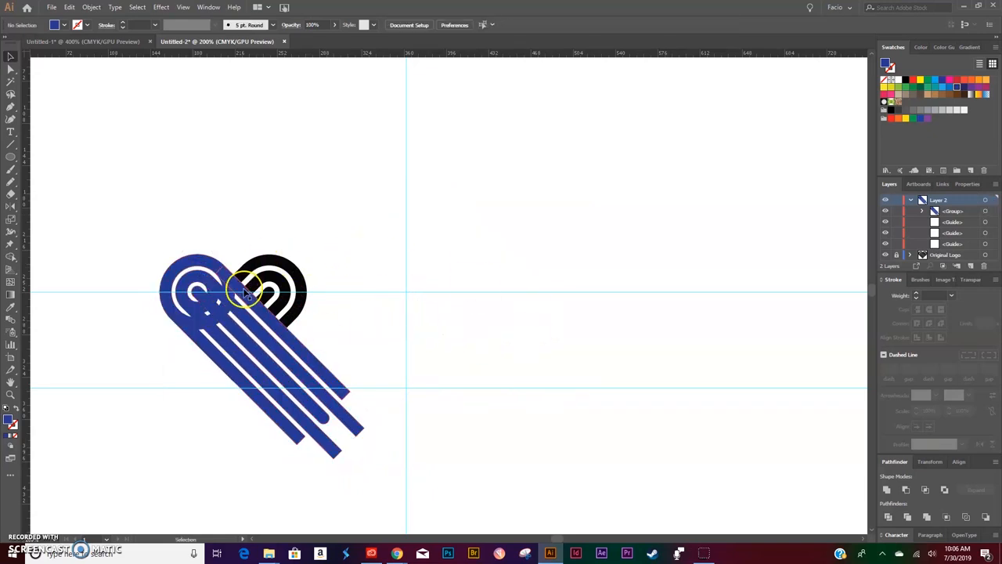
# - Create a reflected copy of the slanted group across the vertical axis
pyautogui.click(208, 269)
pyautogui.rightClick(208, 268)
pyautogui.moveTo(309, 372)
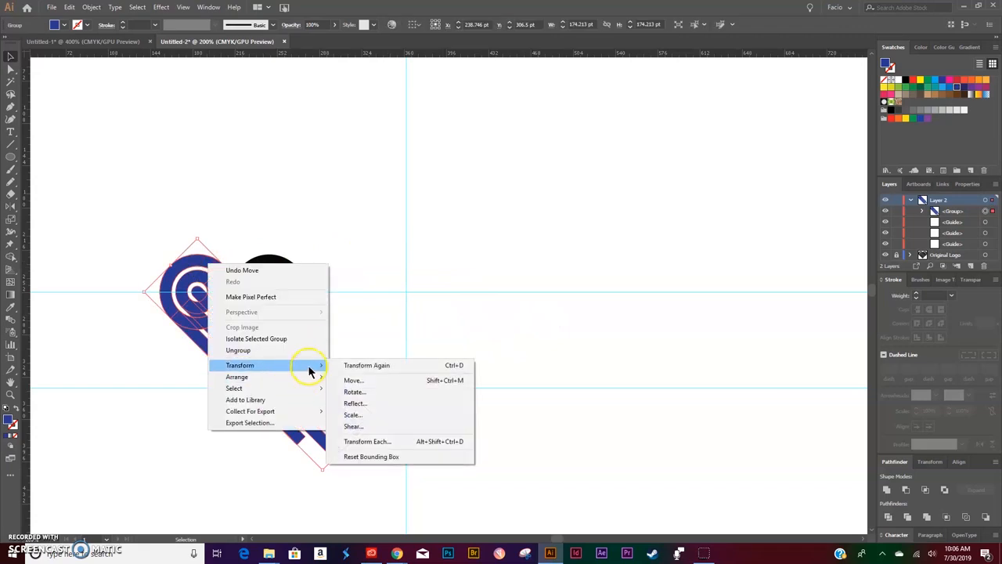
pyautogui.click(356, 403)
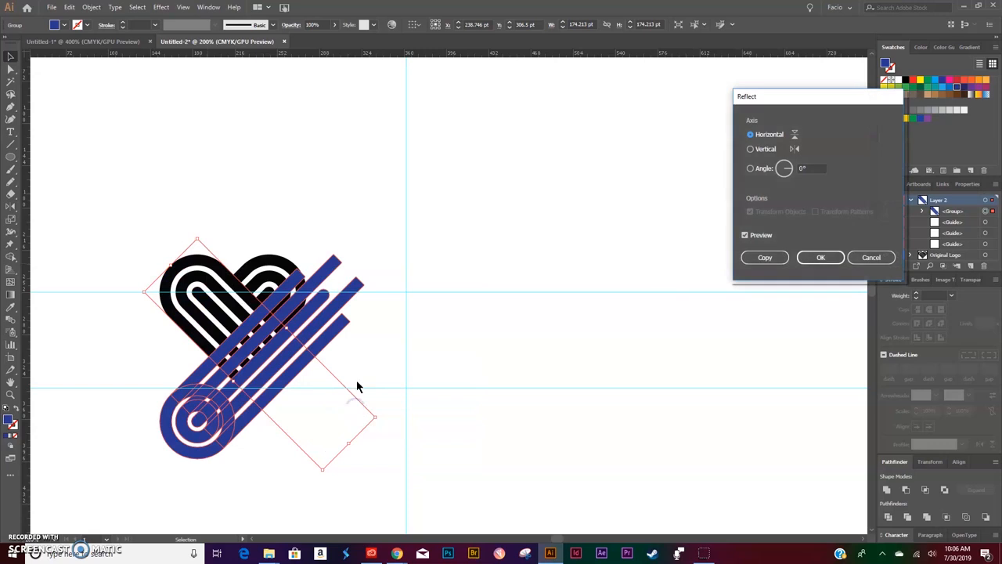
pyautogui.click(750, 150)
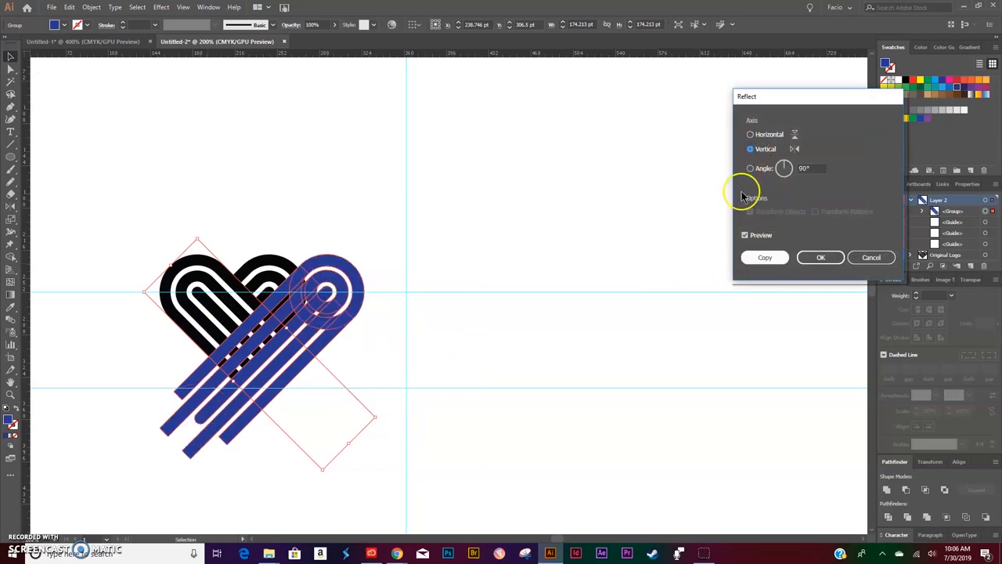
pyautogui.click(765, 258)
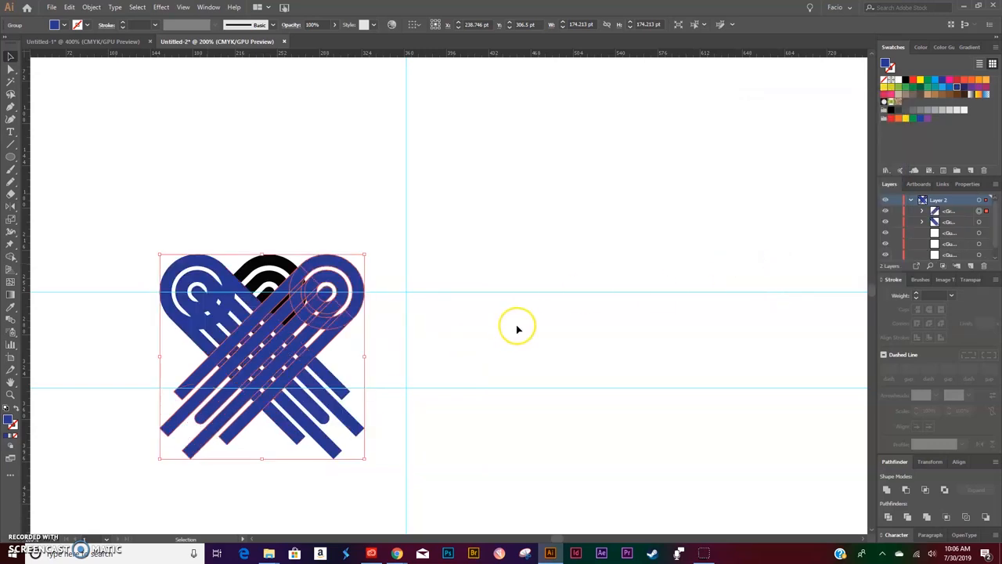
# - Move the mirrored copy horizontally so its rounded end covers the original heart's right lobe
pyautogui.press('a')
pyautogui.hotkey('ctrl', '+')
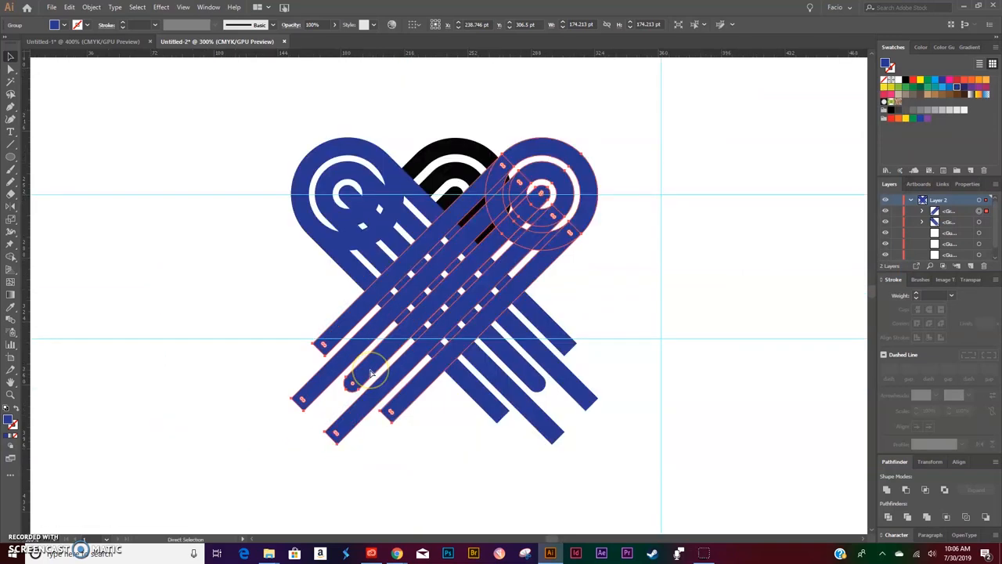
pyautogui.press('v')
pyautogui.hotkey('ctrl', '+')
pyautogui.moveTo(548, 259); pyautogui.dragTo(434, 260)
pyautogui.click(627, 251)
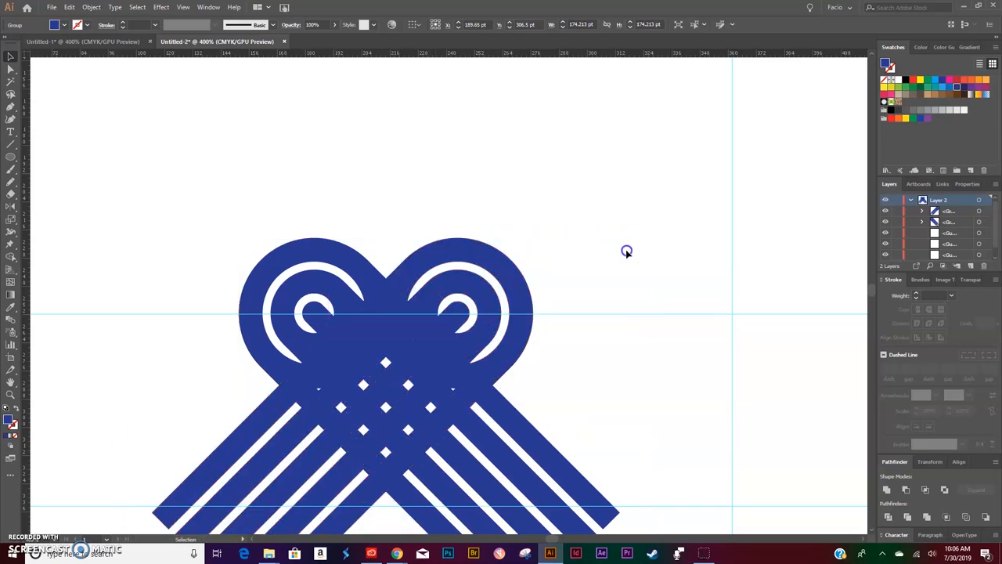
# - Select both blue groups and move them horizontally off the original heart to the empty area beside it
pyautogui.hotkey('ctrl', 'a')
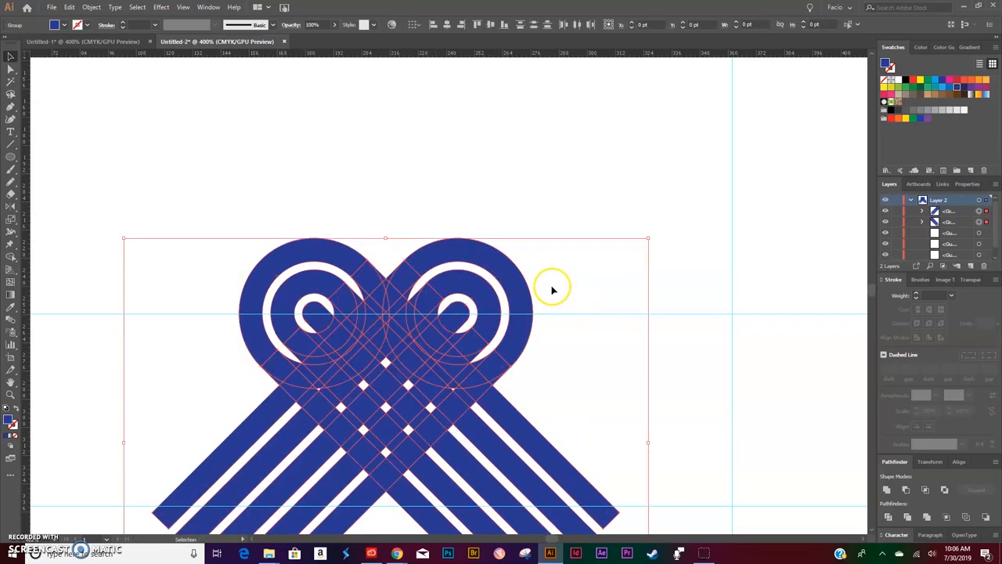
pyautogui.hotkey('ctrl', 'shift', 'b')
pyautogui.hotkey('ctrl', '-')
pyautogui.hotkey('ctrl', '-')
pyautogui.hotkey('ctrl', '-')
pyautogui.press('v')
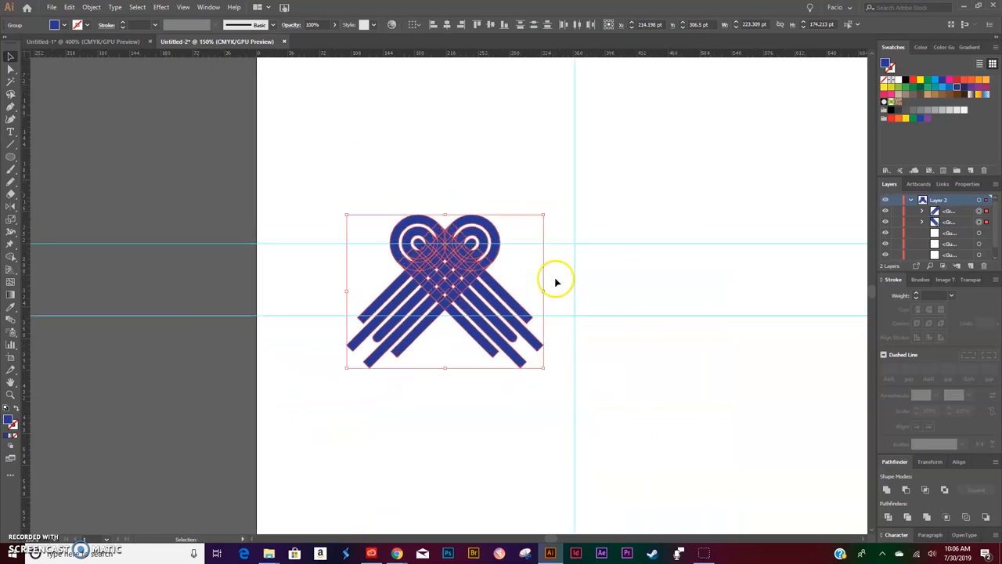
pyautogui.moveTo(486, 266); pyautogui.dragTo(721, 276)
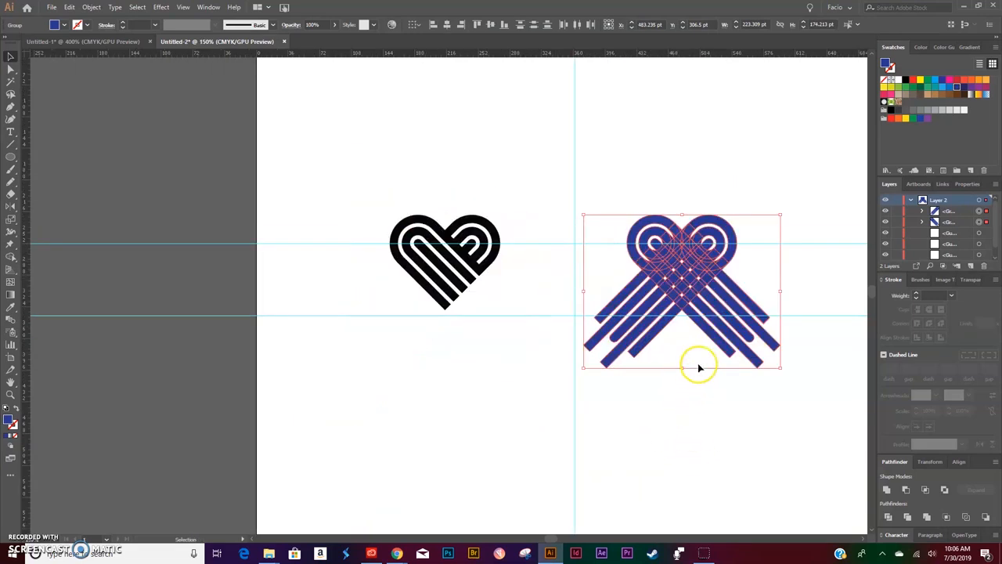
# - Hide the guides and move the crossed blue groups closer to the original heart
pyautogui.hotkey('ctrl', '+')
pyautogui.hotkey('ctrl', '+')
pyautogui.scroll(2, 635, 321)
pyautogui.hscroll(-3, 637, 321)
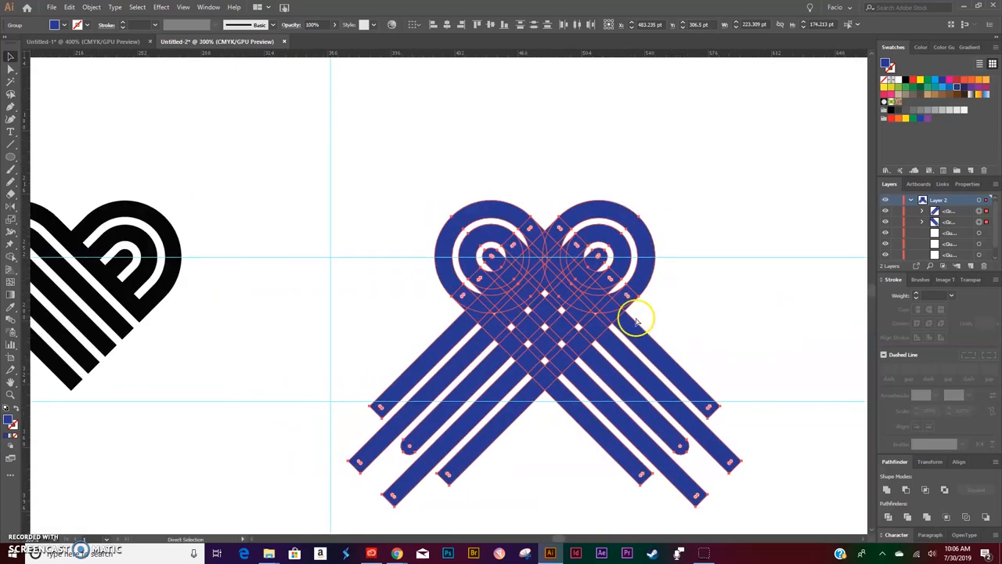
pyautogui.press('v')
pyautogui.hscroll(-2, 636, 321)
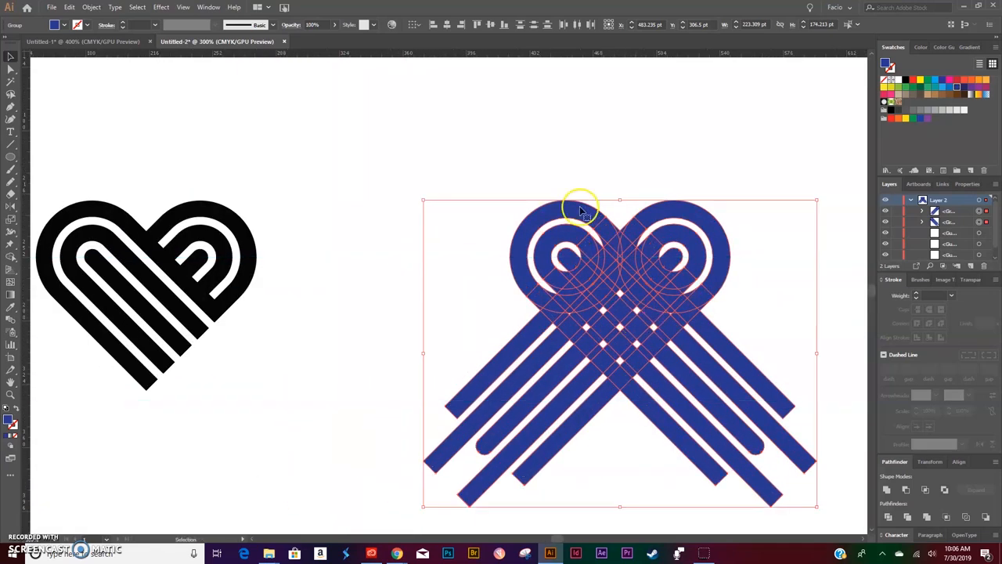
pyautogui.moveTo(646, 211); pyautogui.dragTo(476, 188)
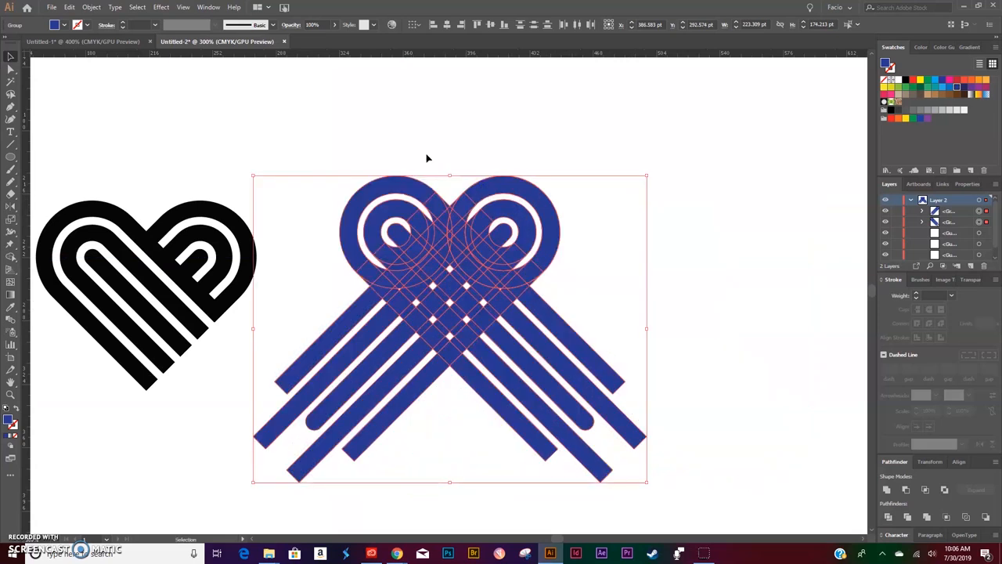
# - With the Shape Builder tool, remove the bar ends that extend past the heart outline on both sides
pyautogui.click(10, 261)
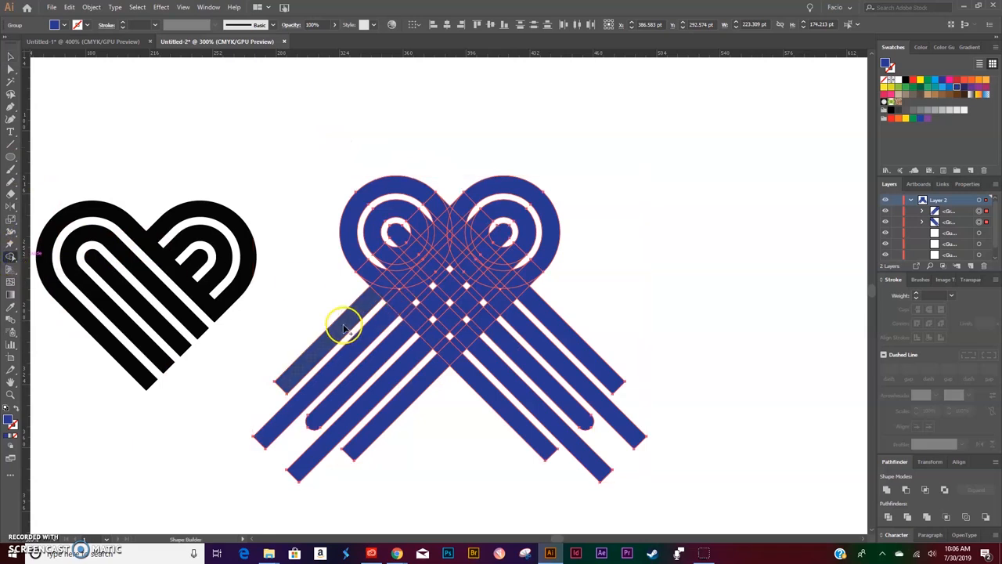
pyautogui.moveTo(349, 353); pyautogui.dragTo(415, 454)
pyautogui.moveTo(582, 298)
pyautogui.mouseDown()
pyautogui.moveTo(509, 397)
pyautogui.moveTo(462, 434)
pyautogui.mouseUp()
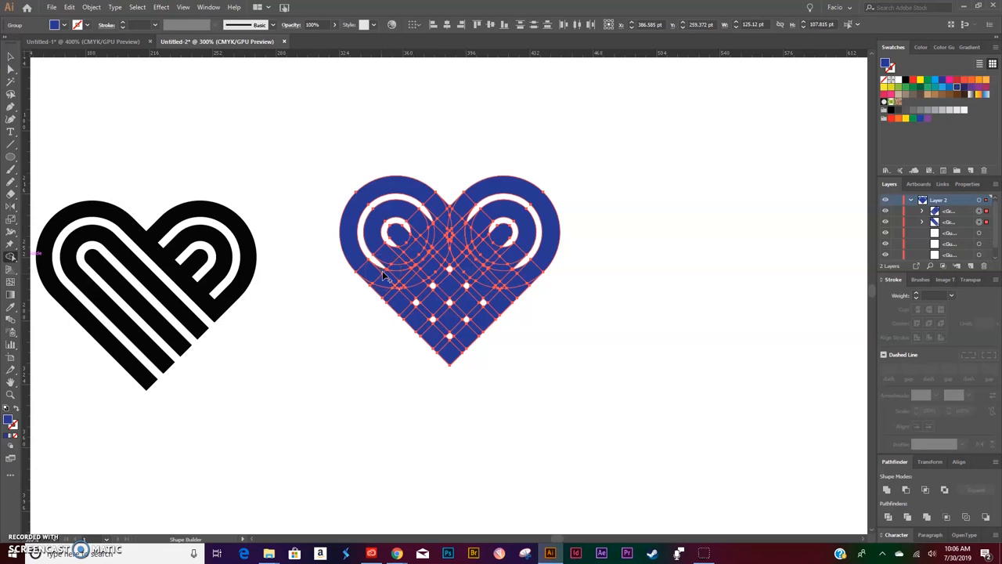
# - Move the blue heart down and closer to the original so both can be compared up close
pyautogui.hotkey('ctrl', '=')
pyautogui.hotkey('ctrl', '=')
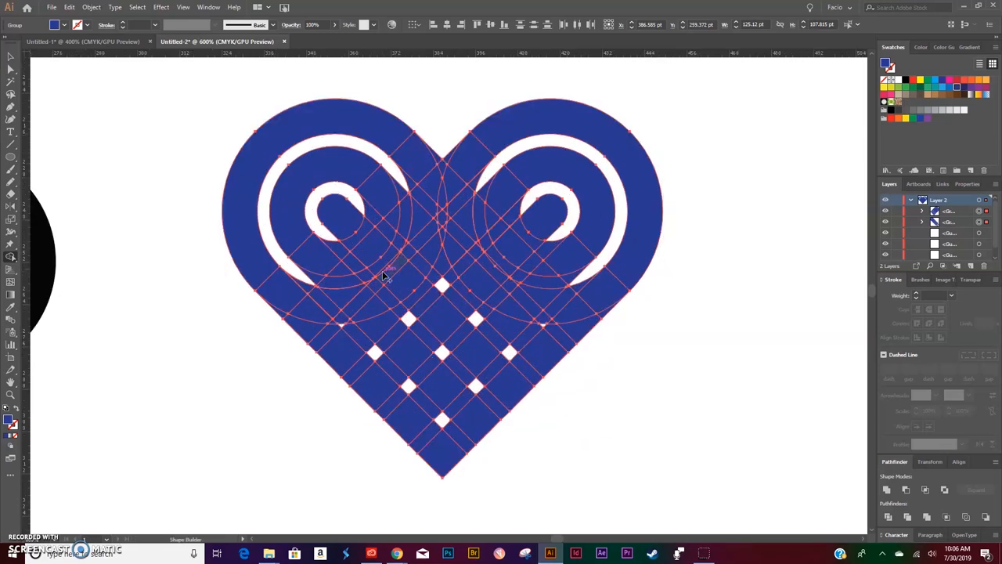
pyautogui.hscroll(-12, 392, 280)
pyautogui.hscroll(-4, 508, 325)
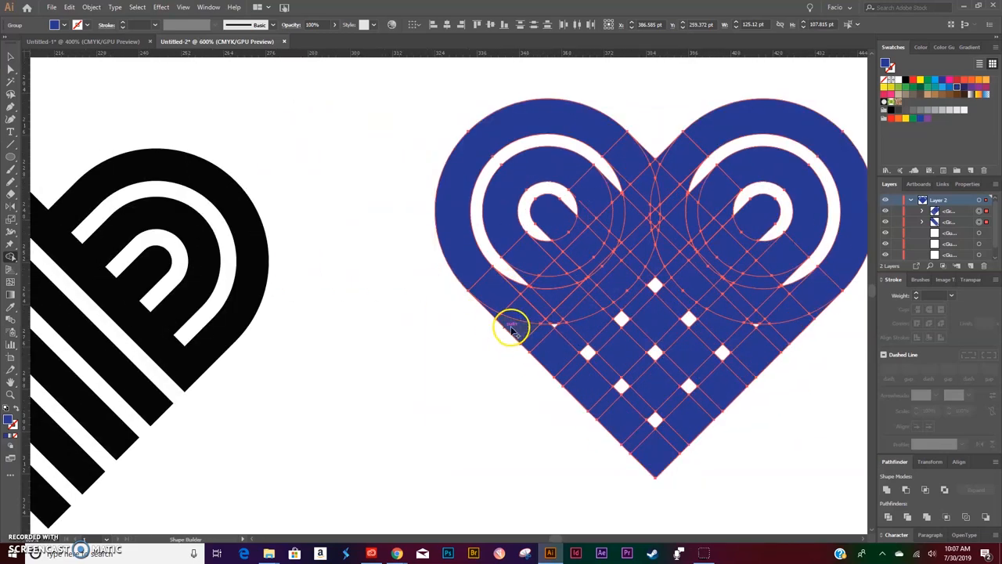
pyautogui.hscroll(6, 511, 330)
pyautogui.hscroll(-4, 511, 330)
pyautogui.scroll(-7, 511, 331)
pyautogui.scroll(1, 511, 330)
pyautogui.hscroll(-5, 511, 330)
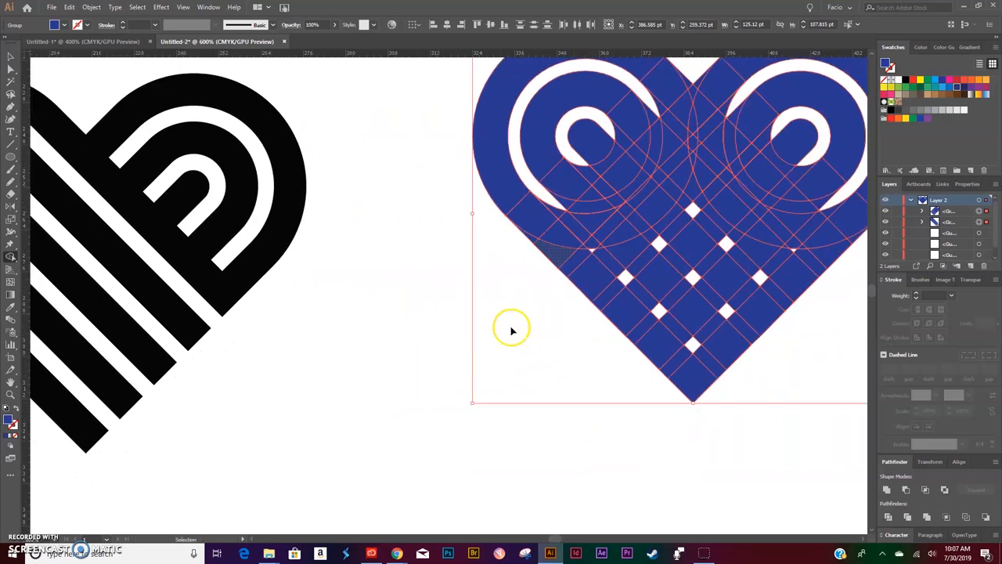
pyautogui.hscroll(-2, 511, 330)
pyautogui.moveTo(603, 170); pyautogui.dragTo(449, 302)
pyautogui.hscroll(-4, 450, 321)
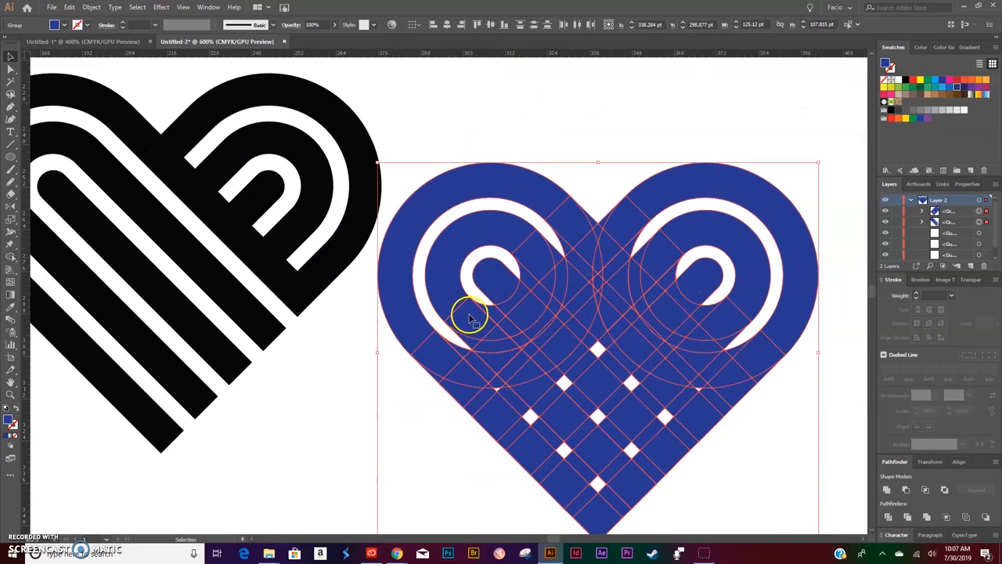
# - With Shape Builder, cut the left lobe's outer channel along its lower straight side through to the heart's lower-right edge
pyautogui.scroll(-2, 469, 317)
pyautogui.hscroll(-3, 470, 314)
pyautogui.click(17, 256)
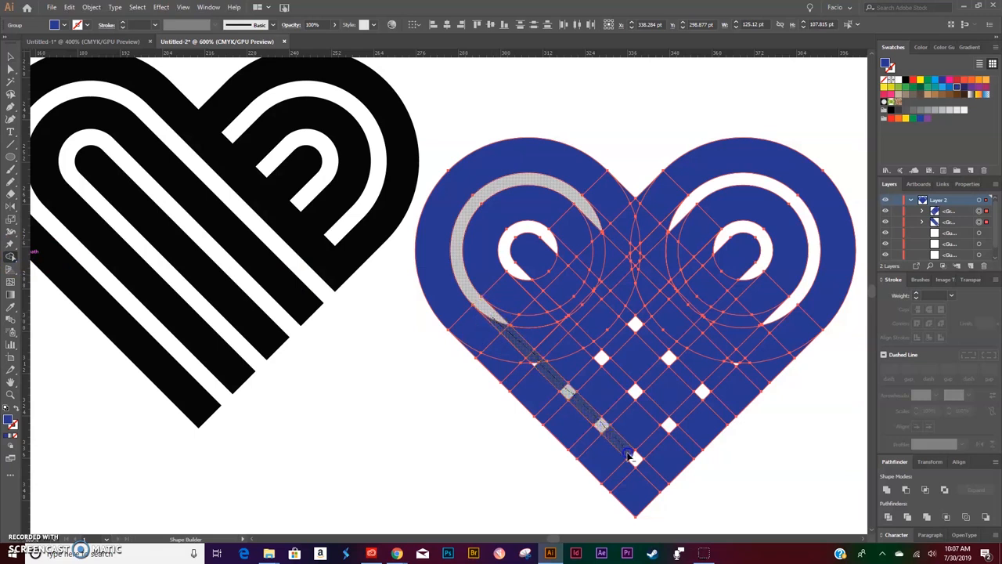
pyautogui.moveTo(673, 495); pyautogui.dragTo(675, 496)
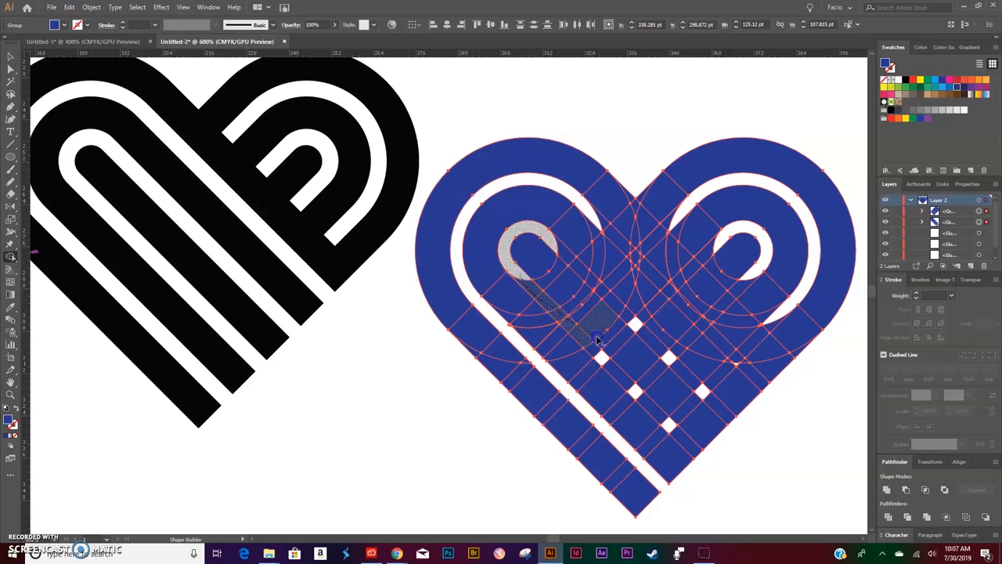
pyautogui.moveTo(600, 347); pyautogui.dragTo(600, 347)
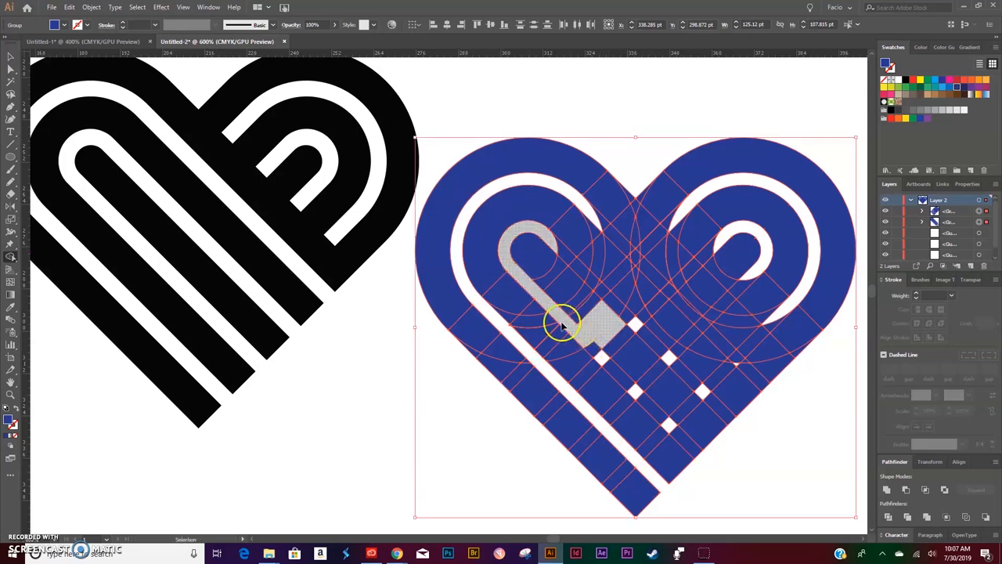
pyautogui.hotkey('ctrl', 'z')
pyautogui.moveTo(547, 313); pyautogui.dragTo(564, 327)
pyautogui.hotkey('ctrl', 'z')
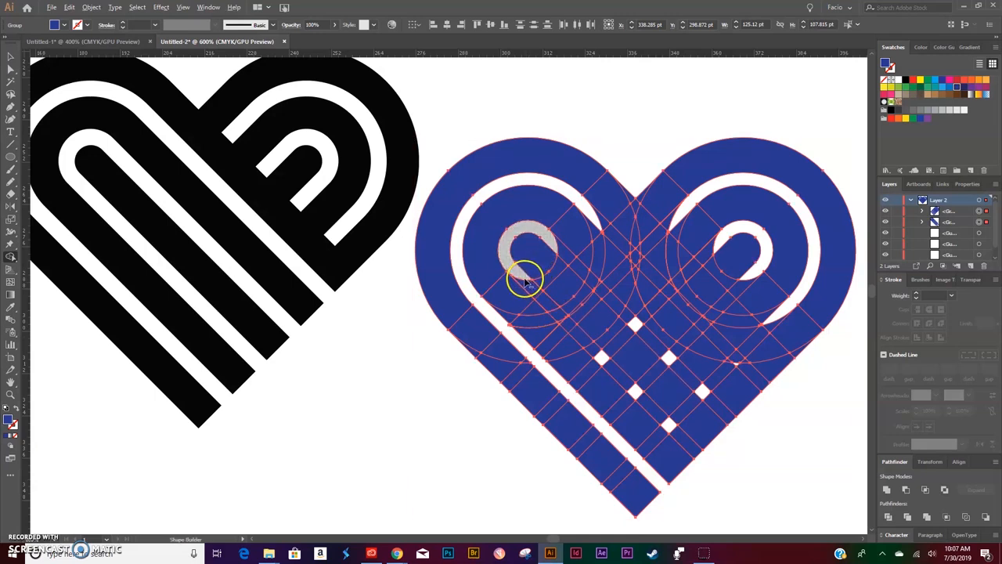
# - Clear the left lobe's inner channel along both straight sides so that it runs through to the heart's lower-right edge
pyautogui.moveTo(535, 292); pyautogui.dragTo(571, 328)
pyautogui.keyDown('alt'); pyautogui.click(618, 376); pyautogui.keyUp('alt')
pyautogui.keyDown('alt'); pyautogui.click(651, 408); pyautogui.keyUp('alt')
pyautogui.keyDown('alt'); pyautogui.click(679, 434); pyautogui.keyUp('alt')
pyautogui.keyDown('alt'); pyautogui.click(563, 250); pyautogui.keyUp('alt')
pyautogui.keyDown('alt'); pyautogui.click(577, 267); pyautogui.keyUp('alt')
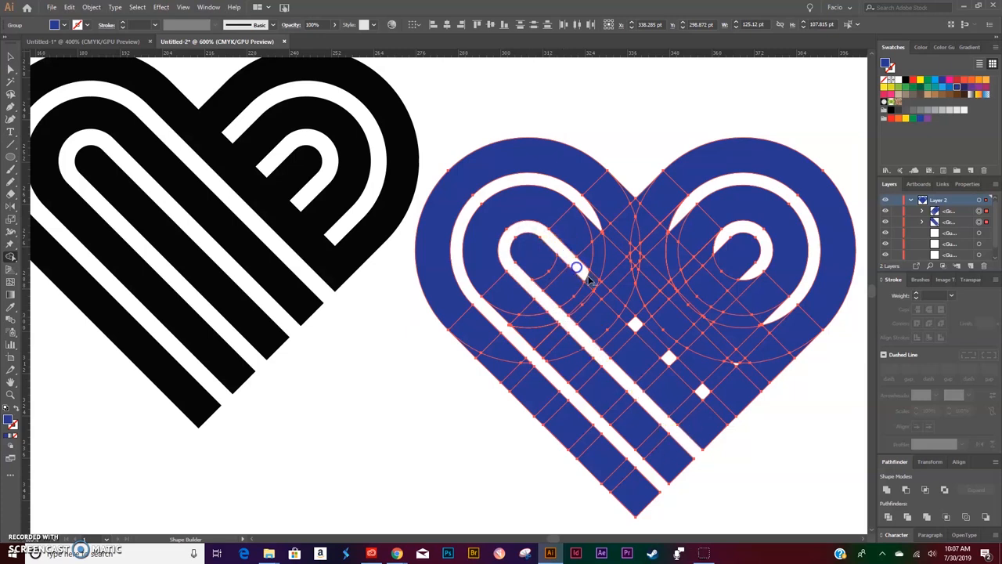
pyautogui.moveTo(710, 402); pyautogui.dragTo(735, 418)
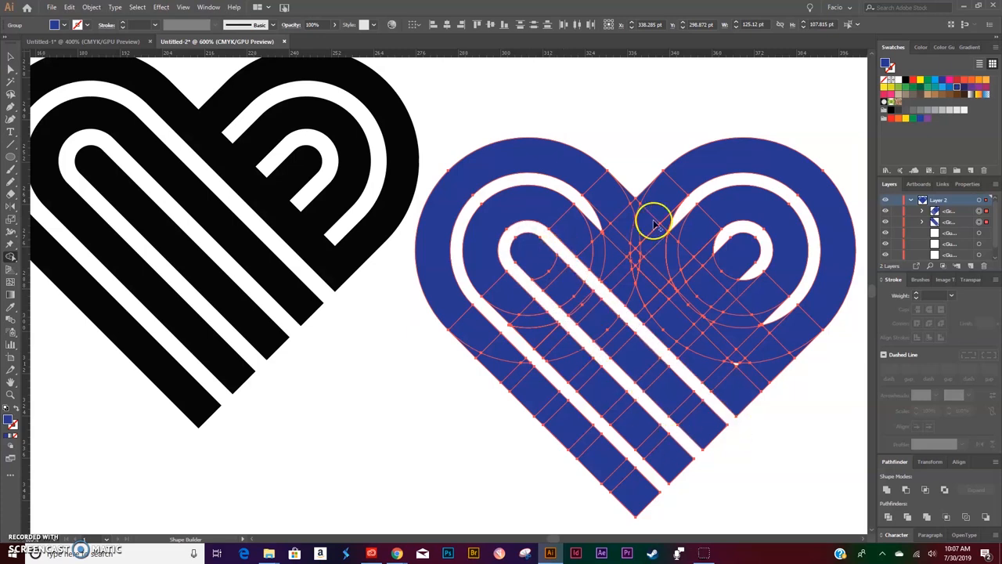
# - Extend the left lobe's outer channel along its upper side, diagonally across the heart to the lower-right edge
pyautogui.moveTo(638, 260); pyautogui.dragTo(656, 275)
pyautogui.keyDown('alt'); pyautogui.click(631, 256); pyautogui.keyUp('alt')
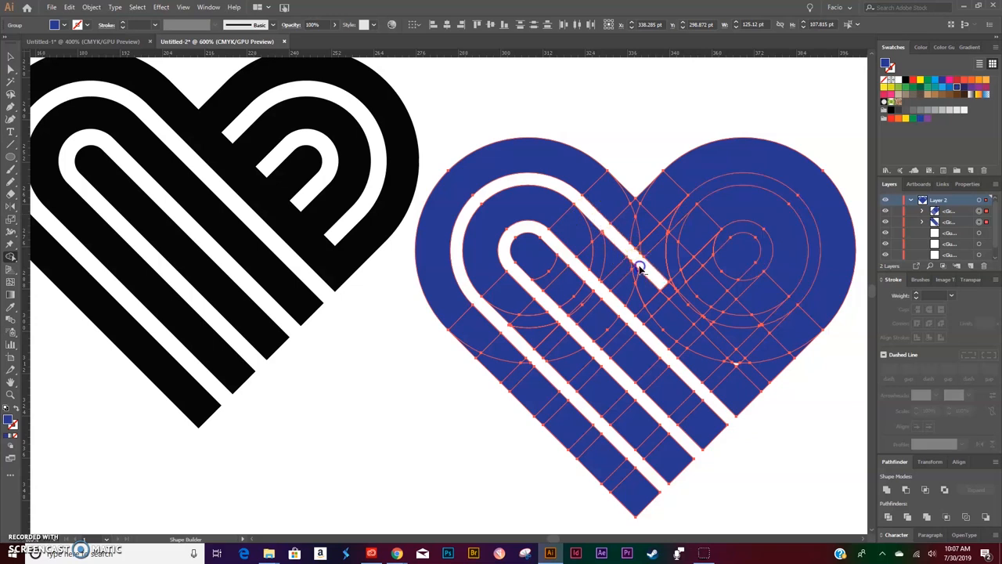
pyautogui.moveTo(706, 329); pyautogui.dragTo(769, 390)
# - Clear the right lobe's outer and inner curved channels, ending them short of the long diagonal channel
pyautogui.keyDown('alt'); pyautogui.click(813, 251); pyautogui.keyUp('alt')
pyautogui.moveTo(759, 338)
pyautogui.mouseDown()
pyautogui.moveTo(682, 210)
pyautogui.moveTo(667, 225)
pyautogui.mouseUp()
pyautogui.moveTo(783, 308); pyautogui.dragTo(771, 323)
pyautogui.moveTo(755, 227); pyautogui.dragTo(741, 287)
# - Inspect the blue heart up close and remove the small leftover slivers along the channels with Shape Builder
pyautogui.press('v')
pyautogui.press('z')
pyautogui.moveTo(514, 324); pyautogui.dragTo(595, 325)
pyautogui.click(9, 257)
pyautogui.click(499, 339)
pyautogui.moveTo(663, 396); pyautogui.dragTo(40, 221)
pyautogui.keyDown('alt'); pyautogui.click(514, 211); pyautogui.keyUp('alt')
pyautogui.keyDown('alt'); pyautogui.click(644, 343); pyautogui.keyUp('alt')
pyautogui.hotkey('ctrl', '0')
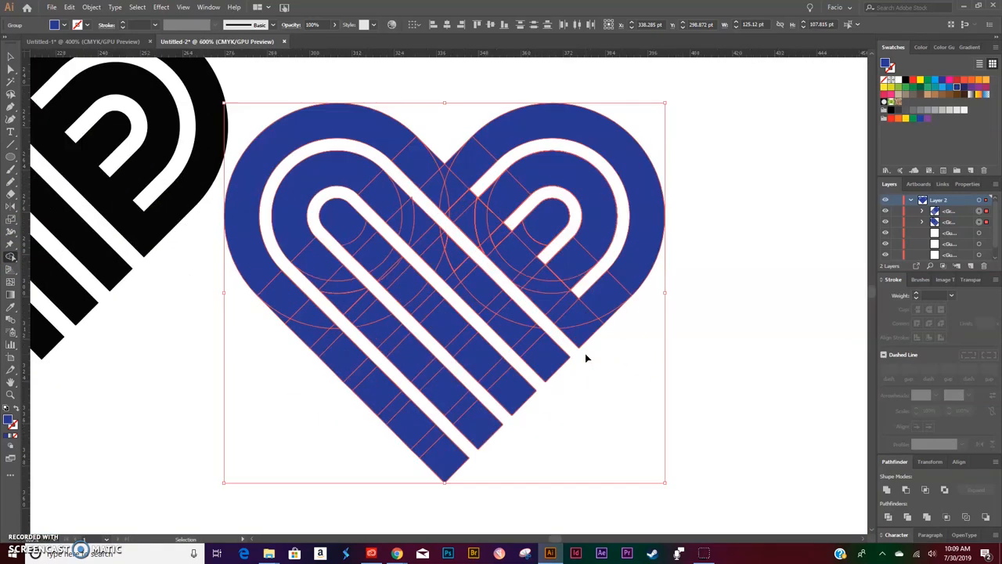
pyautogui.press('z')
pyautogui.moveTo(409, 197); pyautogui.dragTo(567, 180)
pyautogui.keyDown('alt'); pyautogui.click(428, 186); pyautogui.keyUp('alt')
pyautogui.hotkey('ctrl', '0')
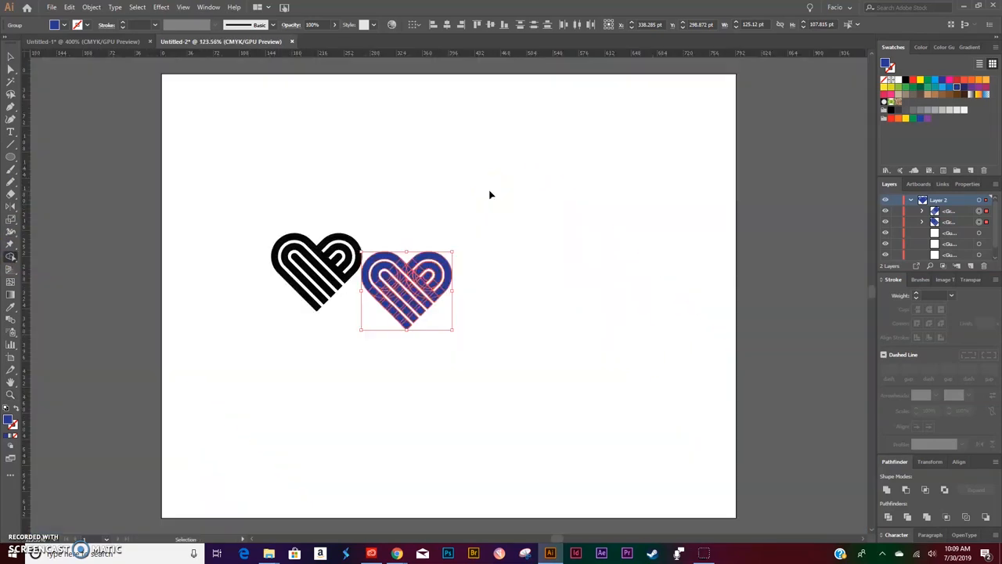
# - Unite all overlapping pieces of the blue heart with Pathfinder and deselect the result beside the original
pyautogui.hotkey('ctrl', '=')
pyautogui.hotkey('ctrl', '=')
pyautogui.hotkey('ctrl', '=')
pyautogui.hotkey('ctrl', '=')
pyautogui.hotkey('ctrl', '=')
pyautogui.hotkey('ctrl', '=')
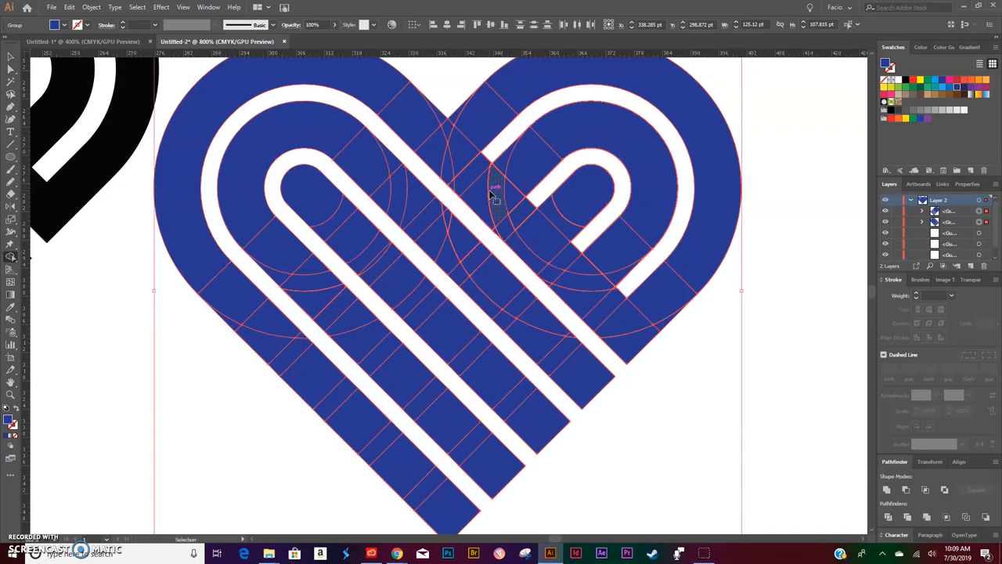
pyautogui.hotkey('ctrl', '-')
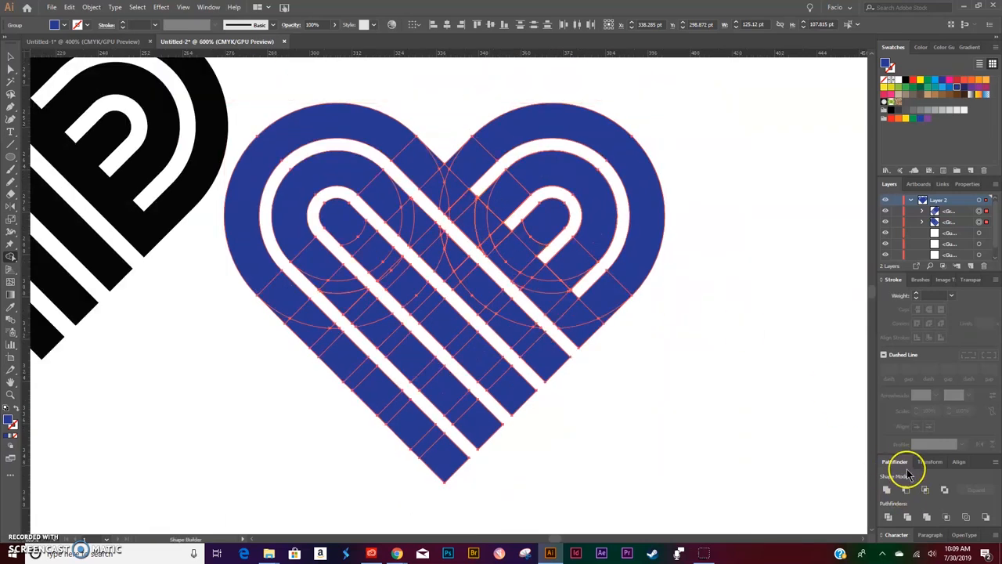
pyautogui.click(879, 494)
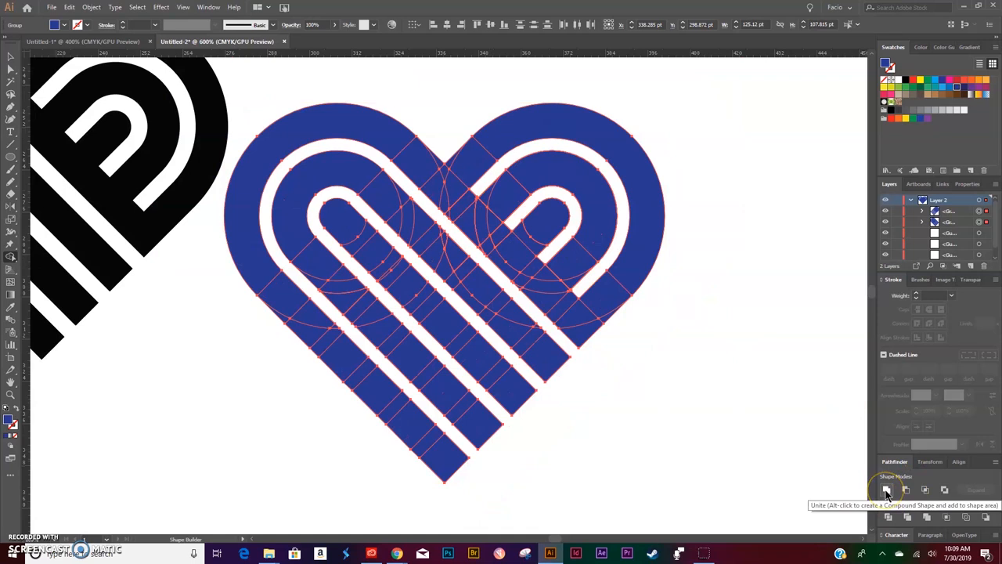
pyautogui.press('v')
pyautogui.click(766, 432)
pyautogui.scroll(2, 711, 394)
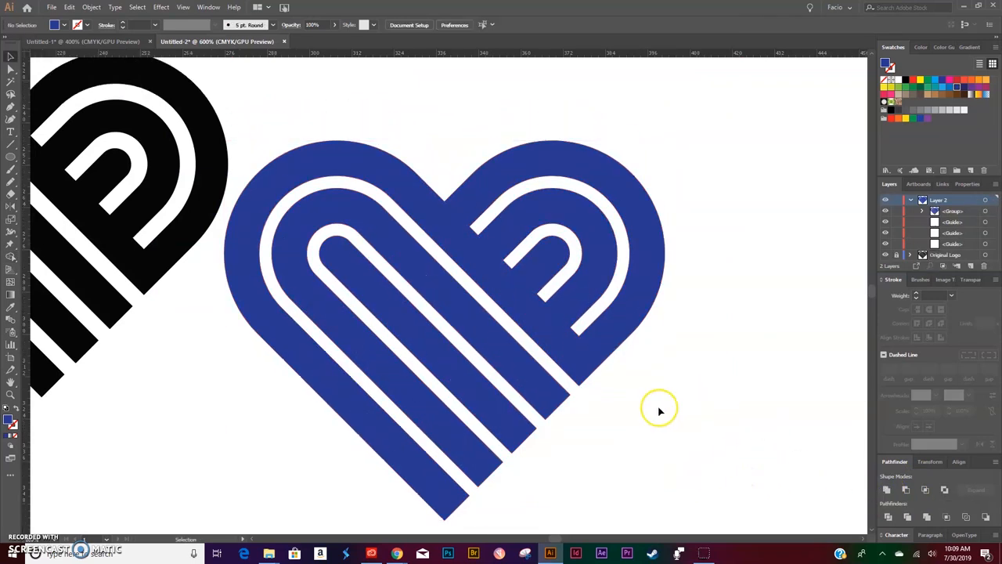
pyautogui.hotkey('ctrl', '-')
pyautogui.hotkey('ctrl', '-')
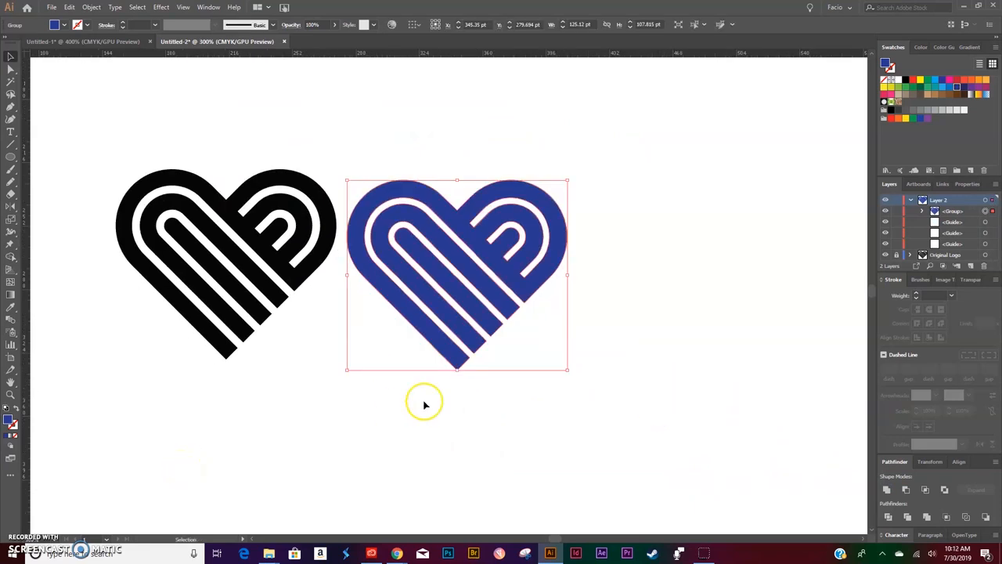
pyautogui.click(423, 404)
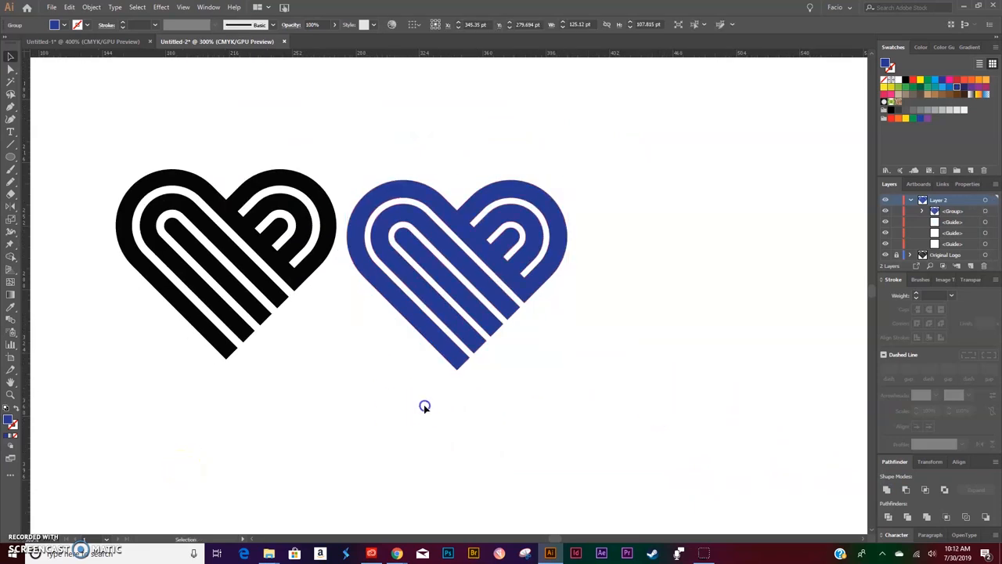
# - Select the united blue heart and delete extra anchor points on the upper edge of the left lobe's middle band
pyautogui.click(477, 249)
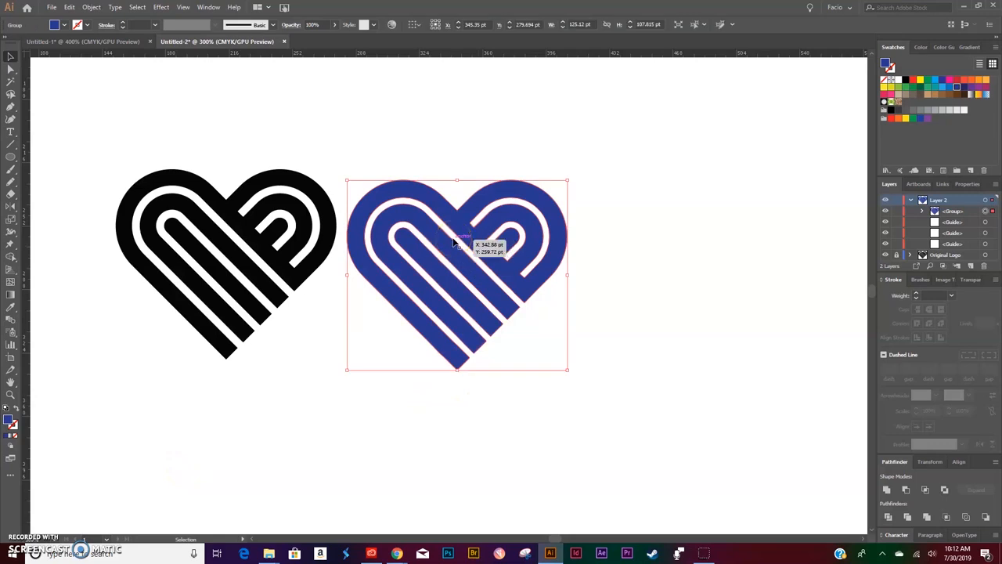
pyautogui.press('a')
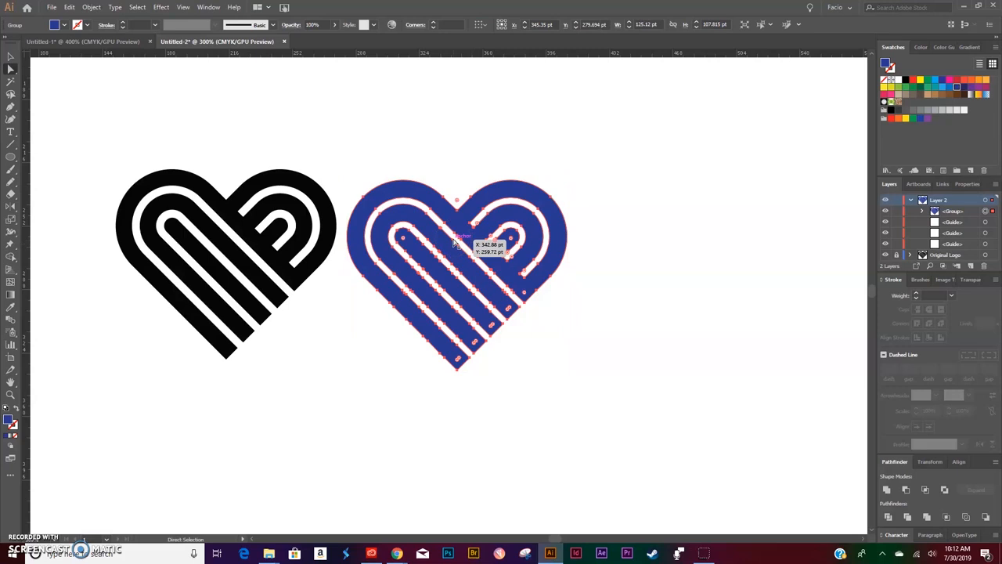
pyautogui.scroll(2, 454, 243)
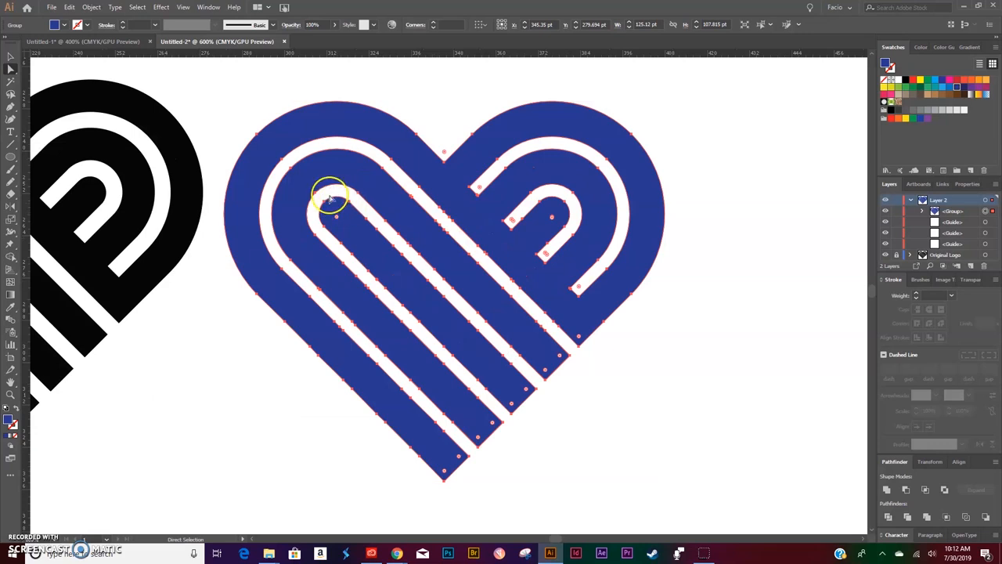
pyautogui.press('-')
pyautogui.press('a')
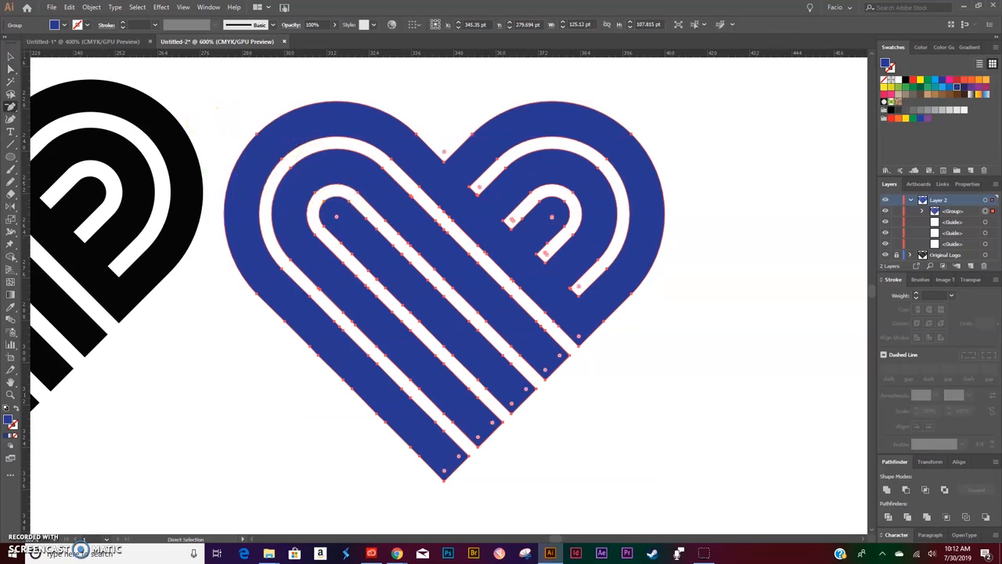
pyautogui.click(16, 110)
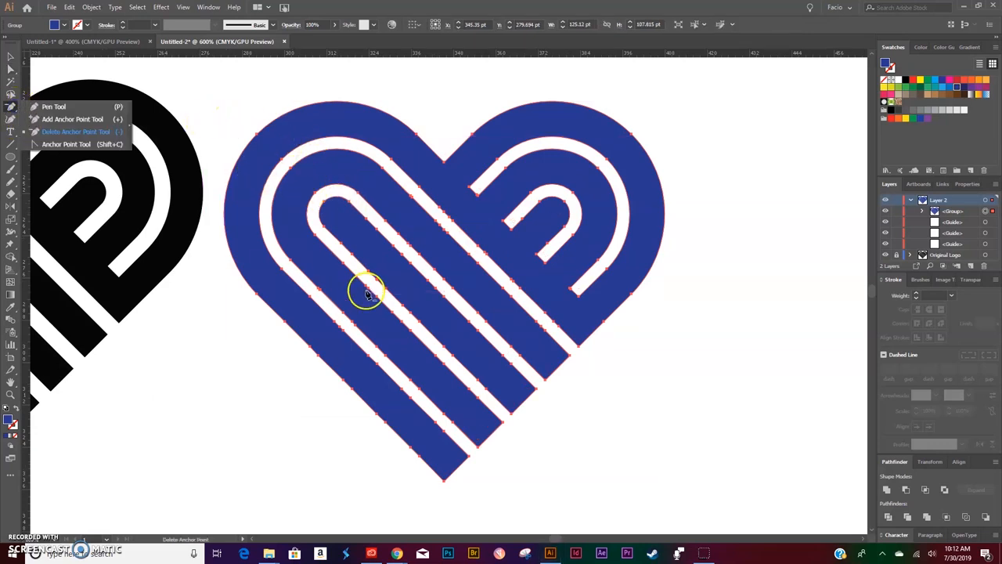
pyautogui.click(76, 132)
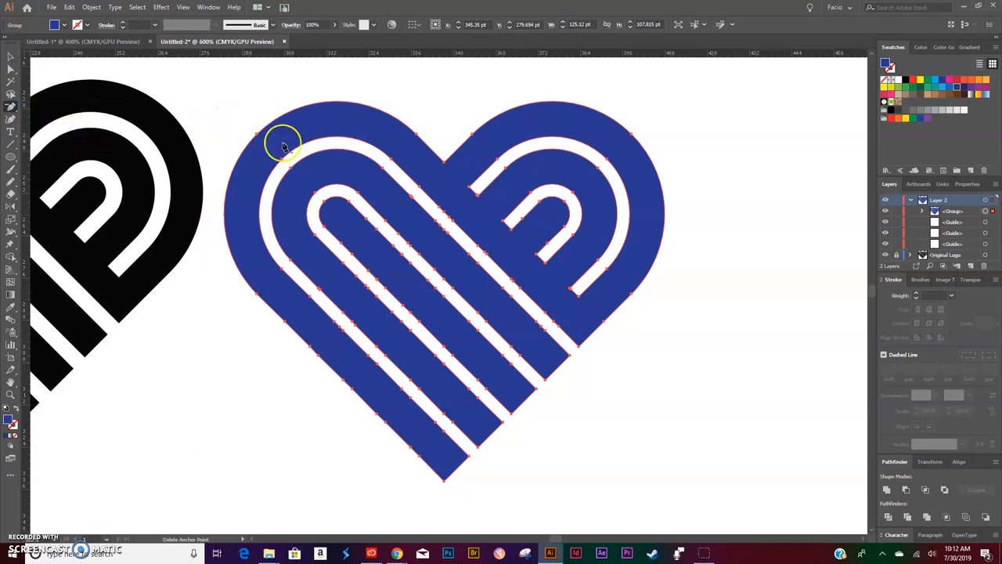
pyautogui.click(411, 200)
pyautogui.click(439, 224)
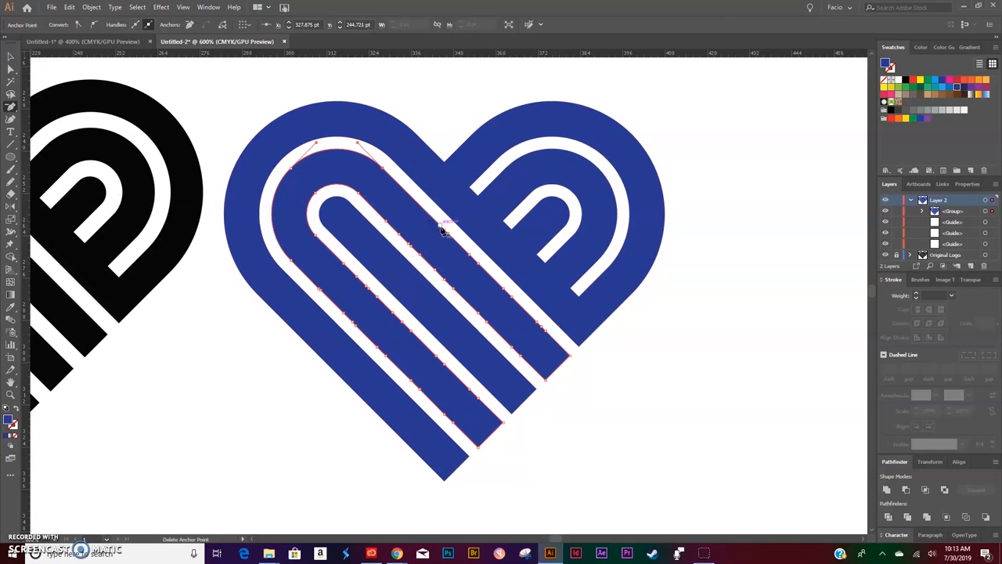
# - Delete the extra anchor points along the other straight edges of the left lobe's middle band
pyautogui.scroll(2, 465, 253)
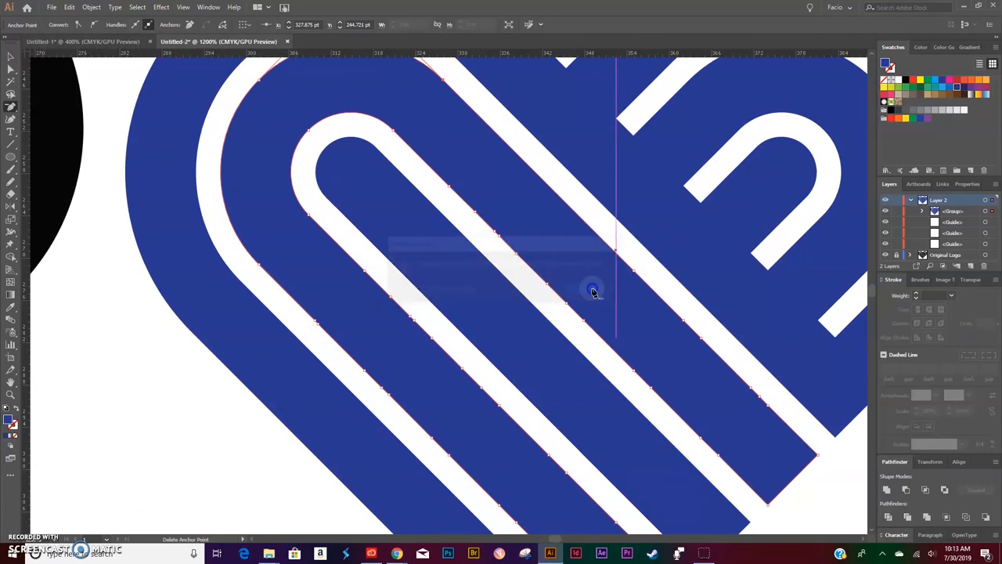
pyautogui.click(497, 232)
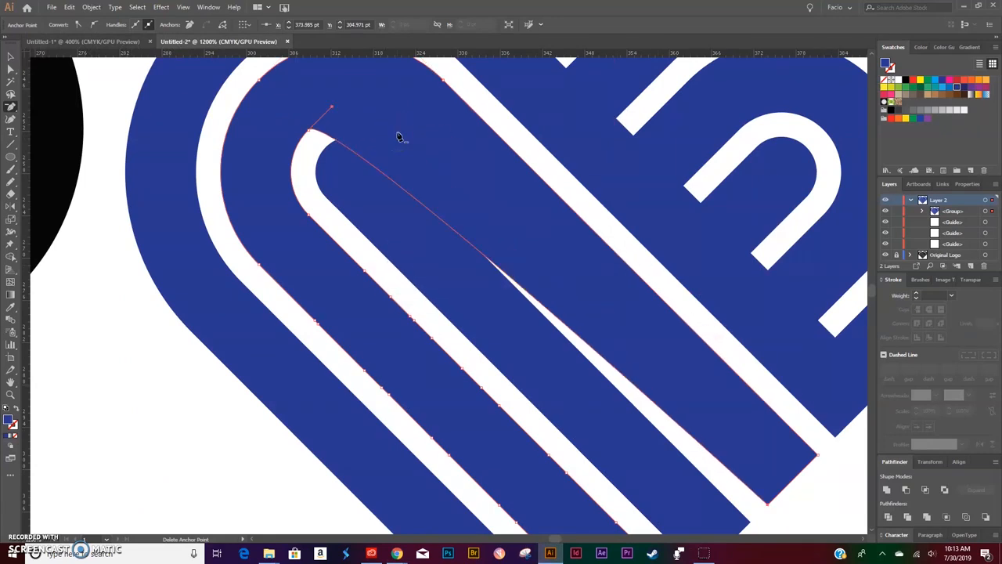
pyautogui.click(500, 404)
pyautogui.scroll(-2, 499, 404)
pyautogui.click(550, 305)
pyautogui.click(616, 371)
pyautogui.click(517, 371)
pyautogui.click(432, 286)
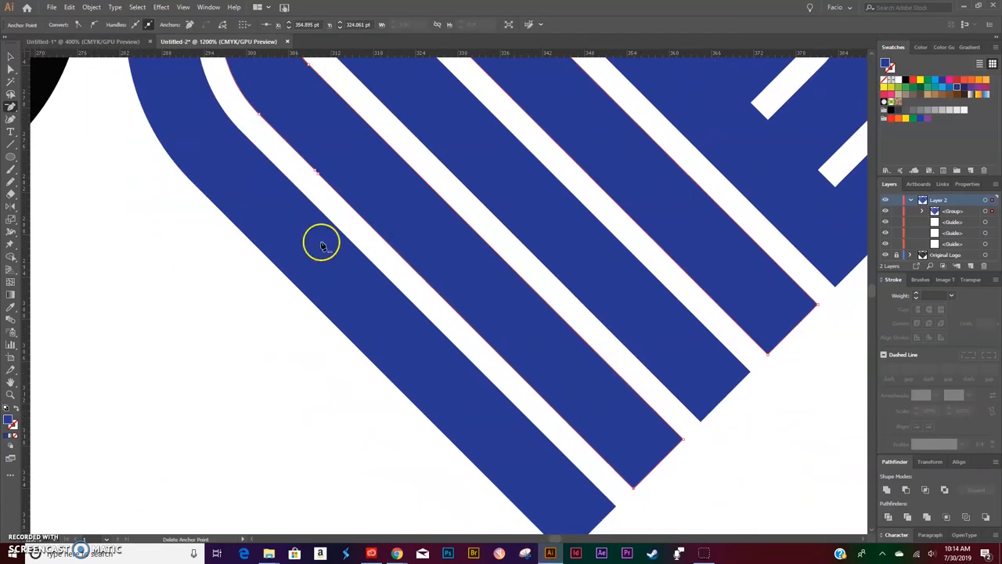
# - Delete the extra anchor points along the straight edges of the innermost diagonal bar
pyautogui.scroll(2, 321, 244)
pyautogui.scroll(-3, 514, 373)
pyautogui.scroll(2, 513, 373)
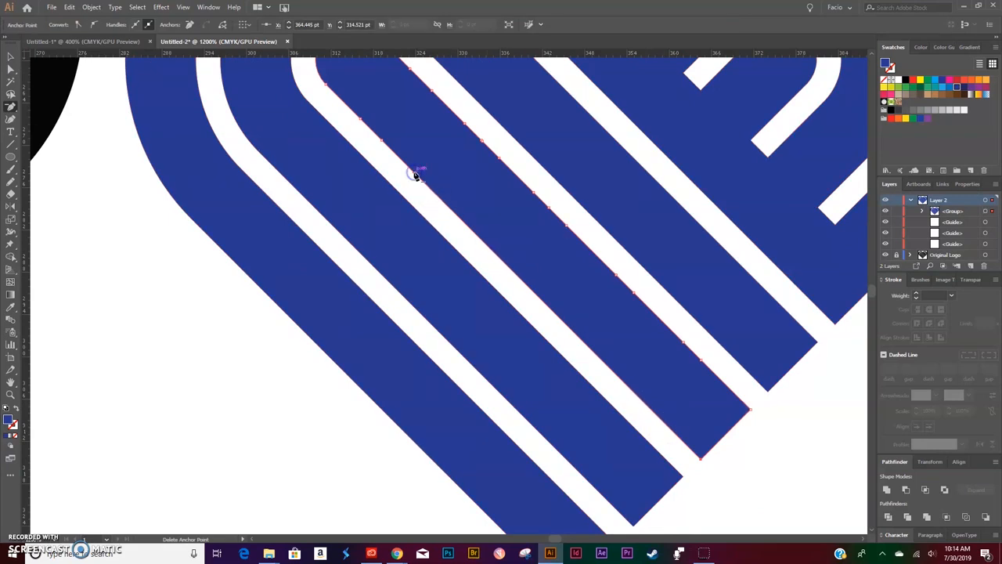
pyautogui.scroll(1, 415, 175)
pyautogui.click(683, 406)
pyautogui.click(633, 355)
pyautogui.click(533, 254)
pyautogui.click(483, 203)
pyautogui.press('Return')
pyautogui.click(431, 153)
pyautogui.scroll(-2, 382, 213)
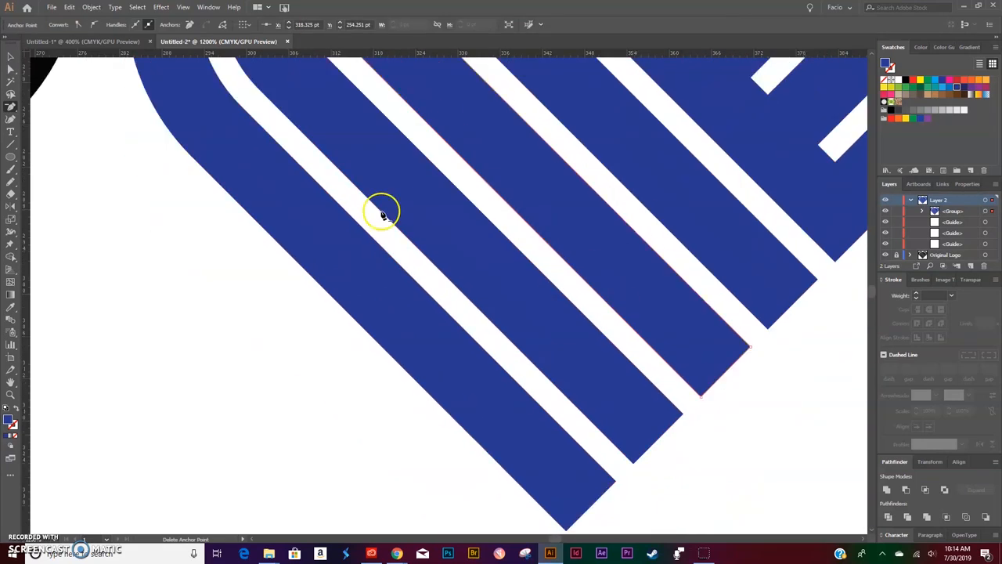
# - Select the outer heart shape and delete the extra anchor points along the inner edge of its lower-left band
pyautogui.scroll(-1, 382, 213)
pyautogui.keyDown('ctrl'); pyautogui.click(595, 433); pyautogui.keyUp('ctrl')
pyautogui.click(566, 405)
pyautogui.click(548, 389)
pyautogui.click(498, 338)
pyautogui.click(482, 321)
pyautogui.click(431, 272)
pyautogui.click(414, 255)
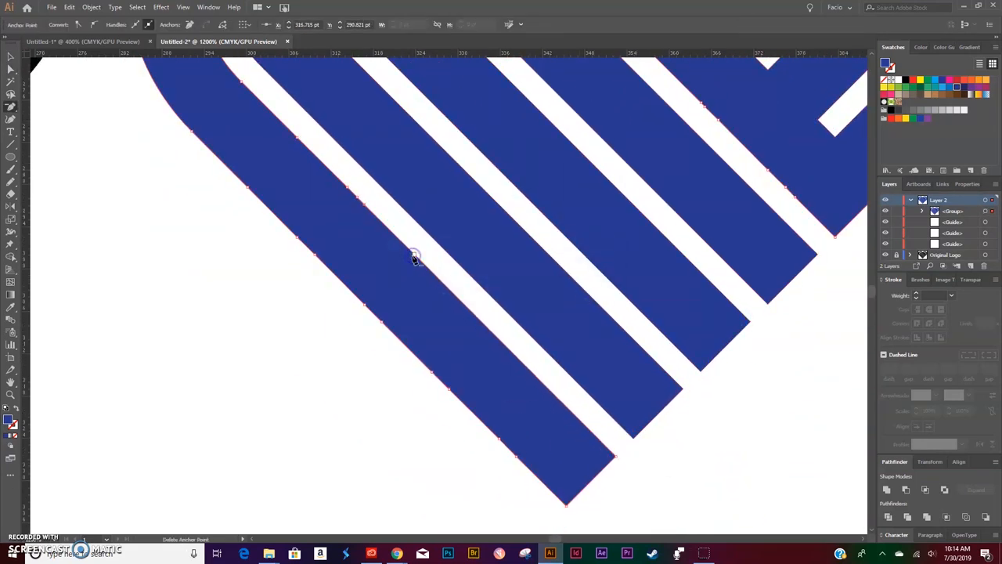
# - Delete the remaining extra anchor points on the outer heart shape's straight edges and around the right lobe's channels
pyautogui.scroll(-2, 414, 258)
pyautogui.scroll(1, 242, 257)
pyautogui.scroll(-1, 297, 246)
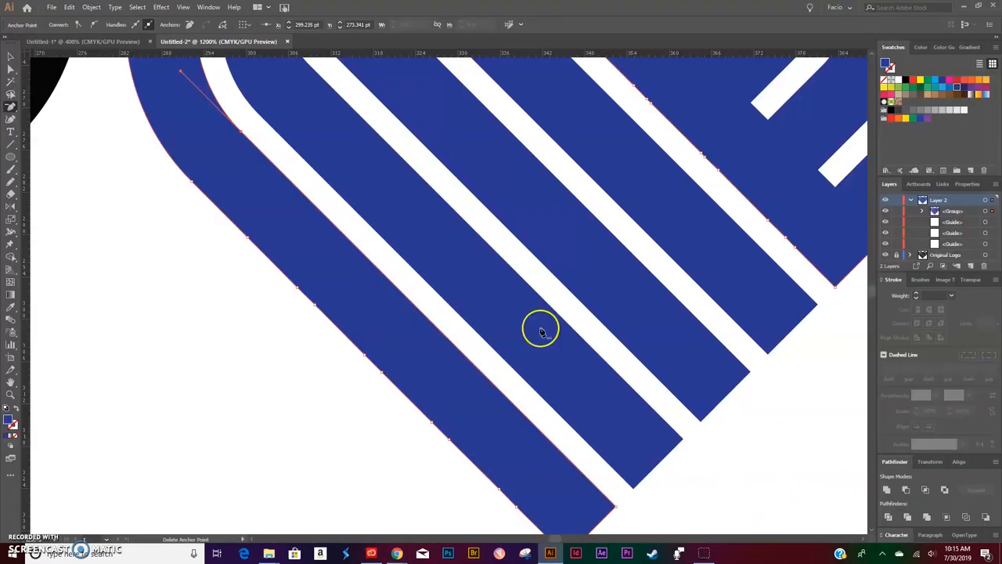
pyautogui.scroll(-1, 539, 329)
pyautogui.scroll(1, 318, 324)
pyautogui.scroll(1, 466, 258)
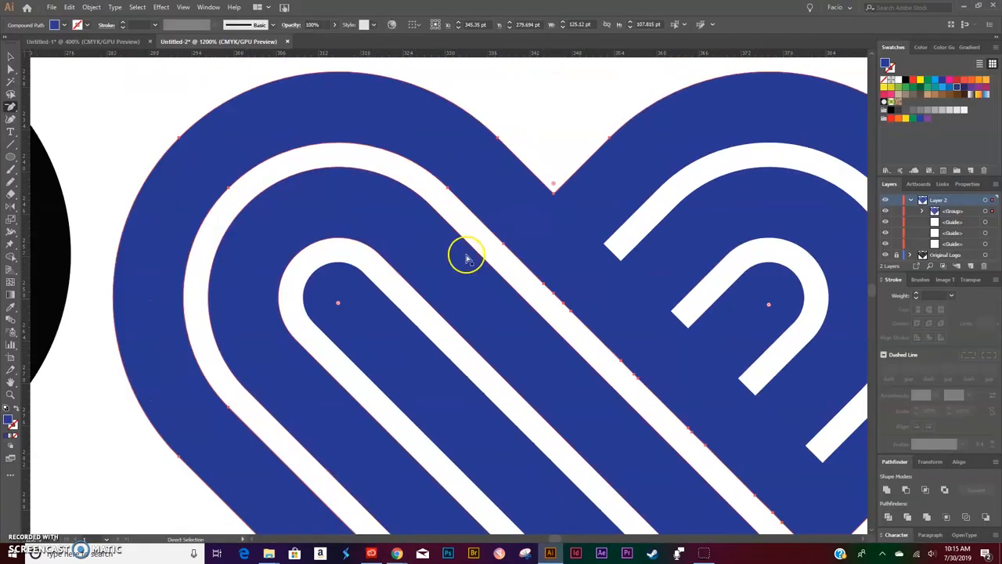
pyautogui.scroll(-1, 466, 258)
pyautogui.click(469, 232)
pyautogui.hscroll(2, 520, 285)
pyautogui.click(408, 298)
pyautogui.scroll(-1, 467, 356)
pyautogui.click(529, 345)
pyautogui.scroll(1, 556, 372)
pyautogui.press('a')
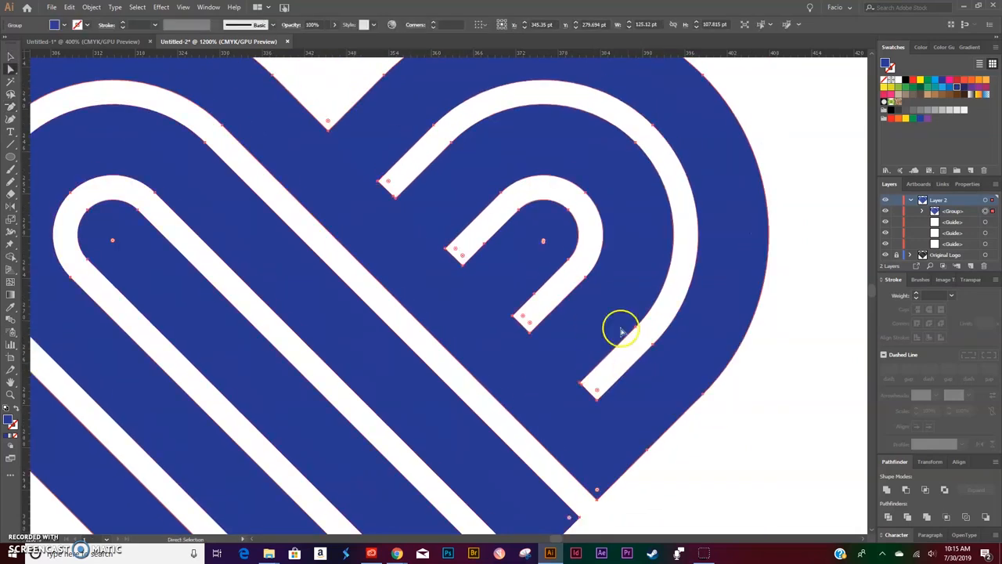
pyautogui.scroll(-1, 391, 268)
pyautogui.click(575, 425)
pyautogui.scroll(-2, 588, 405)
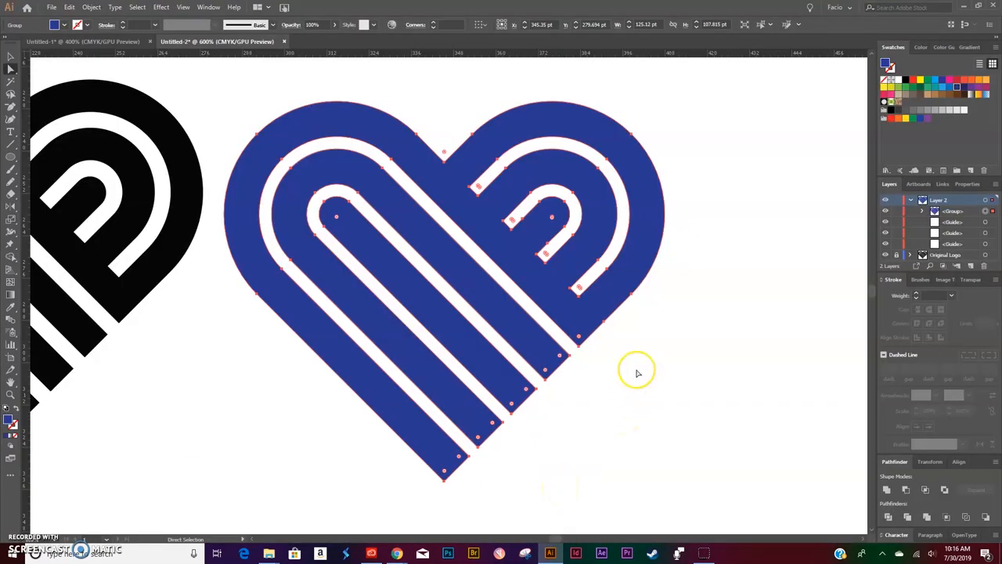
# - Release the existing compound path within the selected blue heart group
pyautogui.press('v')
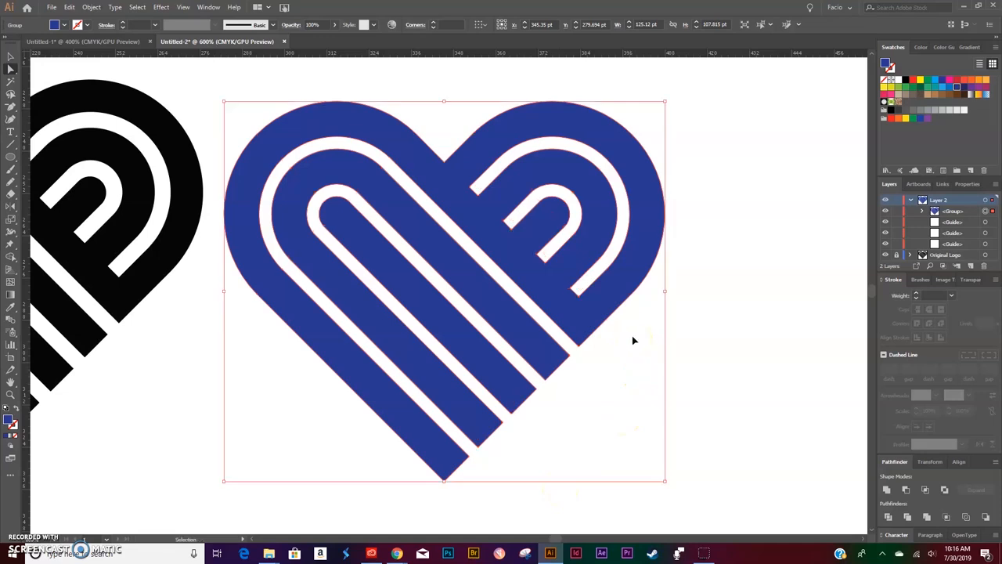
pyautogui.hotkey('ctrl', '-')
pyautogui.hotkey('ctrl', '-')
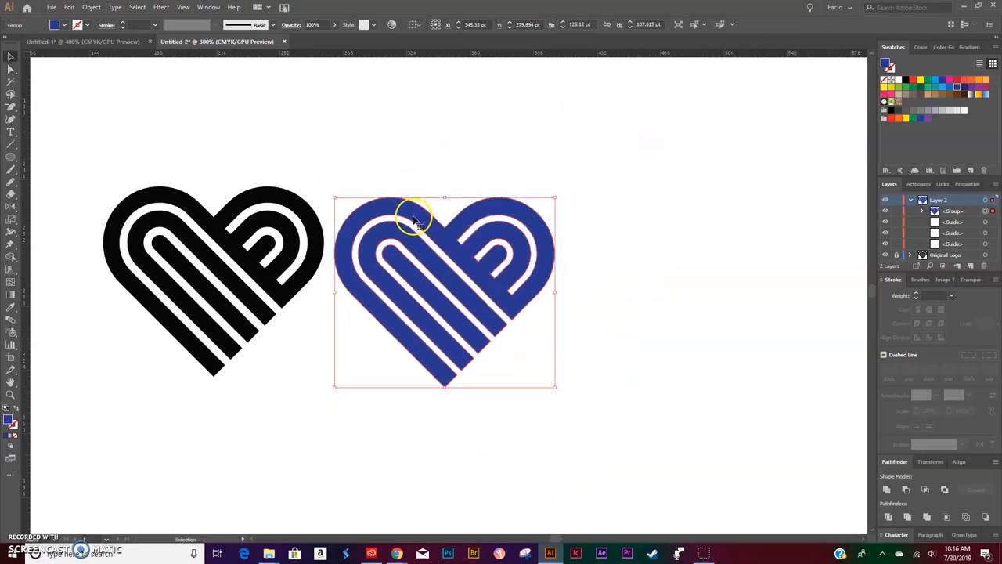
pyautogui.click(91, 7)
pyautogui.moveTo(134, 374)
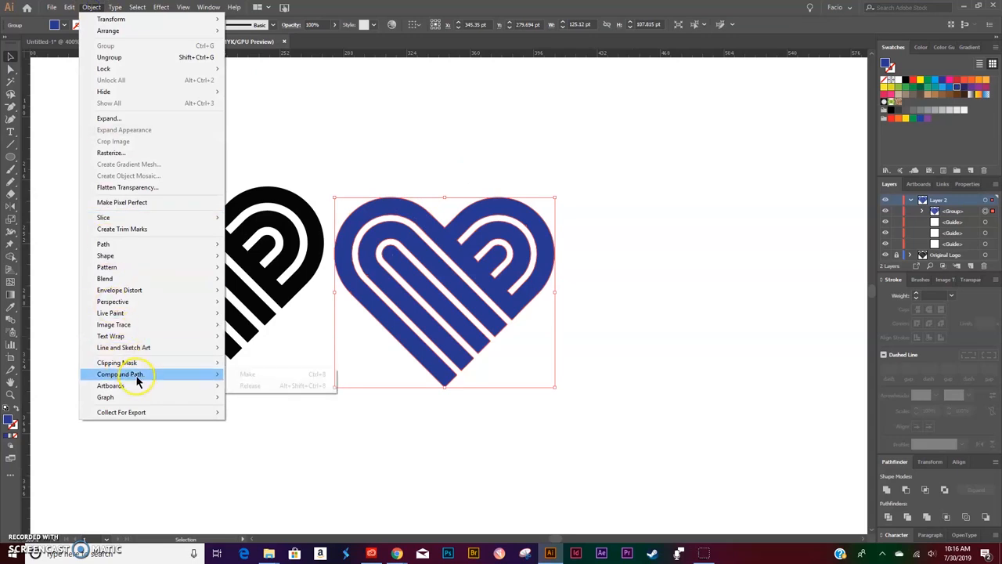
pyautogui.click(273, 375)
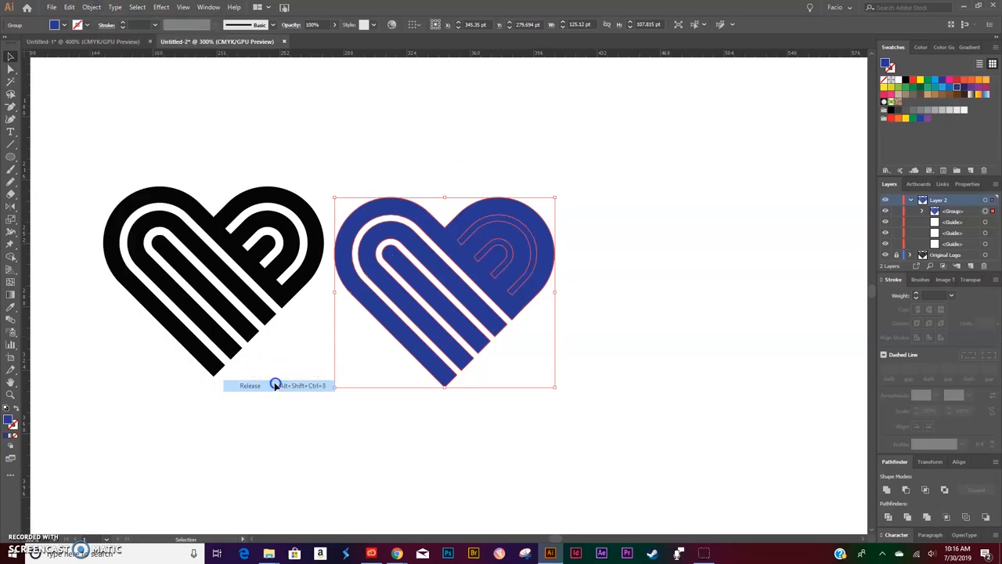
# - Combine all shapes of the blue heart group into a single compound path and deselect it
pyautogui.click(91, 7)
pyautogui.moveTo(165, 374)
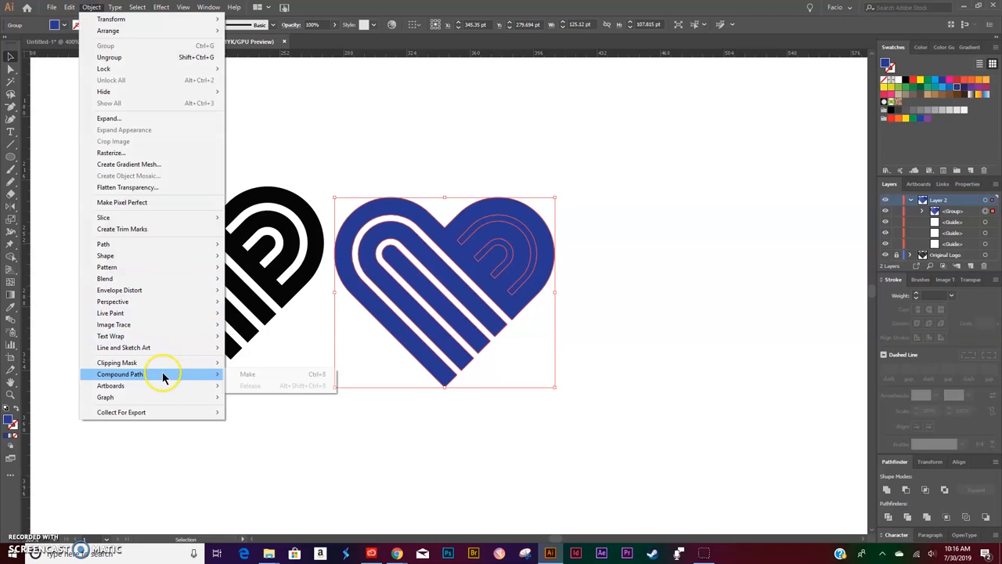
pyautogui.click(269, 373)
pyautogui.click(433, 448)
# - Move the blue heart about 51 mm to the right and recolour it with the black sampled from the original logo
pyautogui.moveTo(468, 278); pyautogui.dragTo(557, 283)
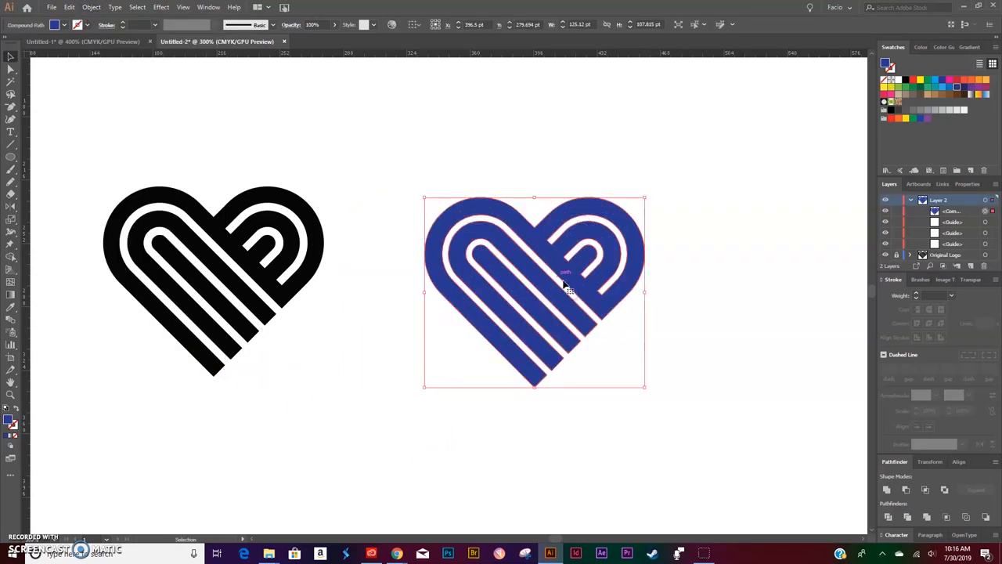
pyautogui.press('i')
pyautogui.click(319, 243)
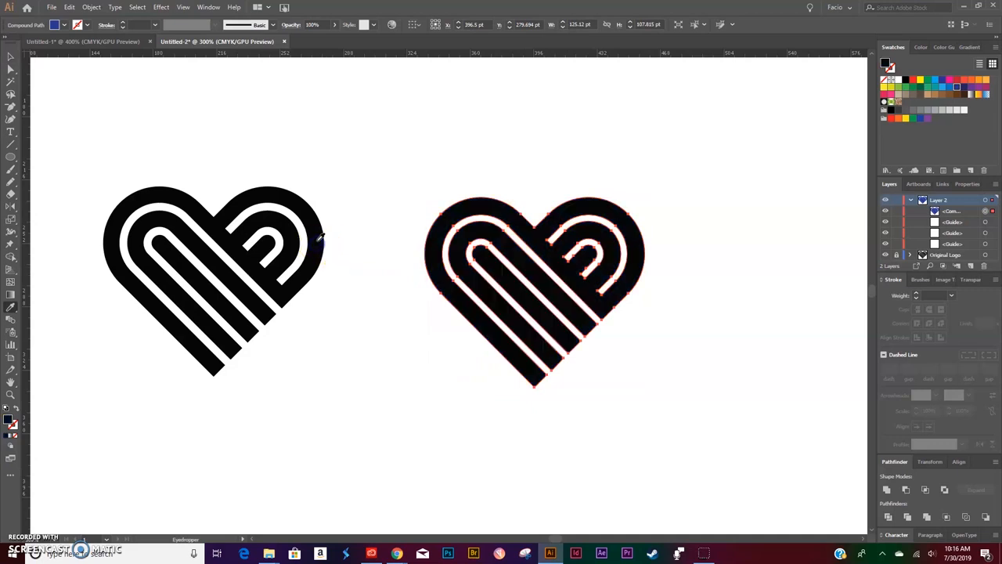
pyautogui.press('v')
pyautogui.click(385, 336)
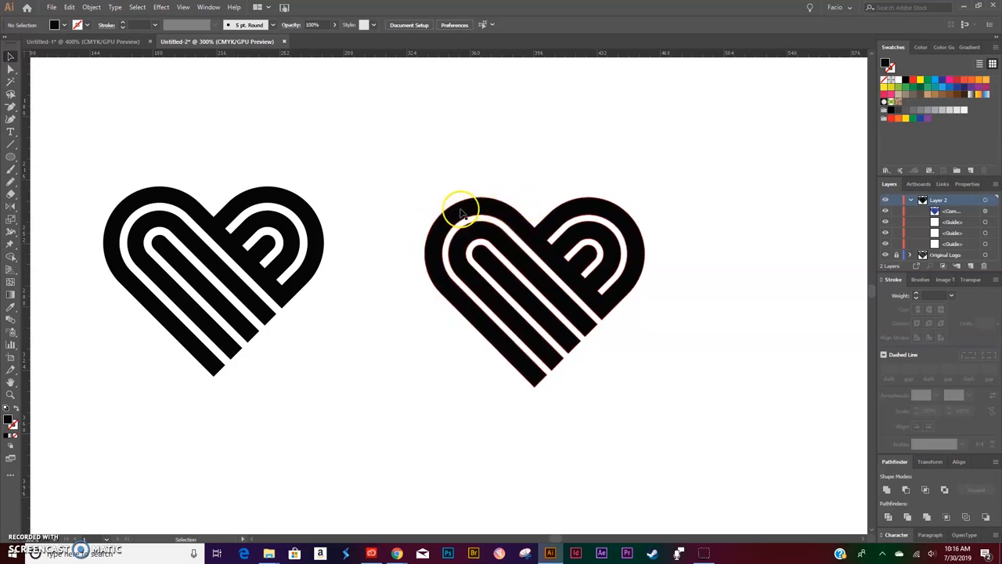
pyautogui.click(370, 417)
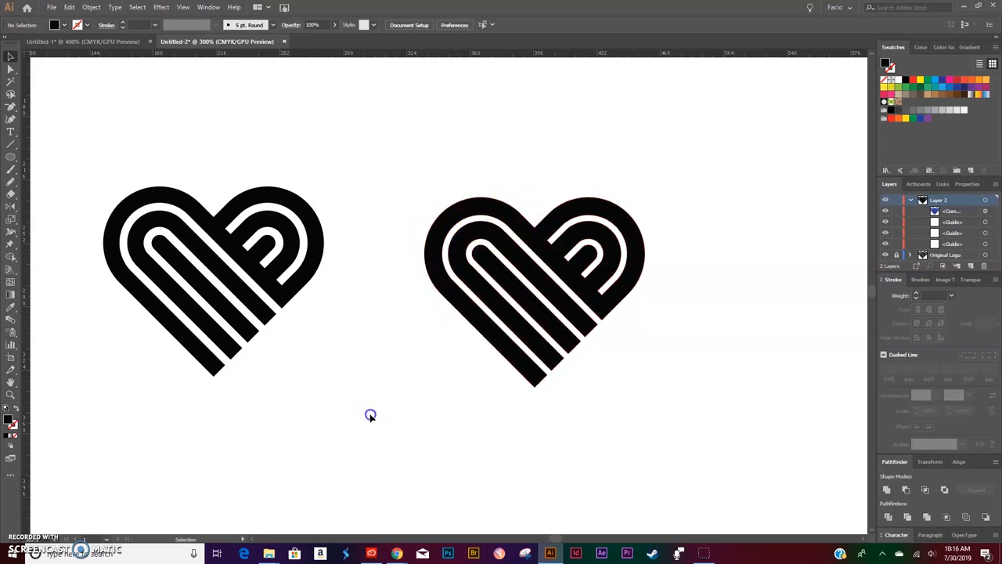
# - Move the recreated heart up about 8 mm so it sits roughly level with the original logo, and deselect it
pyautogui.hscroll(-1, 447, 400)
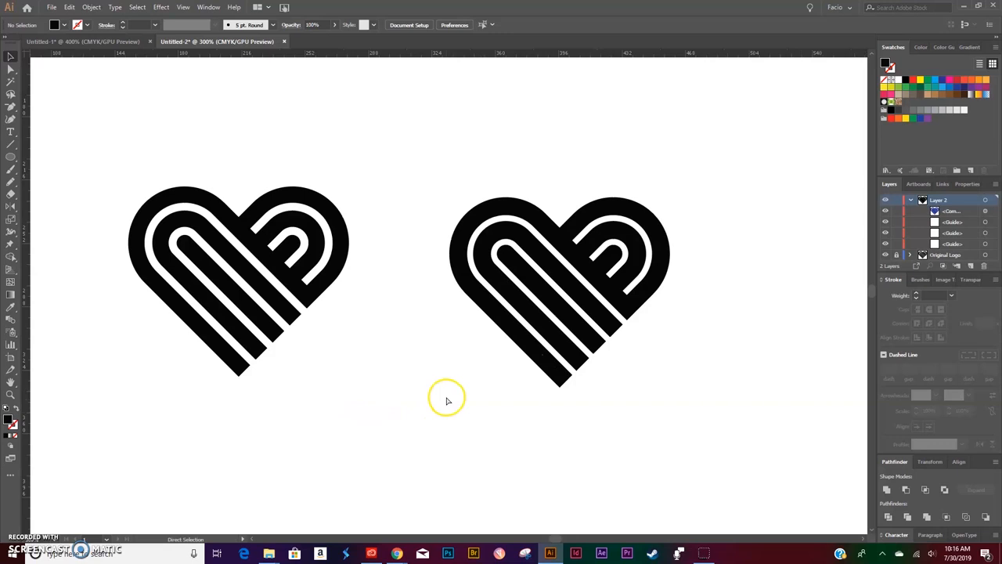
pyautogui.hscroll(-1, 465, 398)
pyautogui.scroll(1, 478, 395)
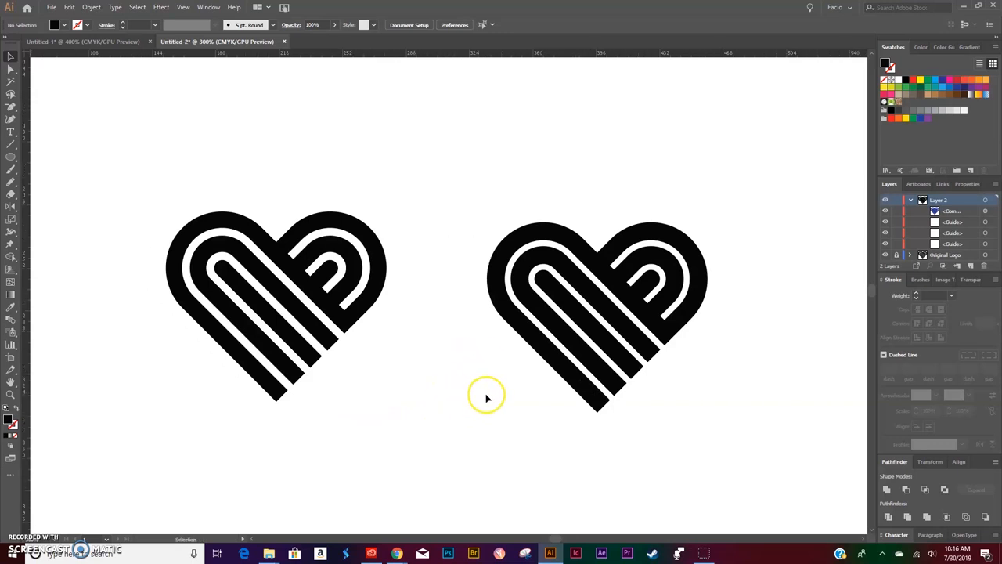
pyautogui.moveTo(588, 268); pyautogui.dragTo(595, 250)
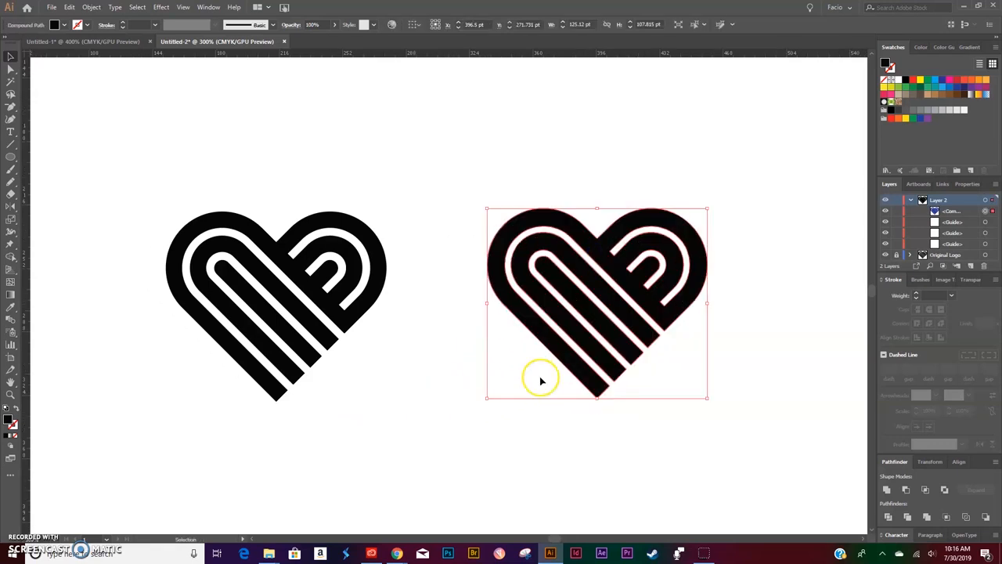
pyautogui.click(488, 428)
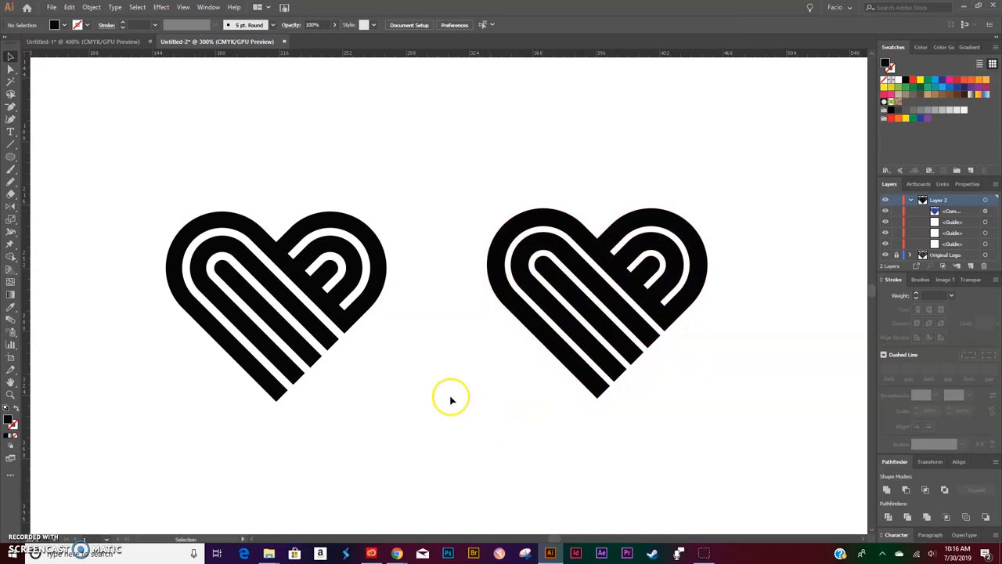